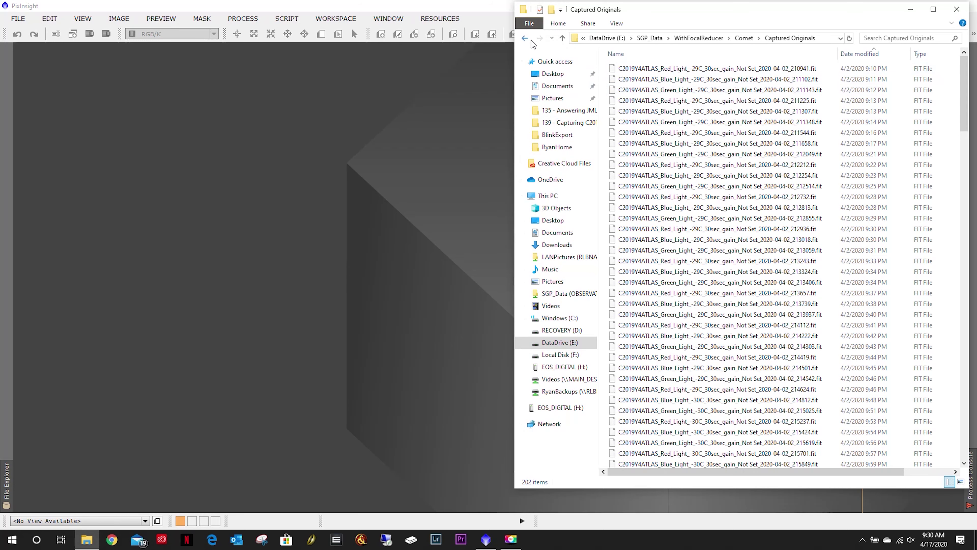
# - Look over the Comet folder's subfolders and examine the FIT files in Captured Originals
pyautogui.click(526, 38)
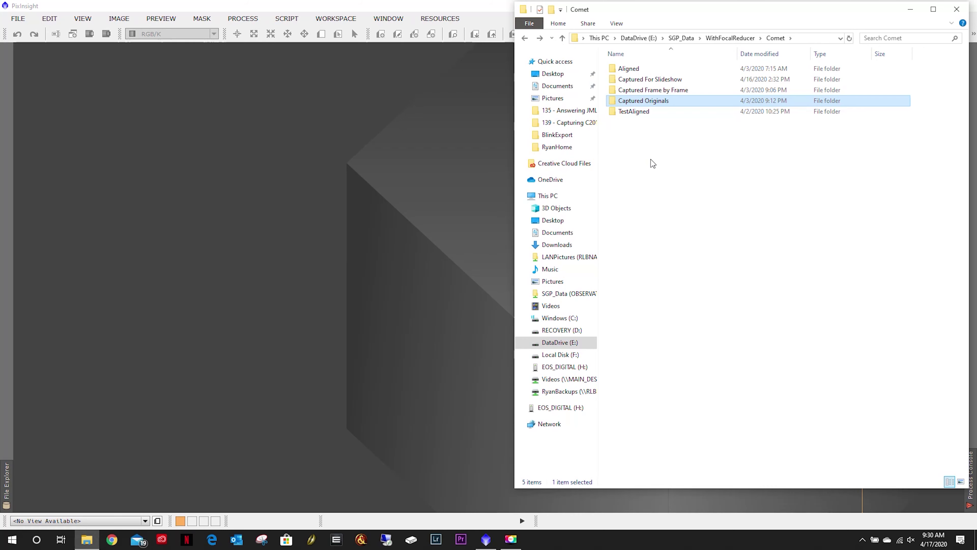
pyautogui.click(370, 118)
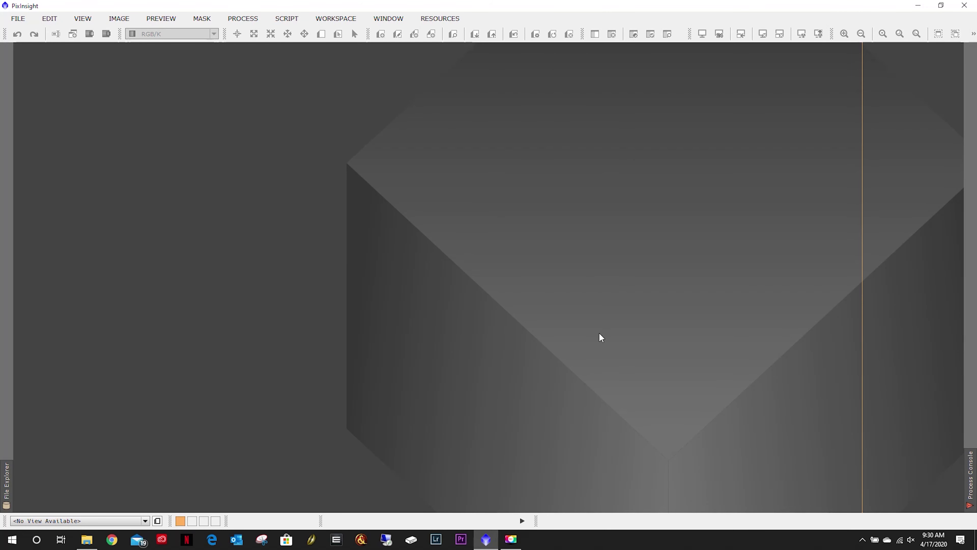
pyautogui.click(87, 539)
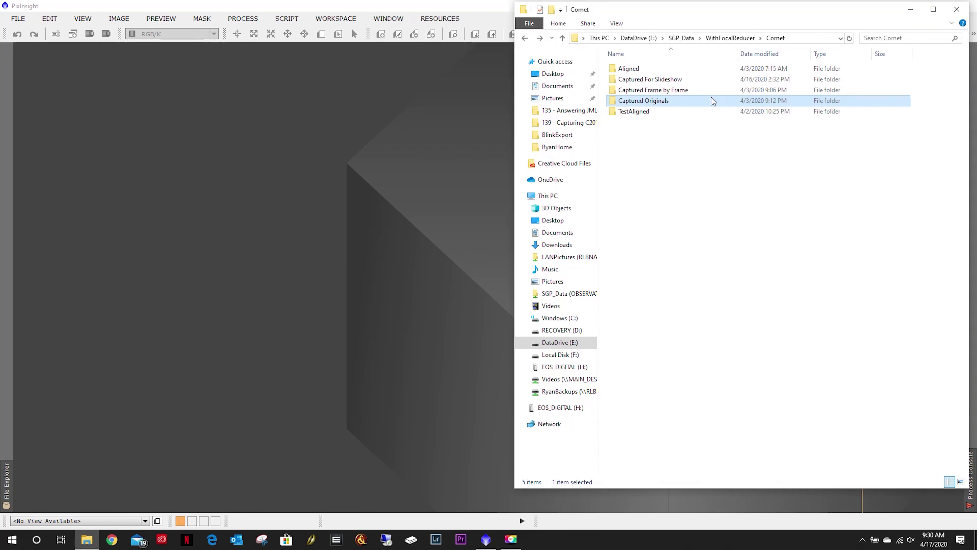
pyautogui.doubleClick(675, 101)
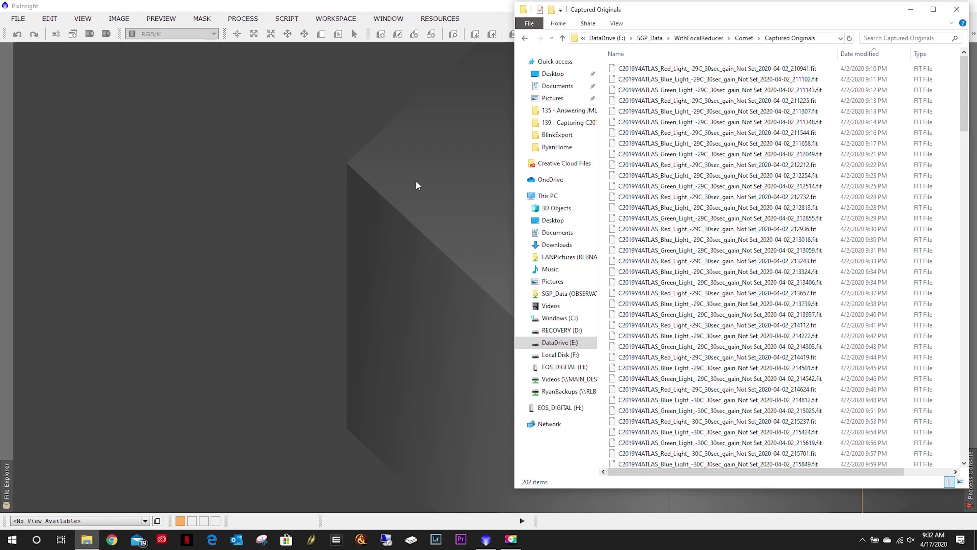
# - Return to the Comet folder and look through the frame folders inside Captured Frame by Frame
pyautogui.click(525, 39)
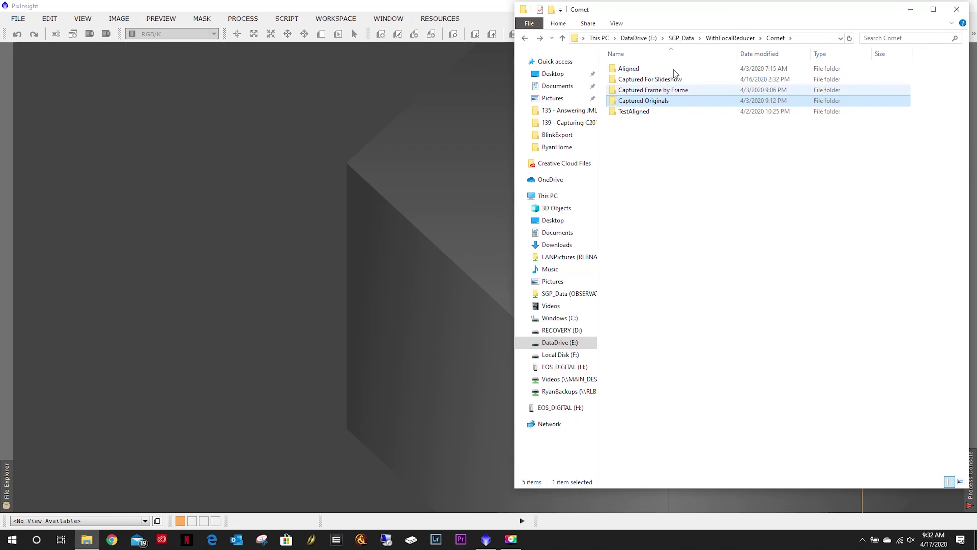
pyautogui.doubleClick(667, 91)
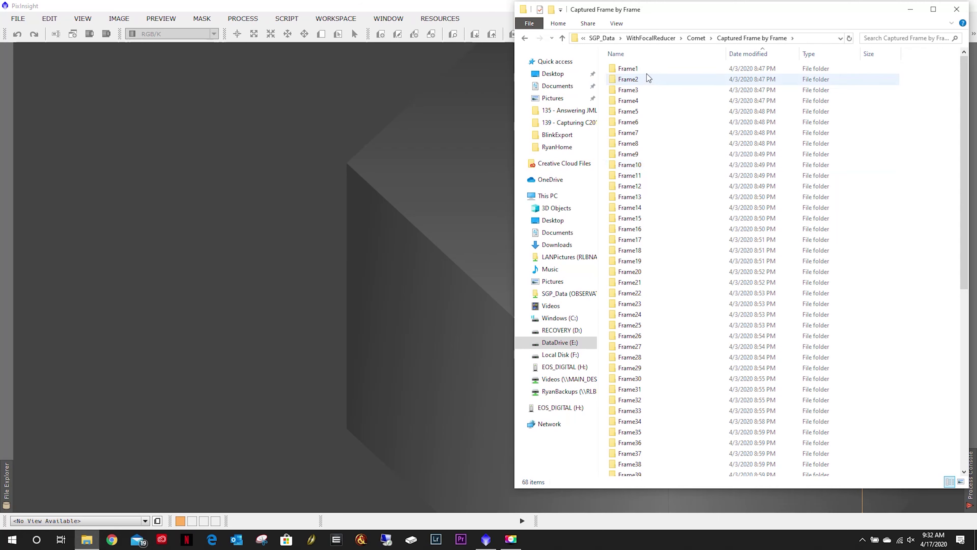
pyautogui.scroll(-10, 636, 347)
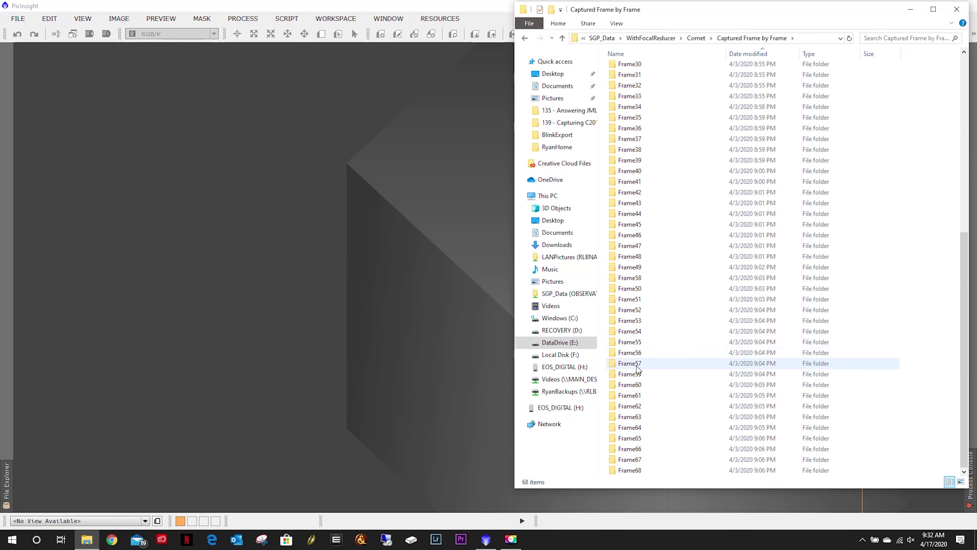
pyautogui.scroll(10, 635, 383)
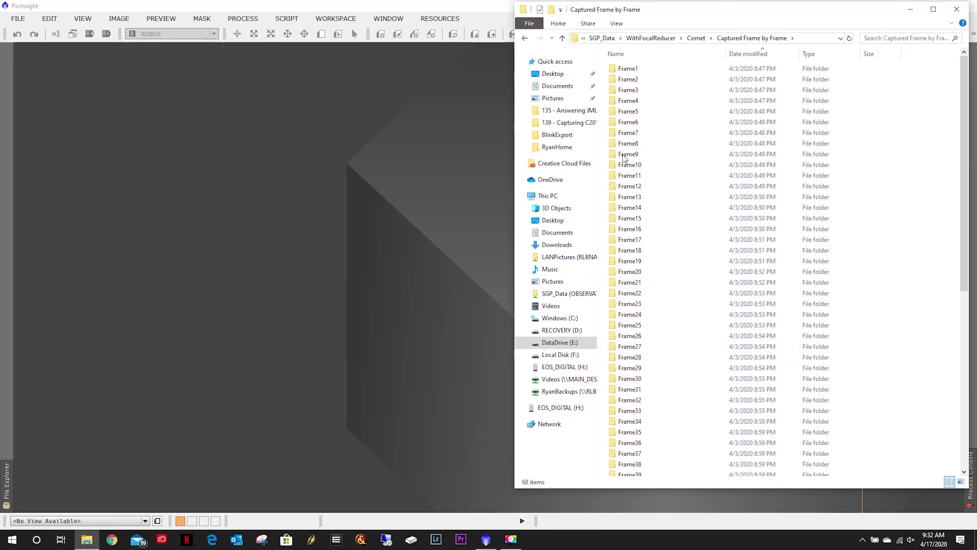
# - Check the FIT files in the Frame1 folder, then review the full list of frame folders again
pyautogui.doubleClick(630, 69)
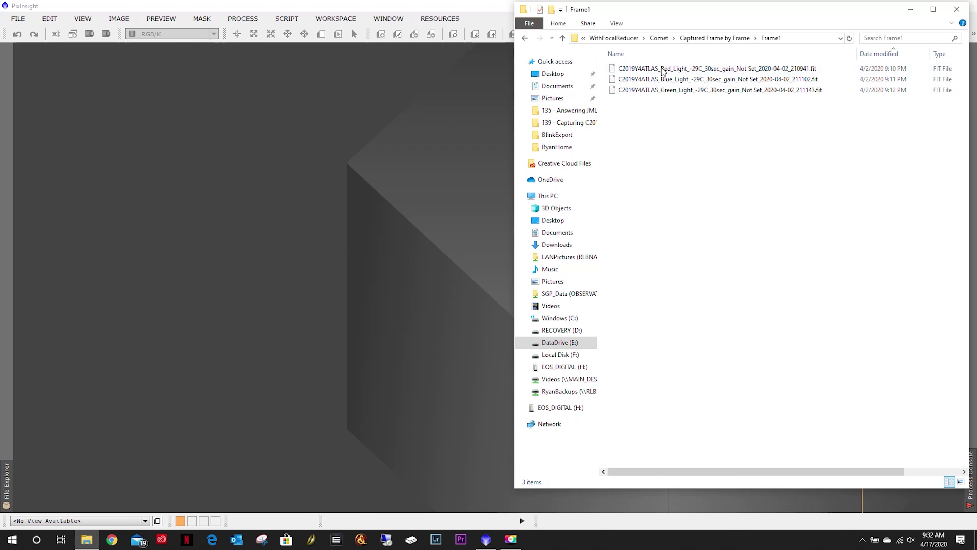
pyautogui.click(524, 39)
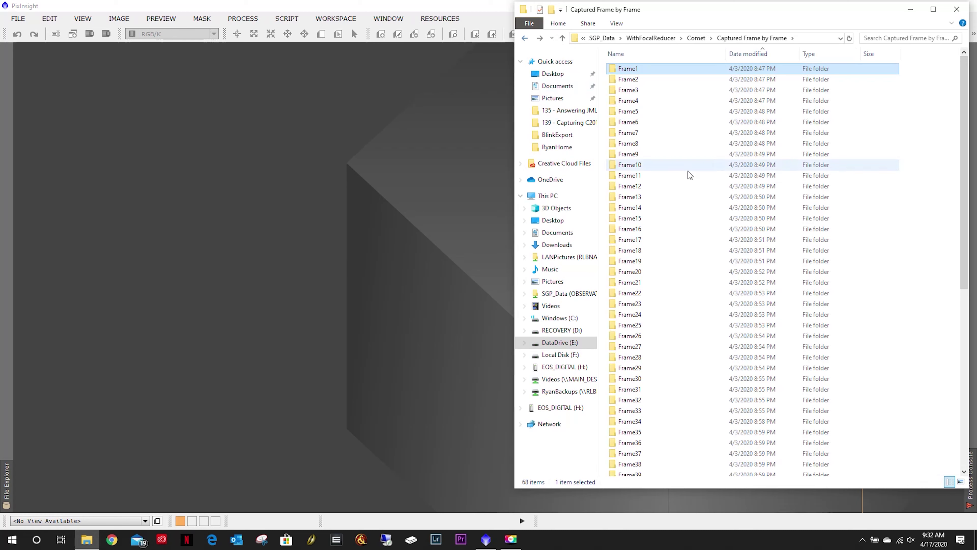
pyautogui.doubleClick(638, 66)
pyautogui.click(698, 80)
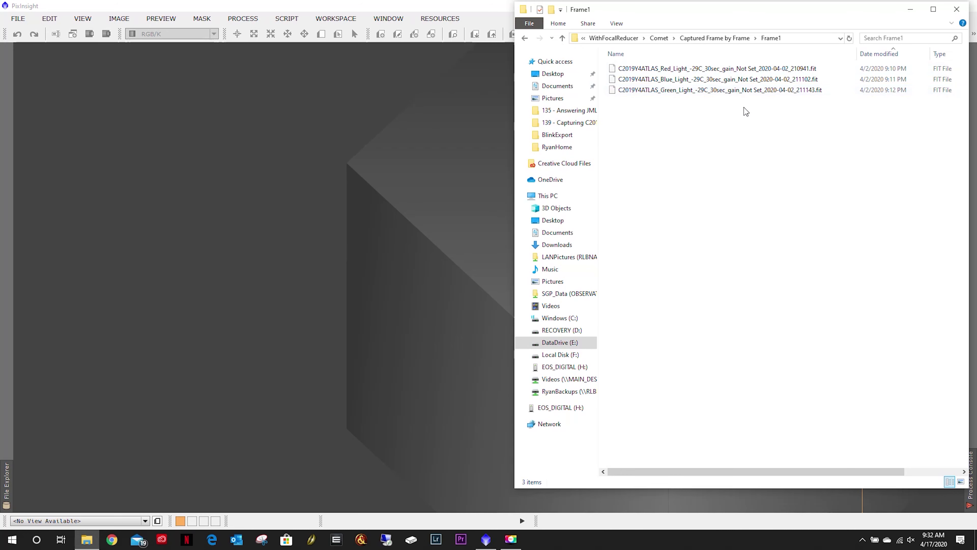
pyautogui.hotkey('alt', 'Left')
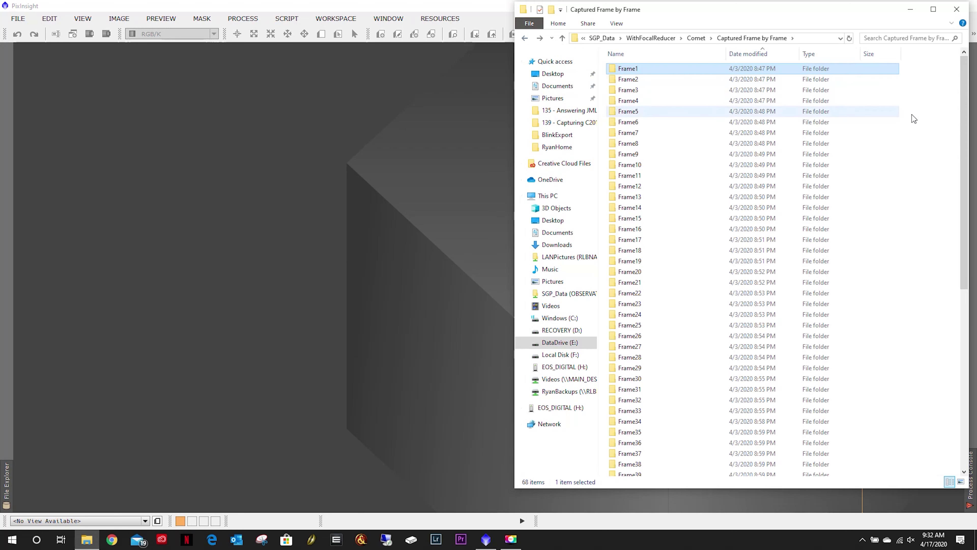
pyautogui.scroll(-10, 770, 269)
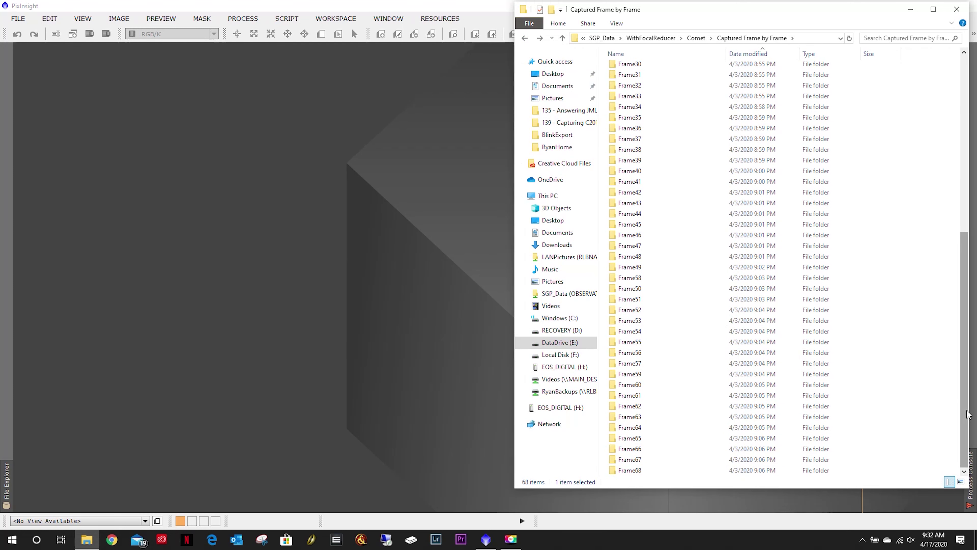
pyautogui.moveTo(965, 392); pyautogui.dragTo(965, 216)
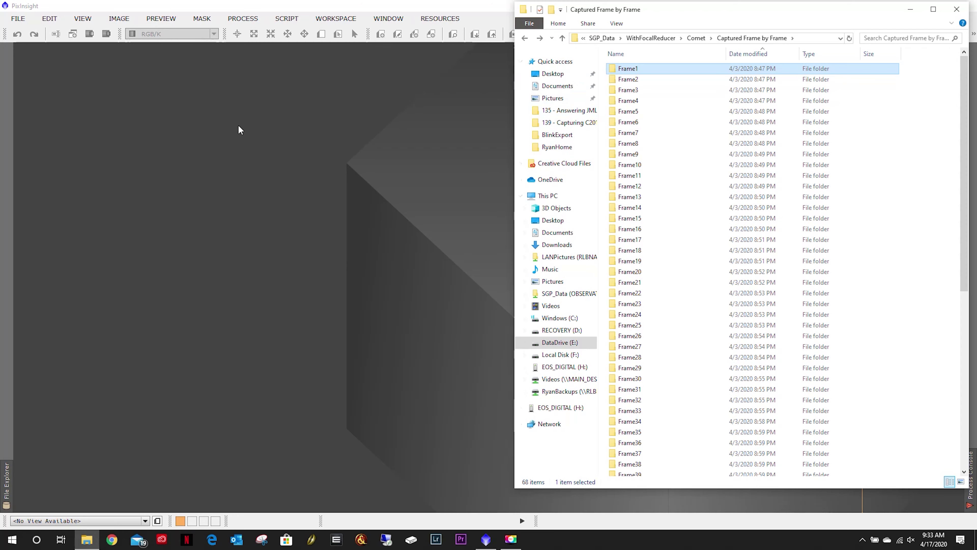
# - Switch to PixInsight and open the blue, green and red FIT images from Comet's Captured Frame by Frame/Frame1 folder
pyautogui.doubleClick(397, 122)
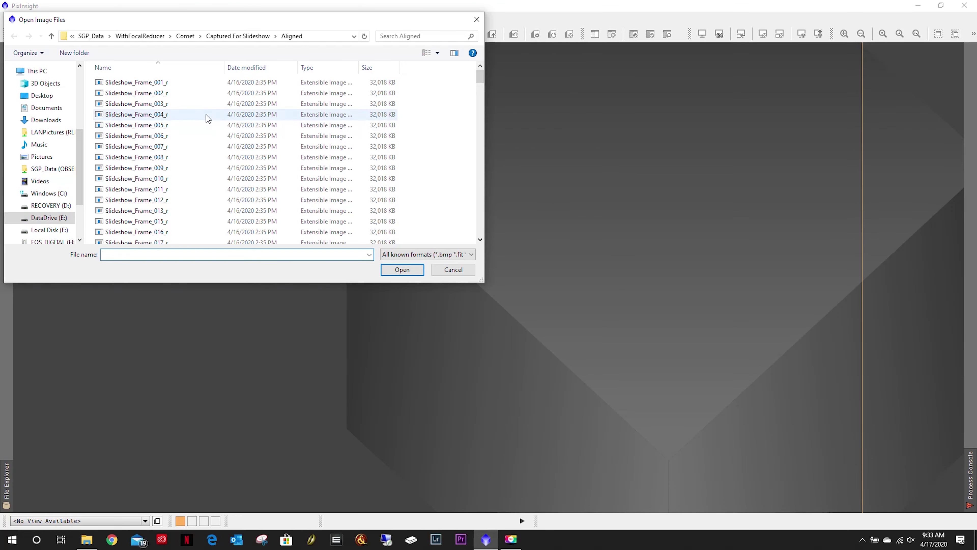
pyautogui.click(188, 38)
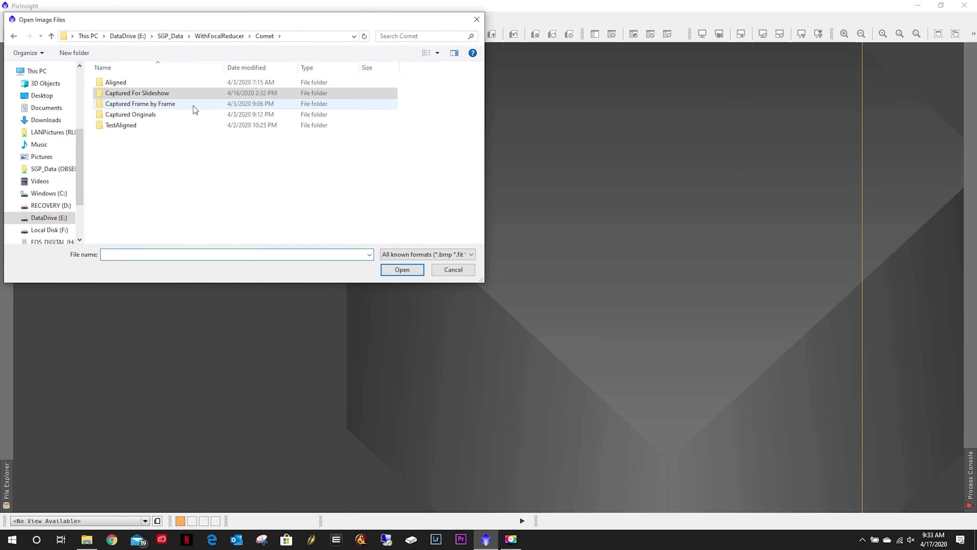
pyautogui.doubleClick(149, 104)
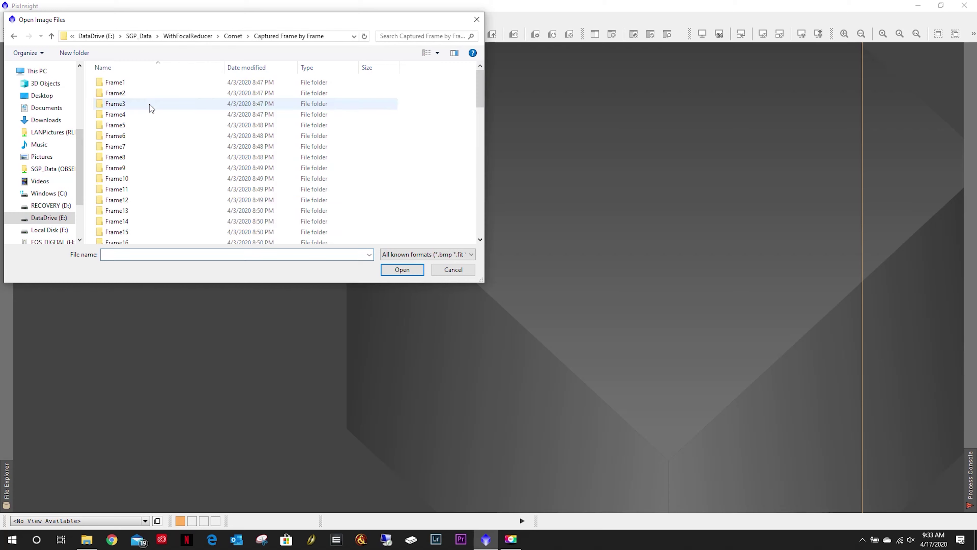
pyautogui.doubleClick(124, 82)
pyautogui.moveTo(198, 133); pyautogui.dragTo(146, 83)
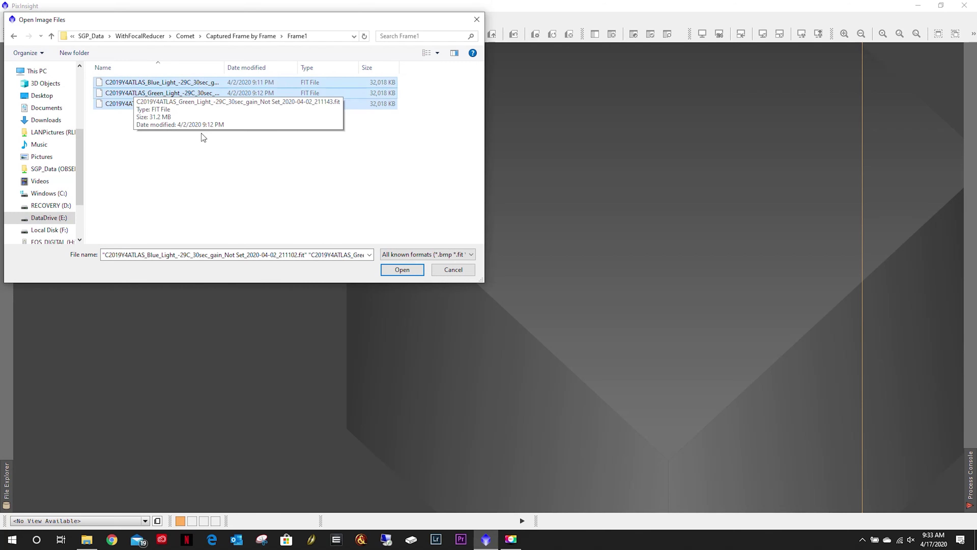
pyautogui.click(402, 269)
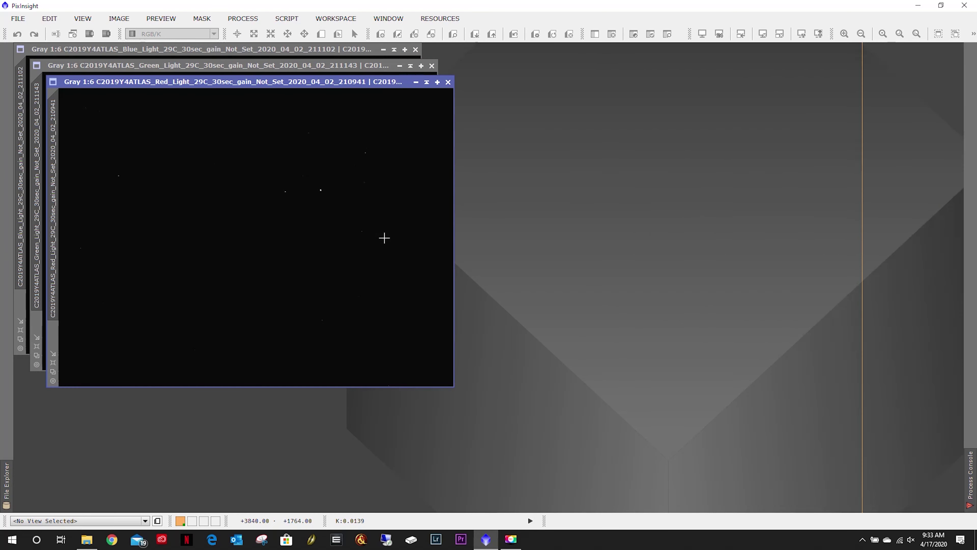
# - Apply an automatic screen stretch to the red, green and blue Light images
pyautogui.click(359, 82)
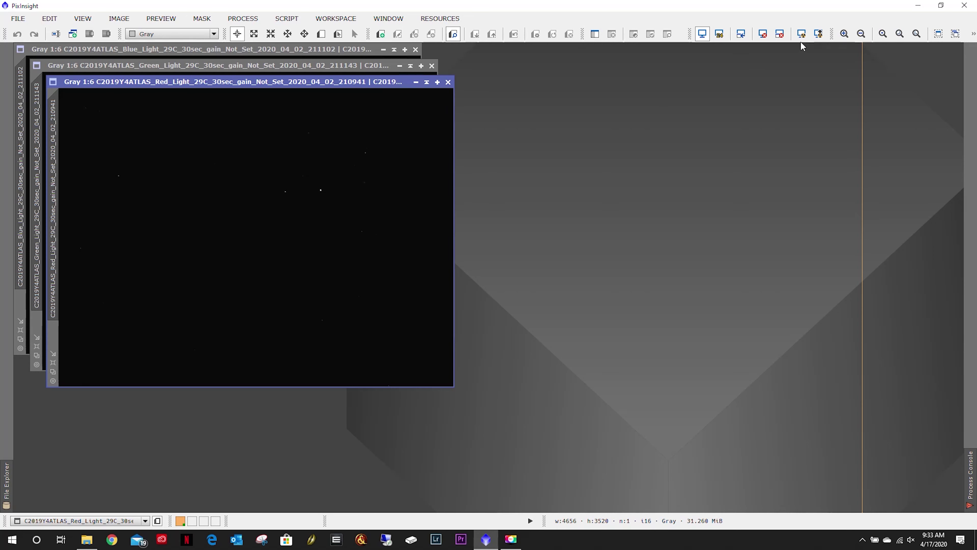
pyautogui.click(802, 34)
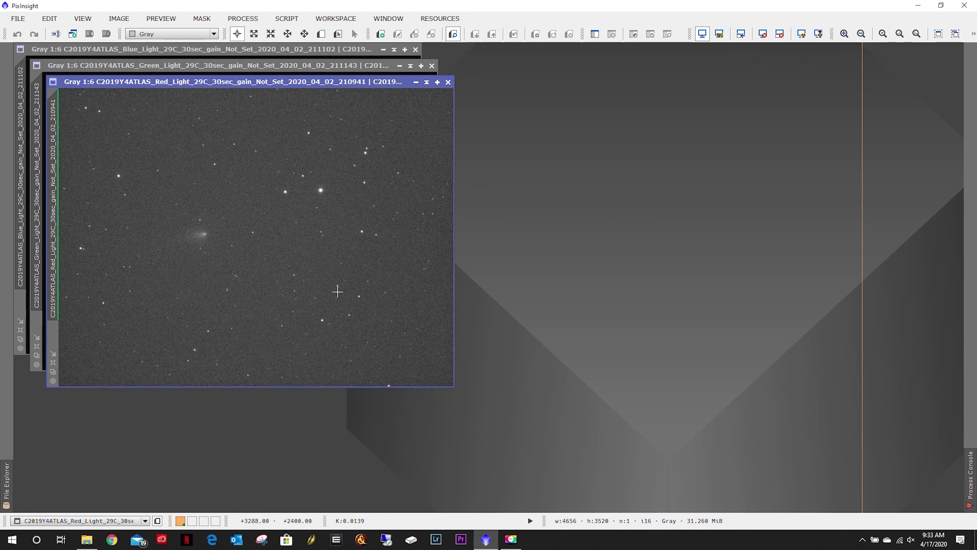
pyautogui.click(323, 65)
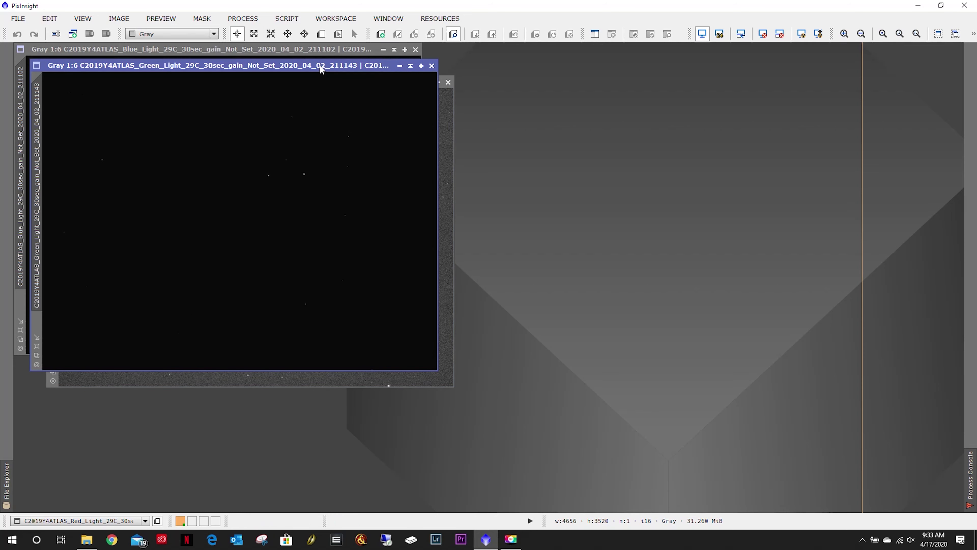
pyautogui.click(801, 35)
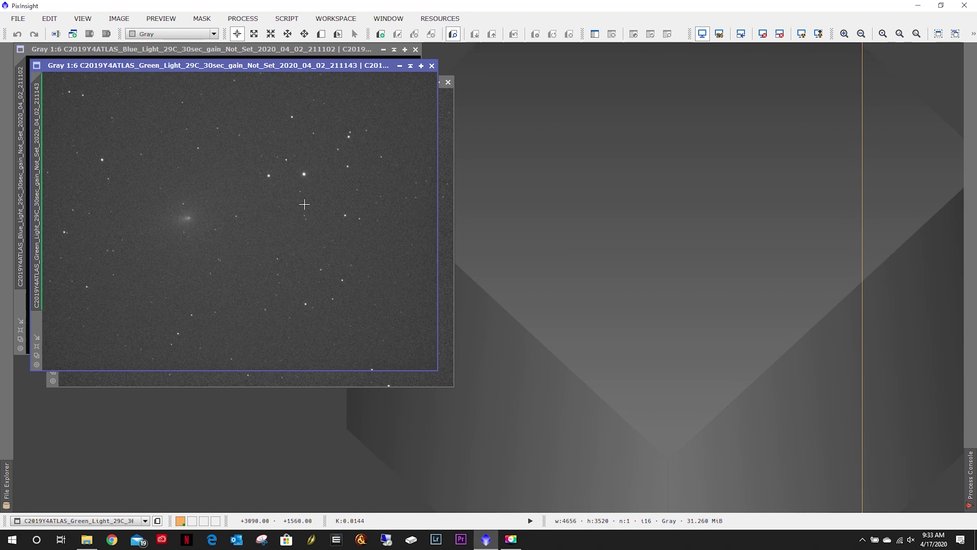
pyautogui.click(272, 49)
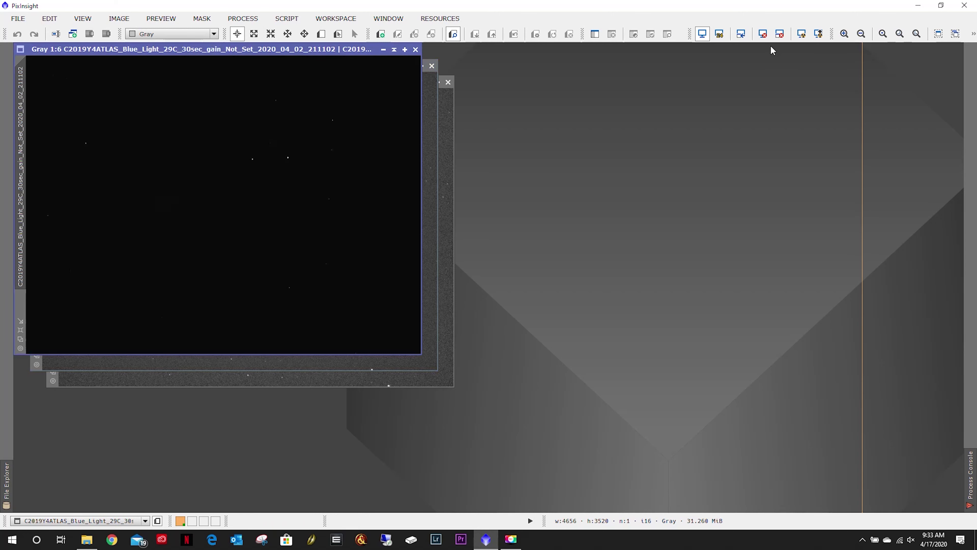
pyautogui.click(802, 34)
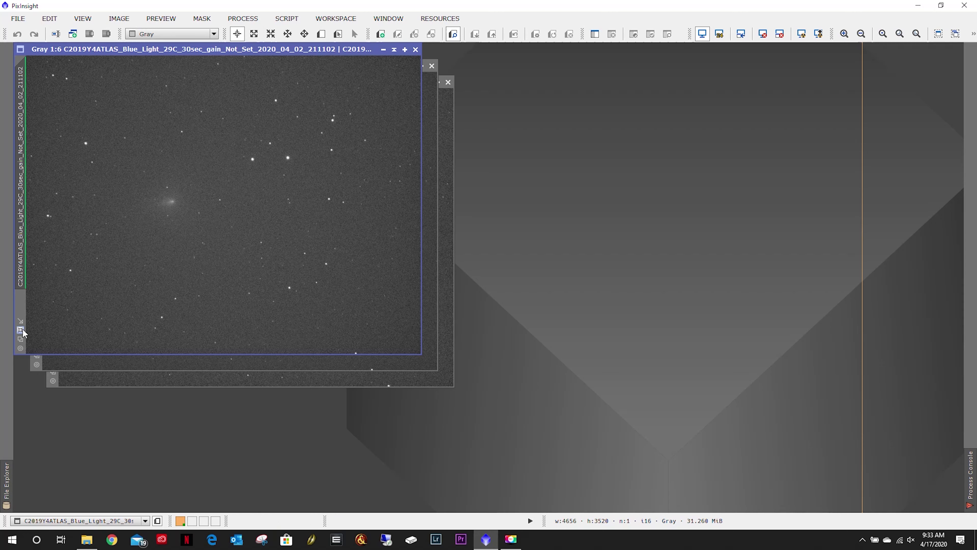
# - Enlarge the red, green and blue images to 1:4 and compare the comet and star positions between them
pyautogui.click(173, 379)
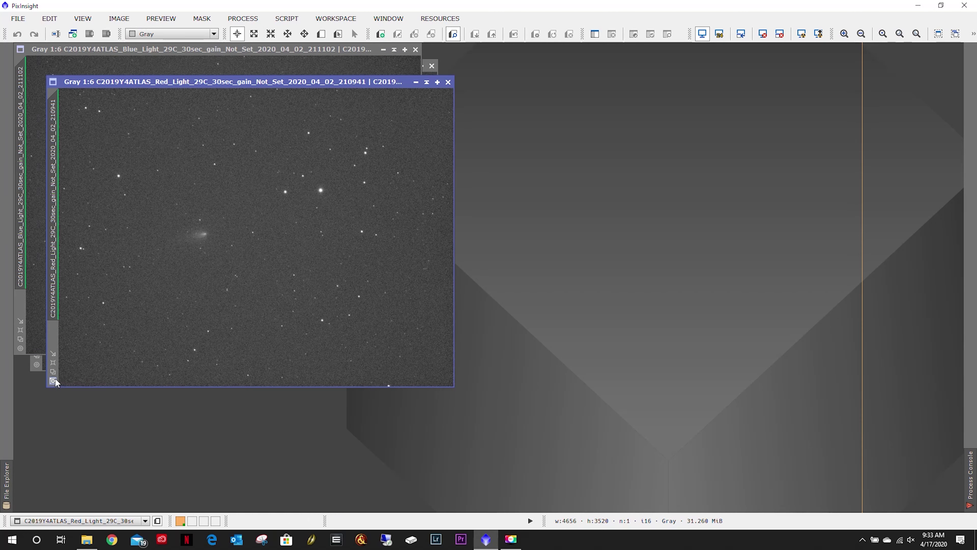
pyautogui.click(53, 365)
pyautogui.click(42, 369)
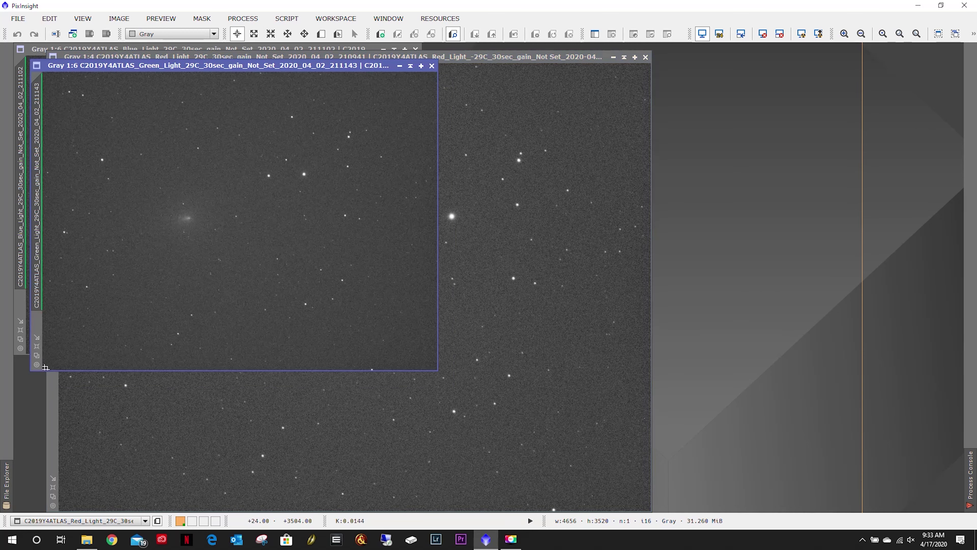
pyautogui.click(36, 347)
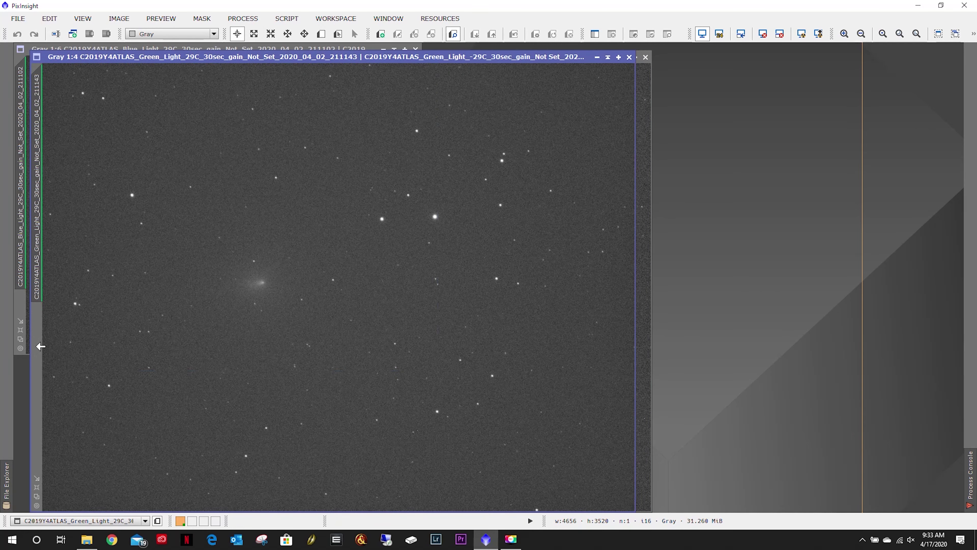
pyautogui.click(20, 330)
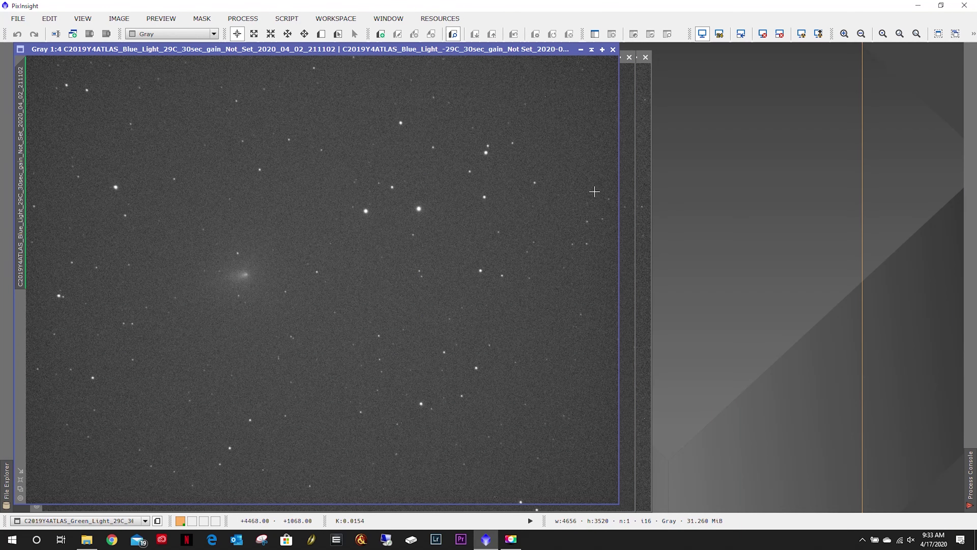
pyautogui.click(627, 216)
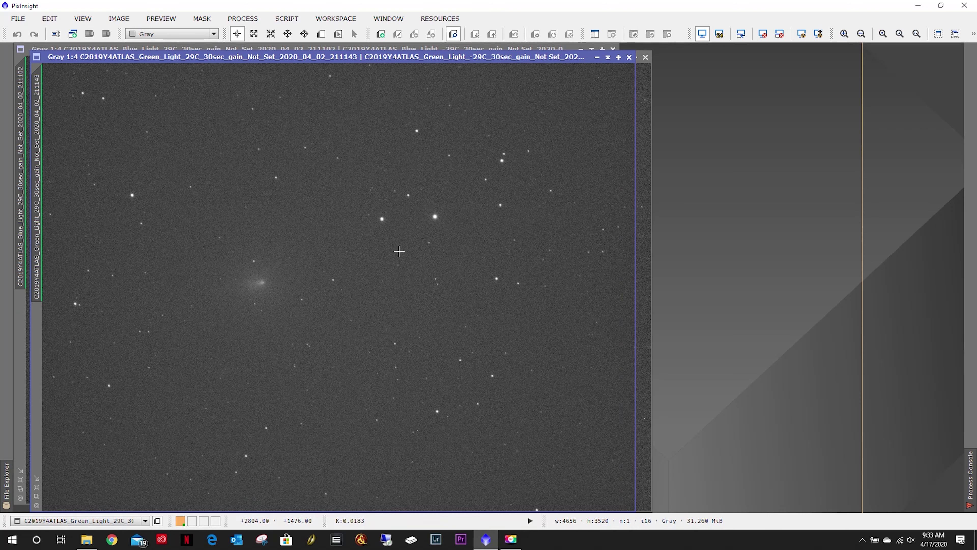
pyautogui.click(649, 280)
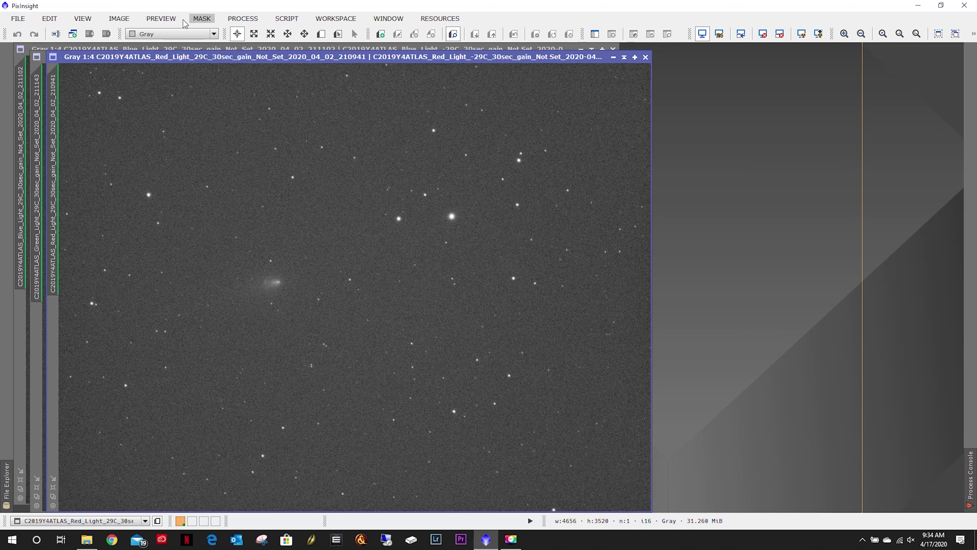
# - Start StarAlignment and set the C2019Y4ATLAS Red Light view ending in 210941 as the reference image
pyautogui.click(232, 21)
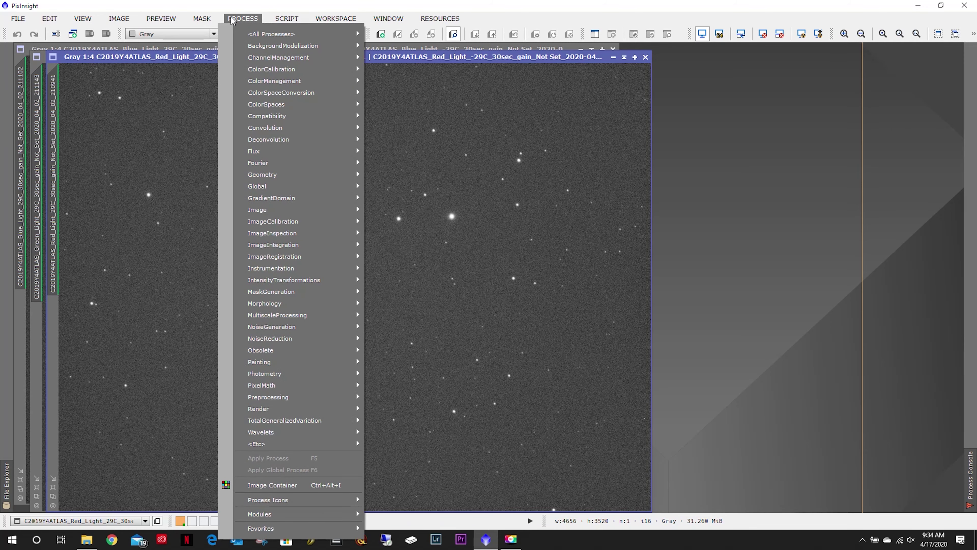
pyautogui.moveTo(270, 34)
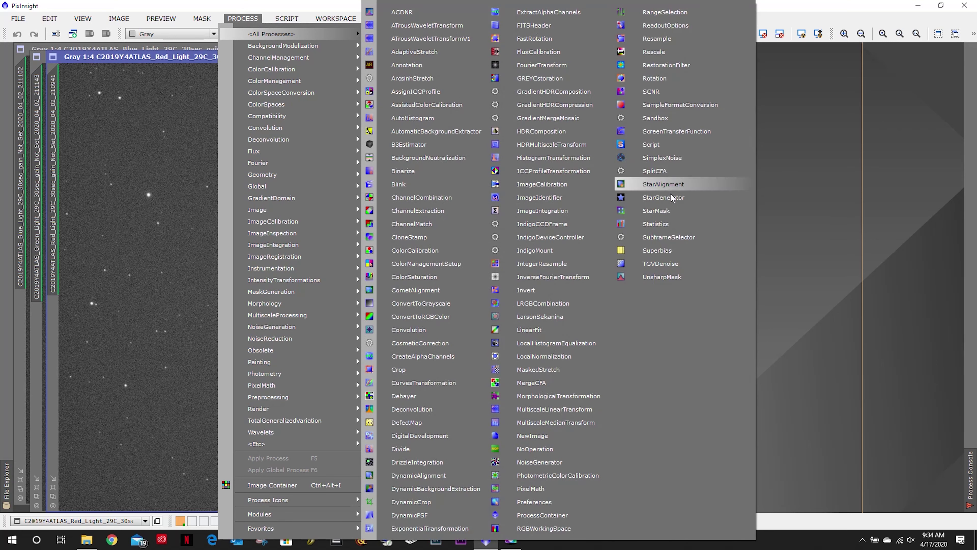
pyautogui.click(665, 184)
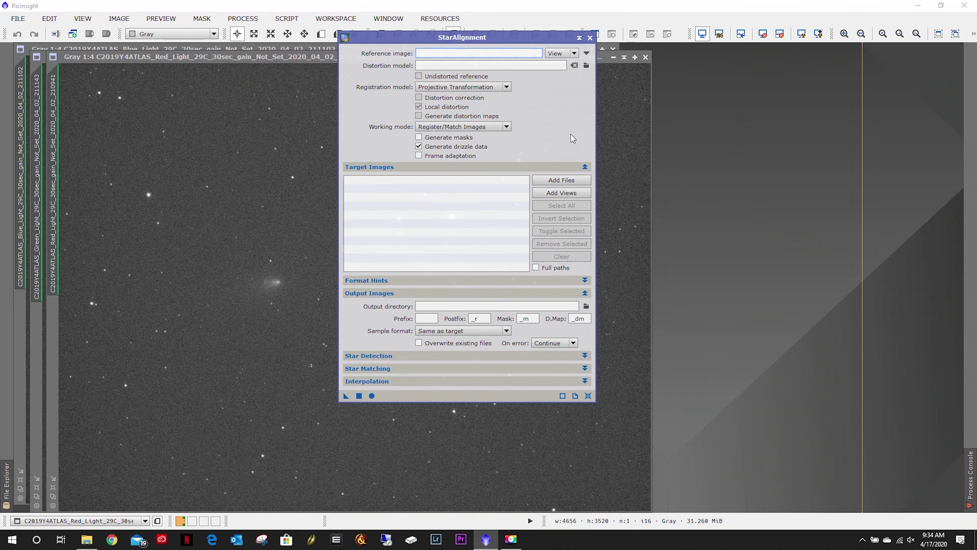
pyautogui.click(586, 54)
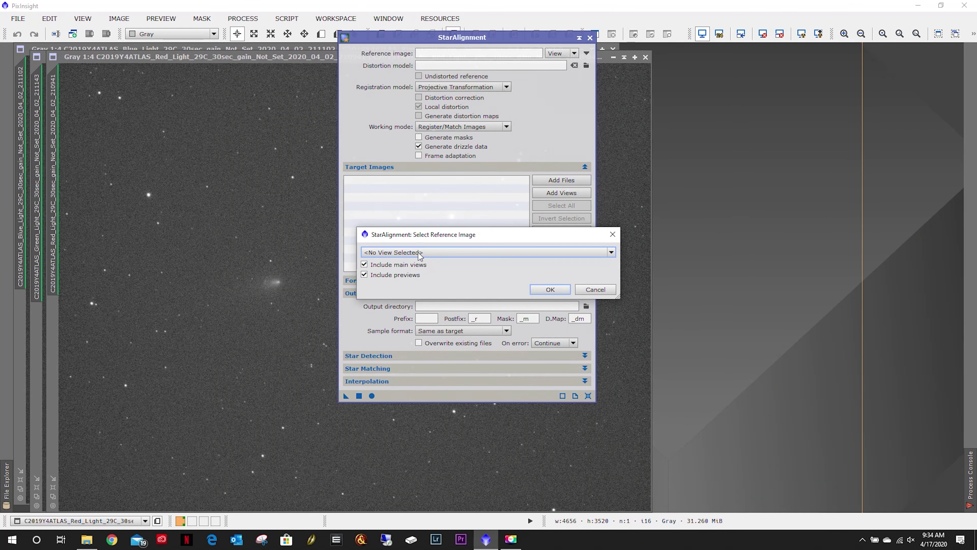
pyautogui.click(433, 250)
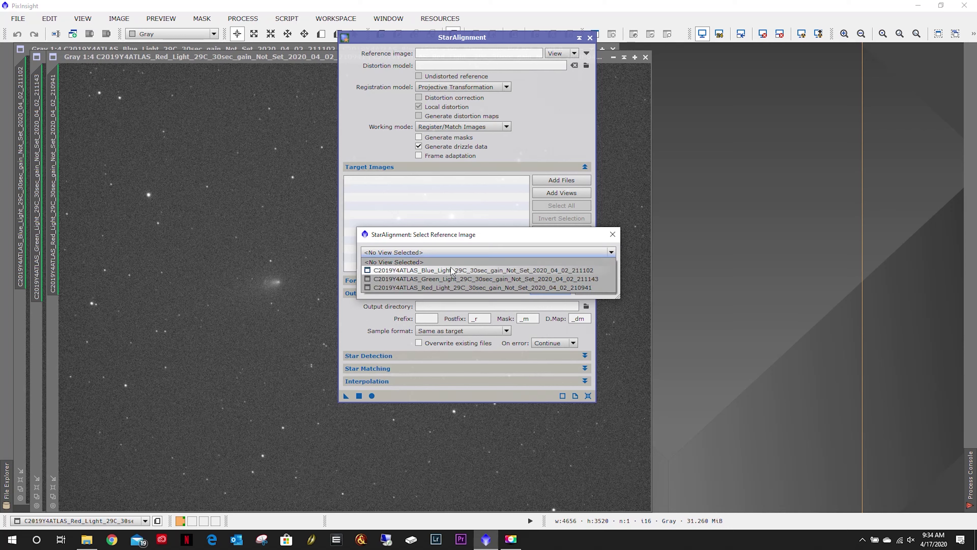
pyautogui.click(432, 287)
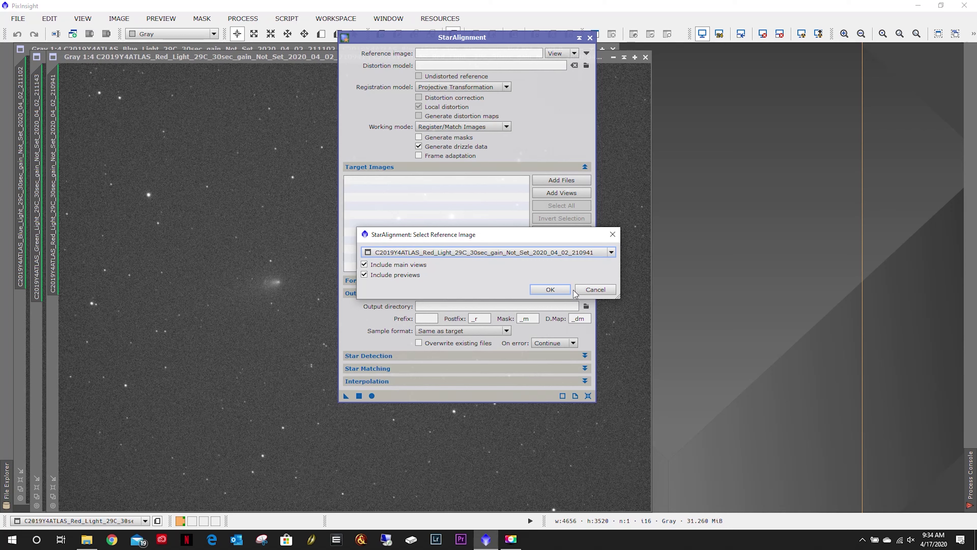
pyautogui.click(550, 289)
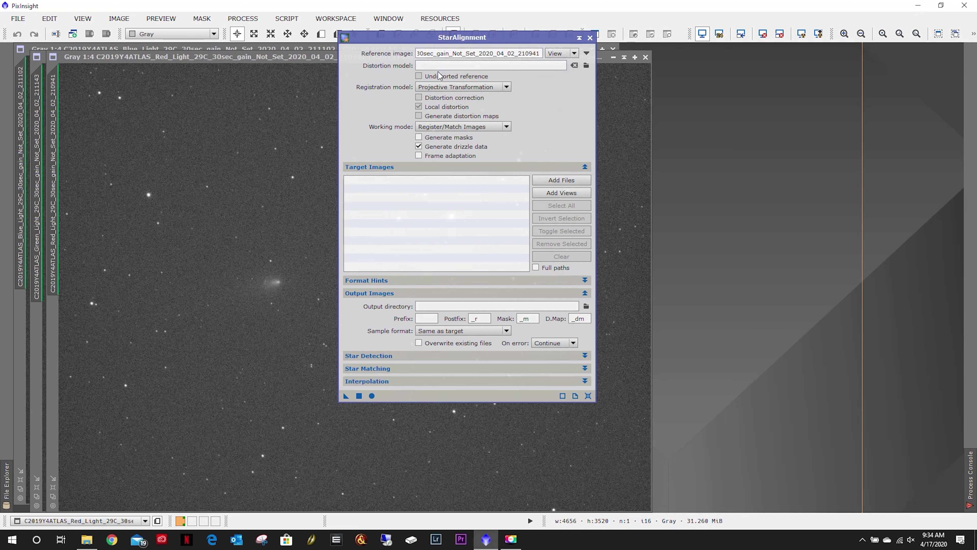
# - Add the blue, green and red FIT files from Comet's Captured Frame by Frame/Frame1 folder as target images
pyautogui.click(555, 181)
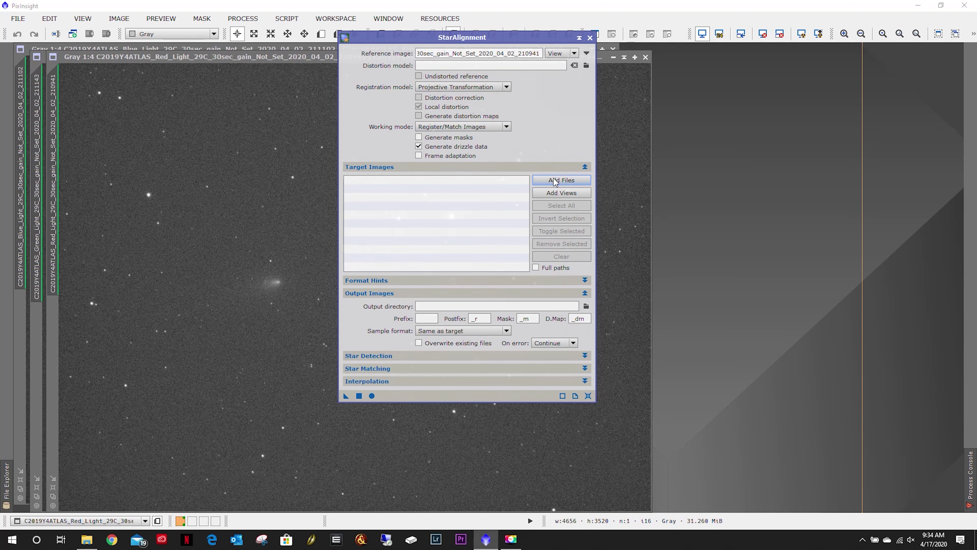
pyautogui.click(556, 184)
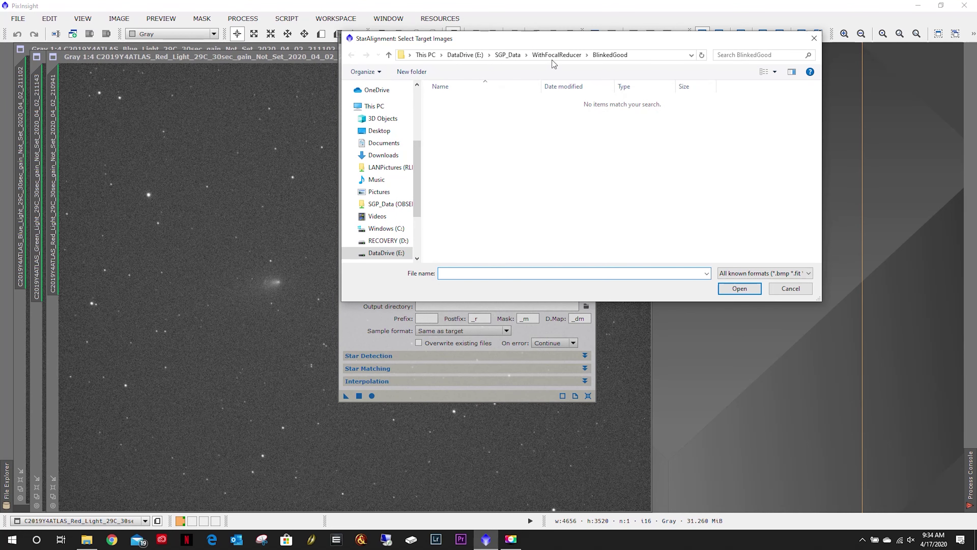
pyautogui.click(551, 56)
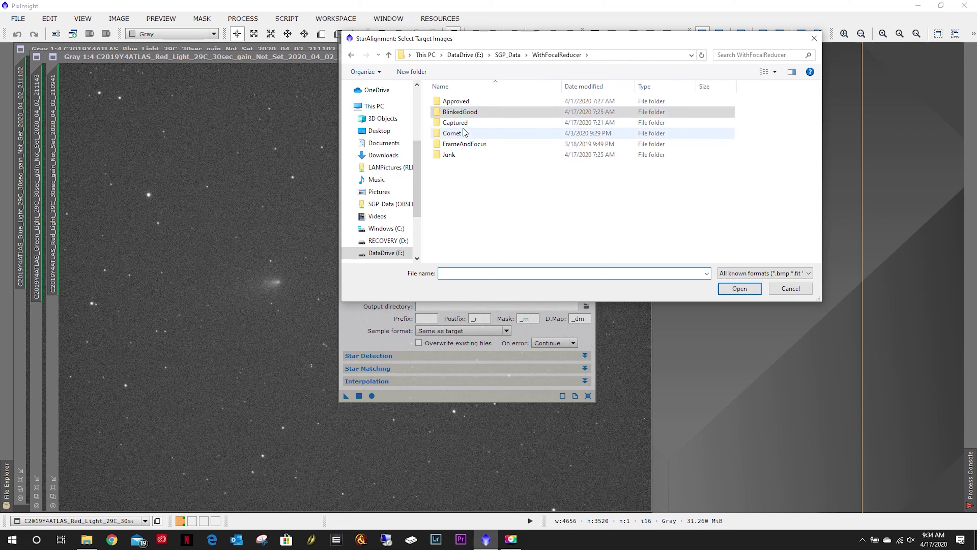
pyautogui.click(464, 134)
pyautogui.doubleClick(463, 133)
pyautogui.doubleClick(471, 112)
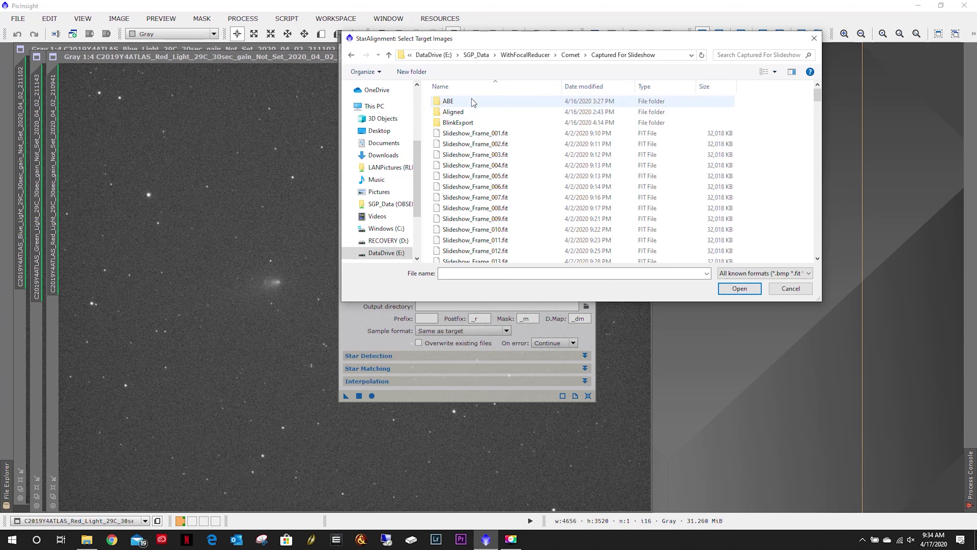
pyautogui.click(351, 55)
pyautogui.doubleClick(462, 124)
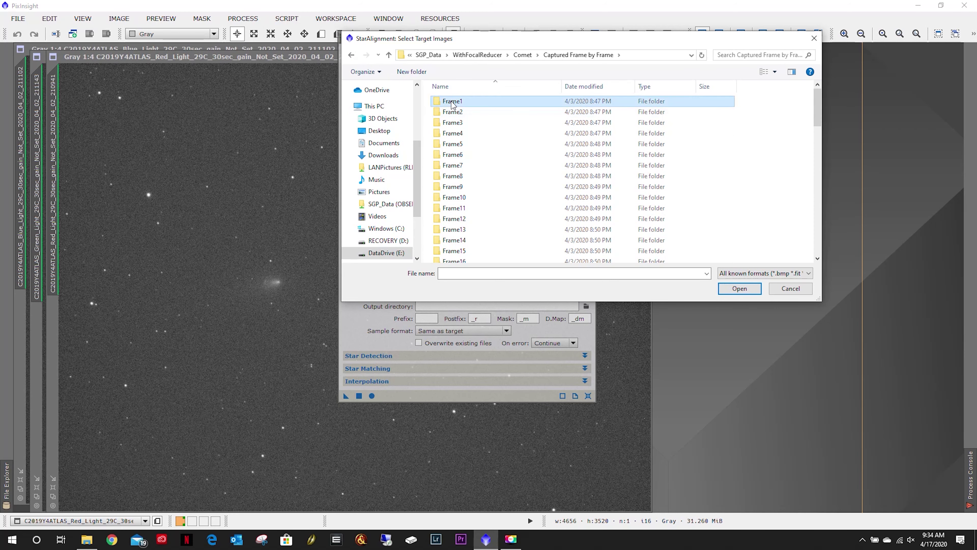
pyautogui.doubleClick(453, 103)
pyautogui.click(466, 101)
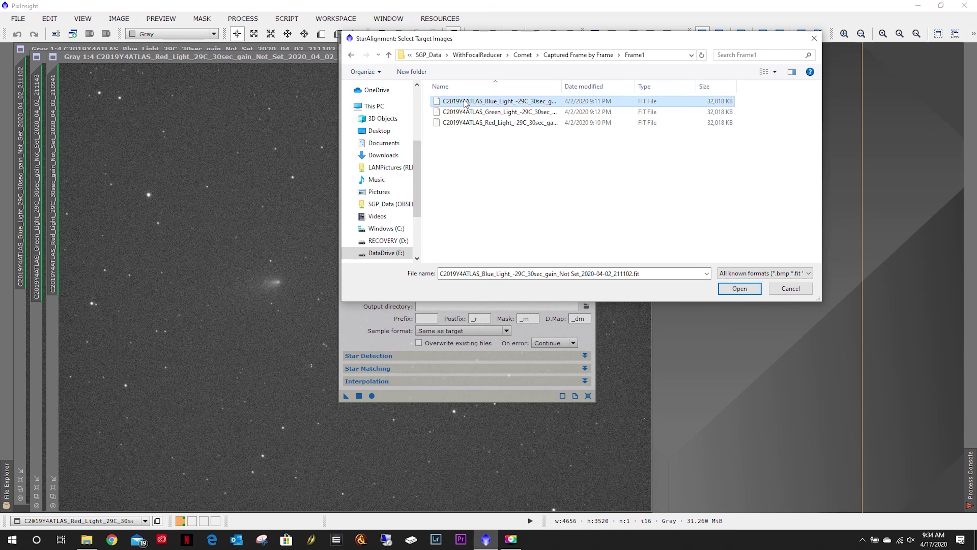
pyautogui.keyDown('shift'); pyautogui.click(480, 123); pyautogui.keyUp('shift')
pyautogui.click(727, 287)
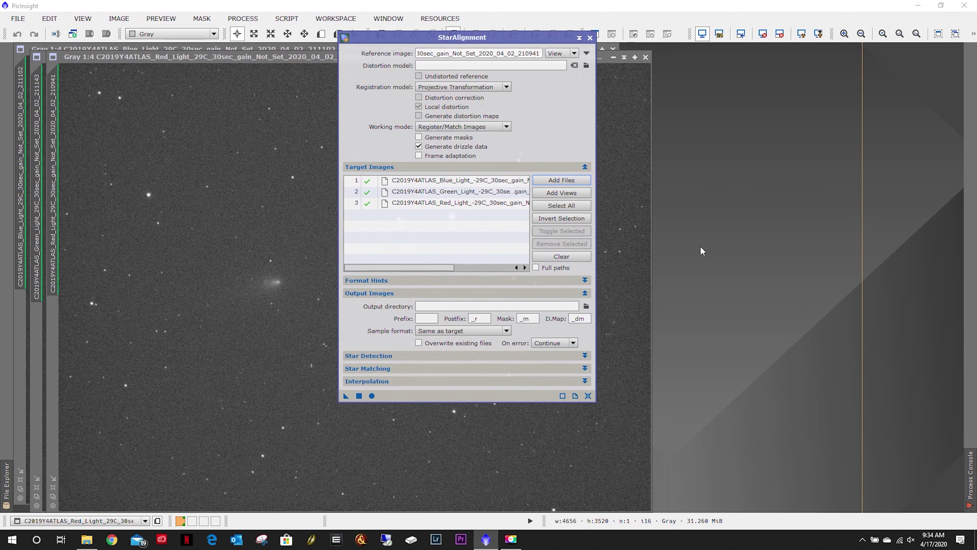
# - Set the alignment's output directory to Comet/Captured Frame by Frame/Frame1
pyautogui.click(587, 307)
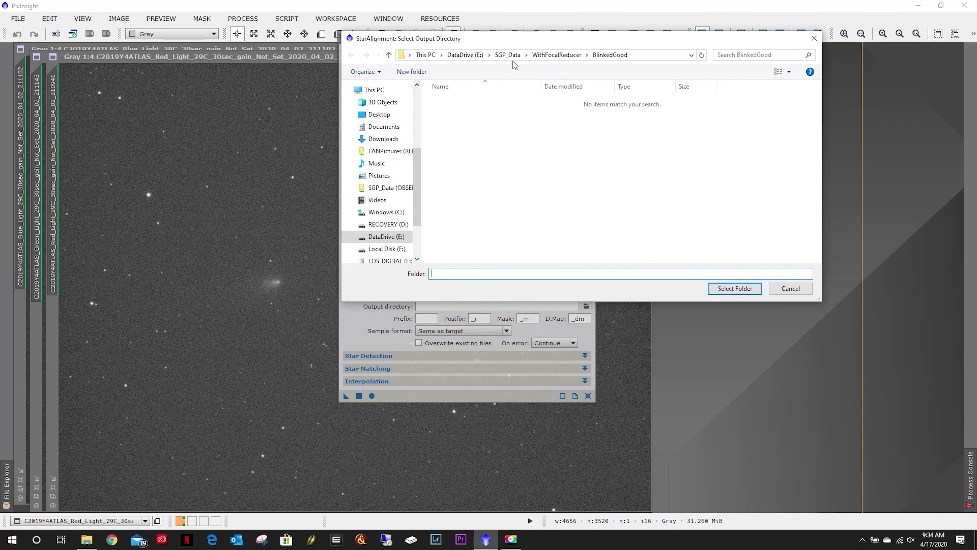
pyautogui.click(554, 56)
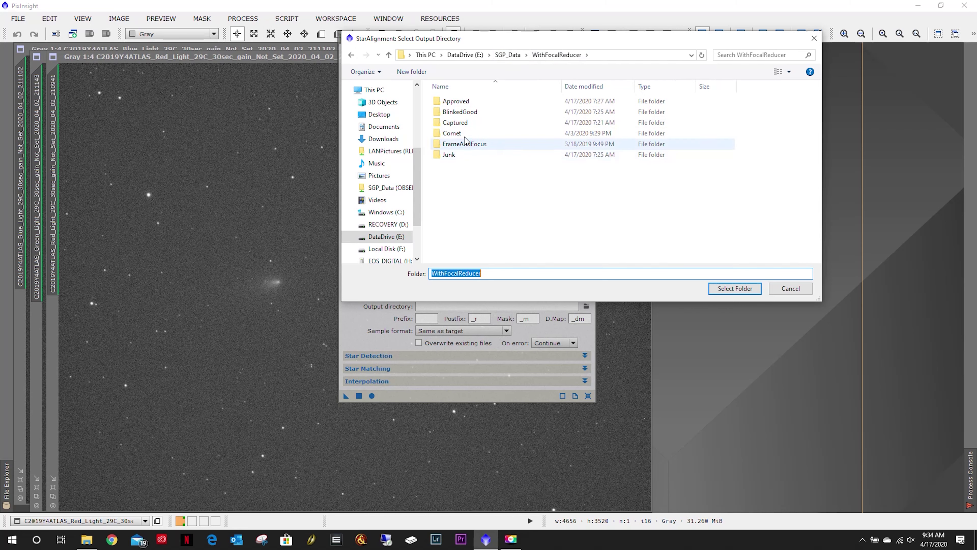
pyautogui.click(464, 135)
pyautogui.doubleClick(464, 134)
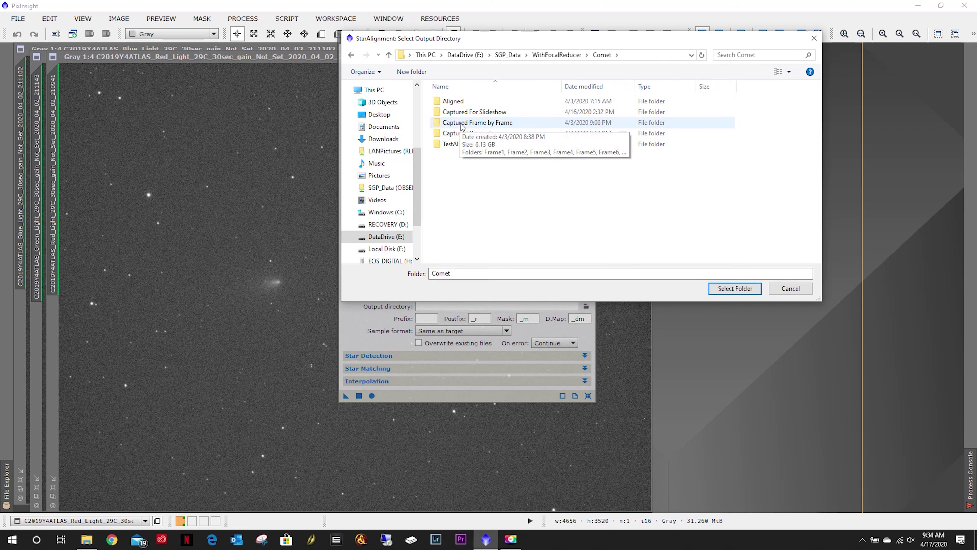
pyautogui.doubleClick(462, 123)
pyautogui.doubleClick(452, 101)
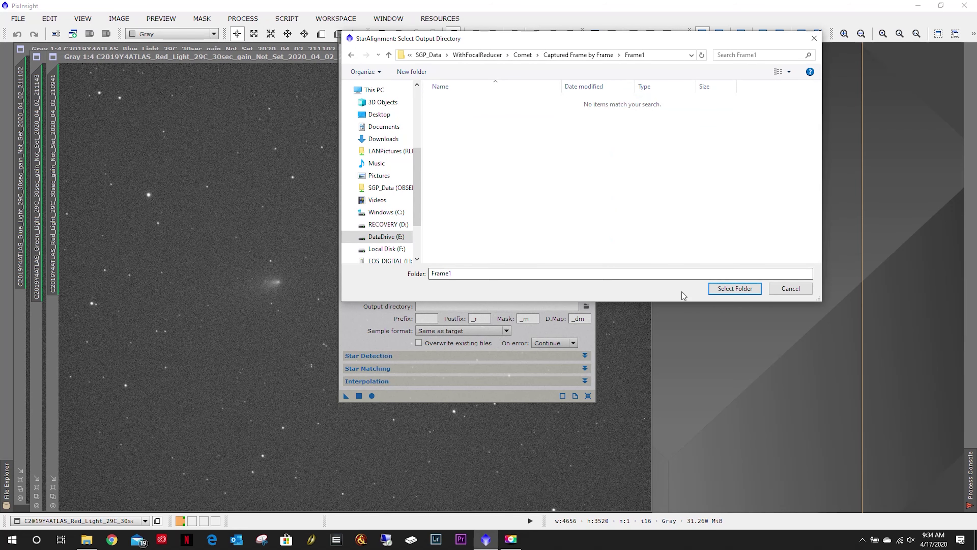
pyautogui.click(726, 289)
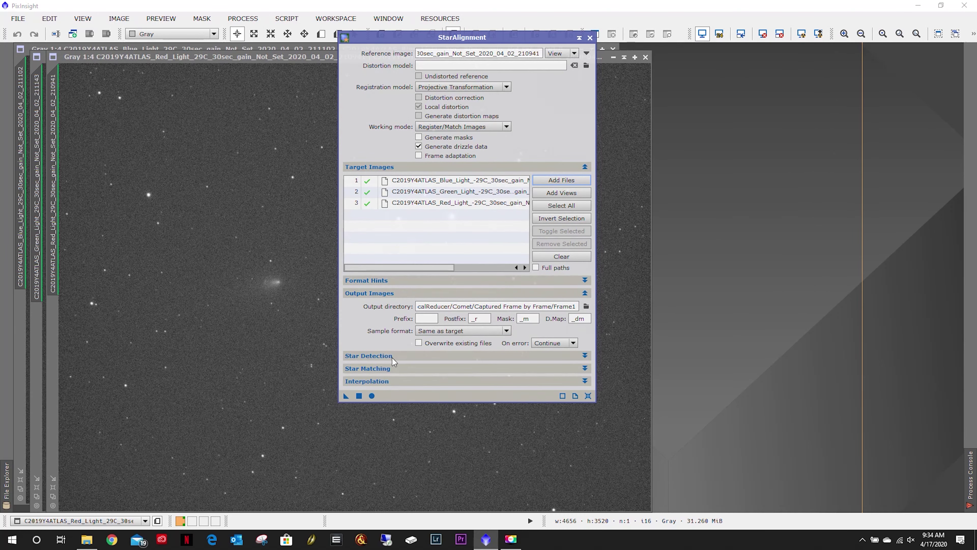
# - Run StarAlignment globally, check its result in the process console, and close the StarAlignment dialog
pyautogui.click(371, 396)
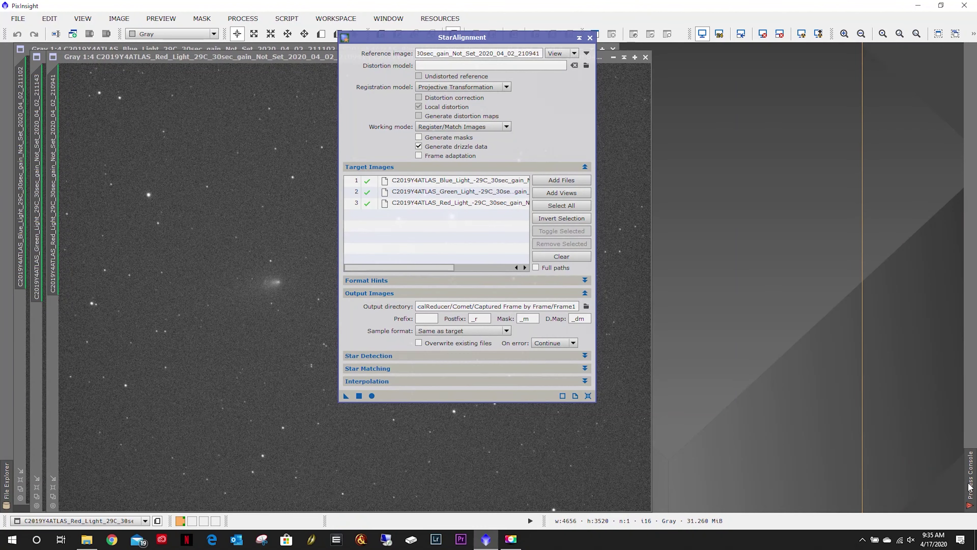
pyautogui.click(970, 487)
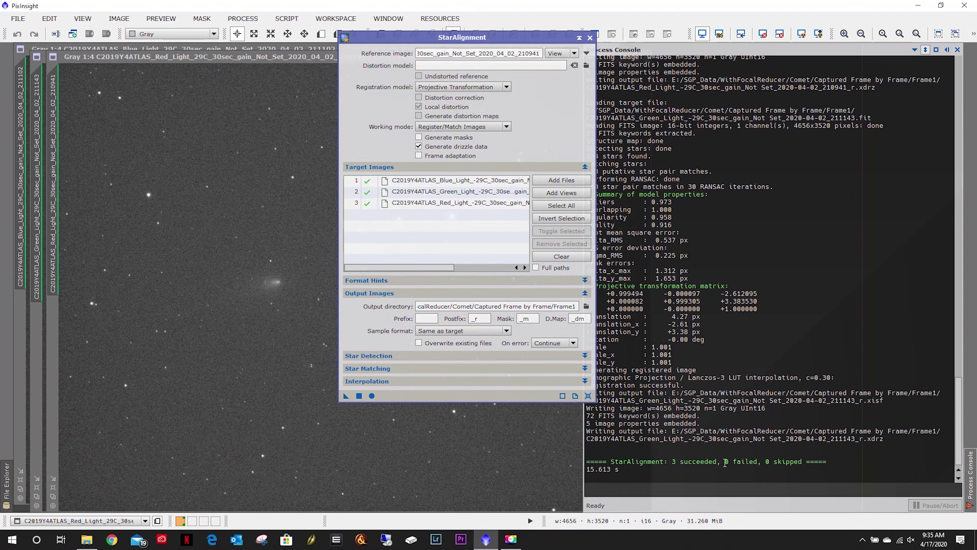
pyautogui.click(590, 37)
# - Close the original unaligned red, green and blue Light images
pyautogui.click(646, 58)
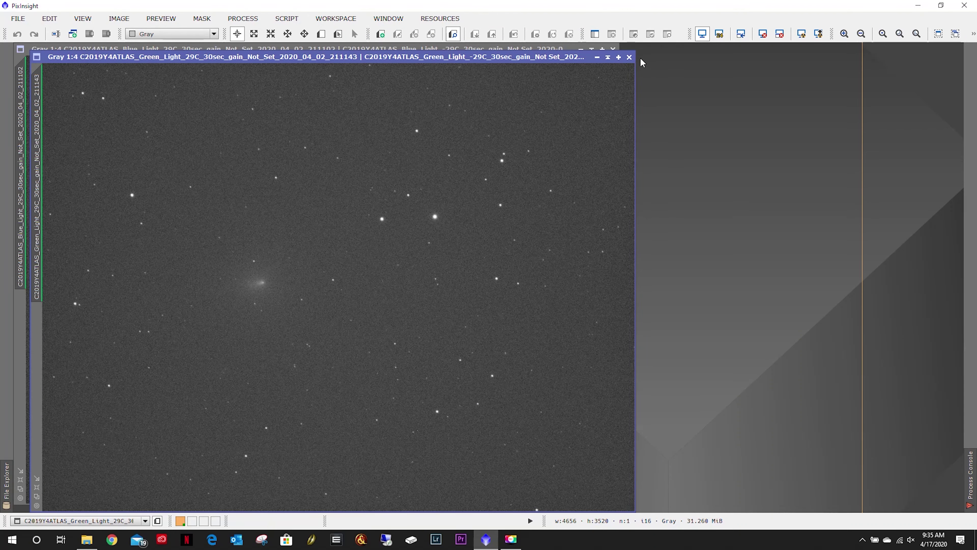
pyautogui.click(629, 57)
pyautogui.click(617, 57)
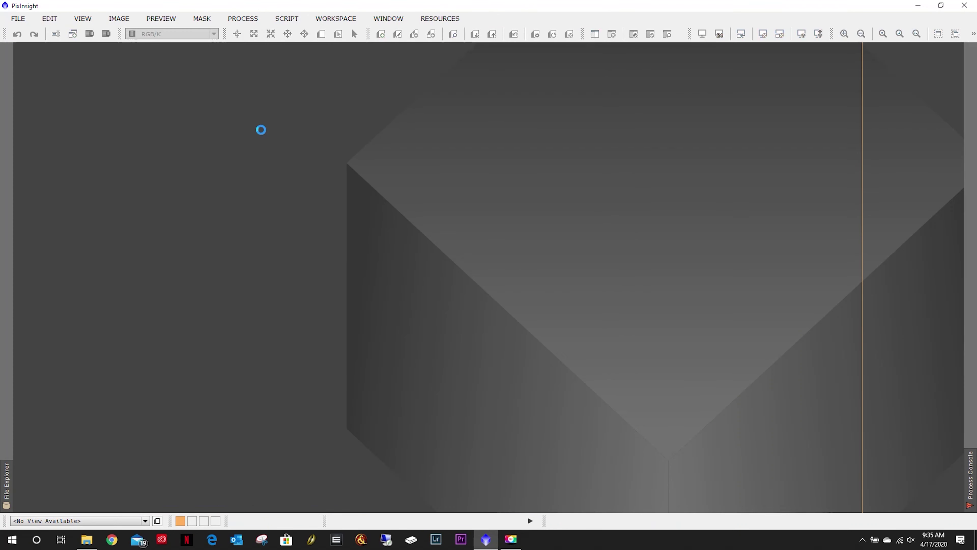
# - Open the three registered Light images with the _r suffix (blue, green and red) from the Frame1 folder
pyautogui.click(139, 83)
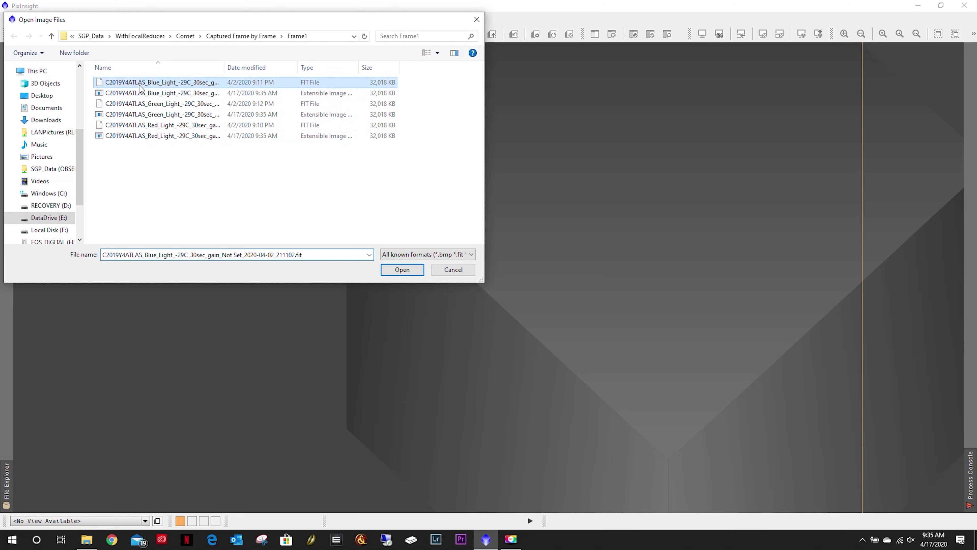
pyautogui.click(139, 93)
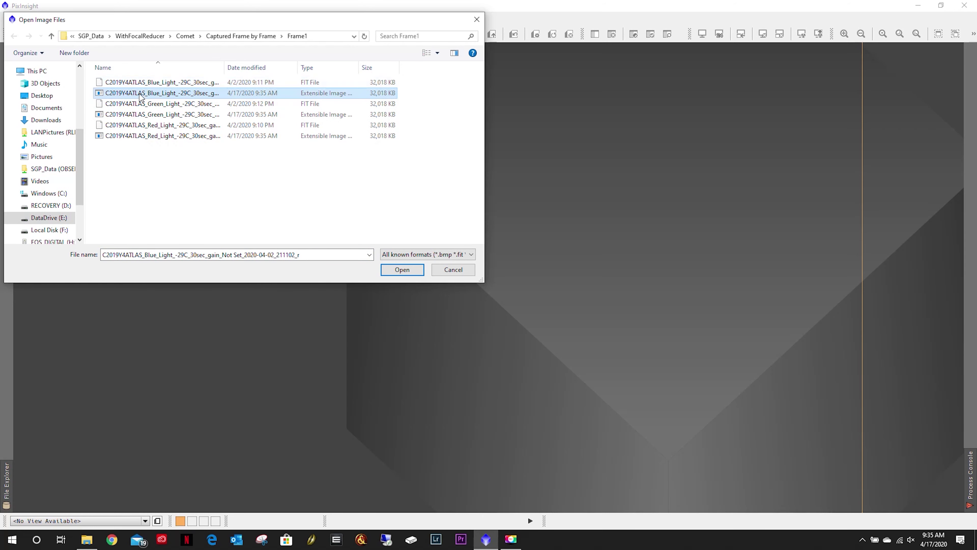
pyautogui.keyDown('ctrl'); pyautogui.click(140, 114); pyautogui.keyUp('ctrl')
pyautogui.keyDown('ctrl'); pyautogui.click(140, 136); pyautogui.keyUp('ctrl')
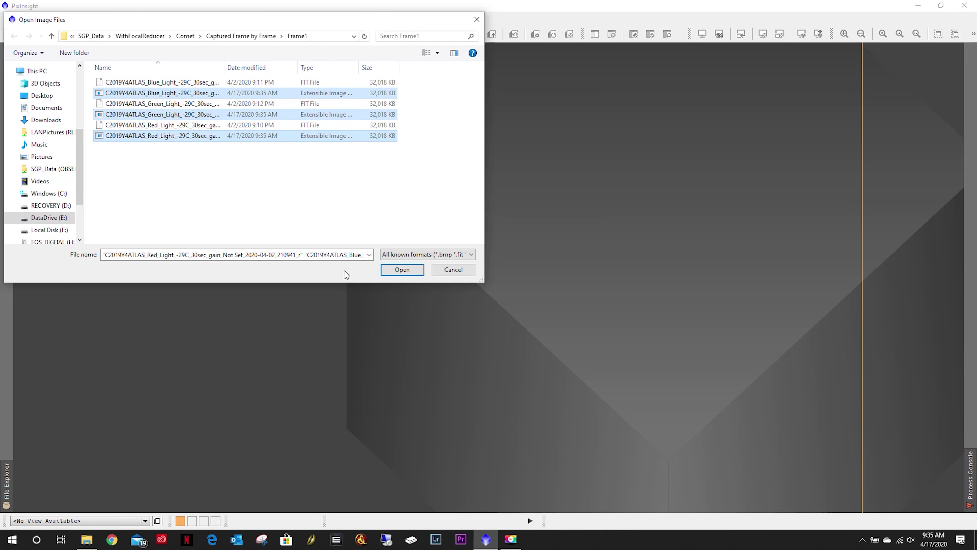
pyautogui.click(401, 269)
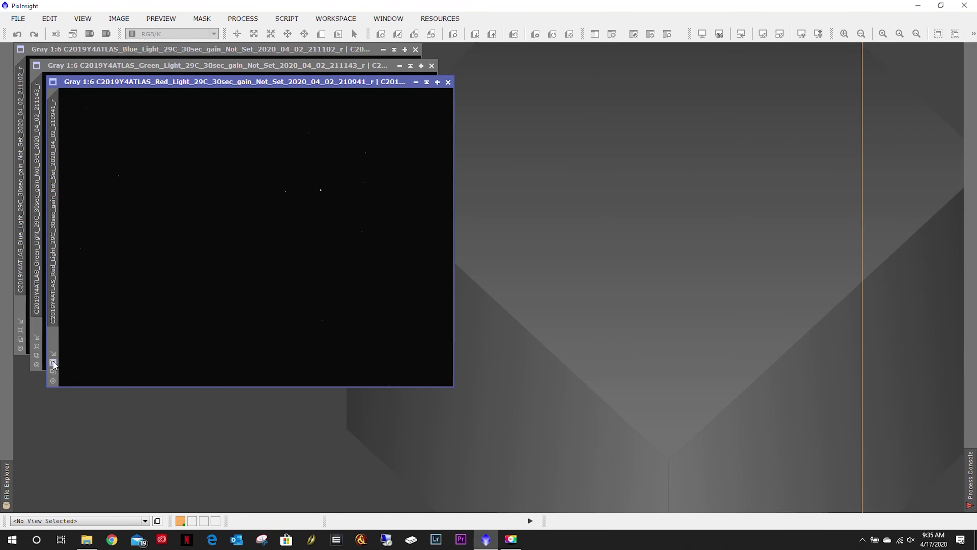
# - Enlarge the registered red, green and blue images to 1:4 and apply an automatic screen stretch to each
pyautogui.click(53, 362)
pyautogui.click(37, 346)
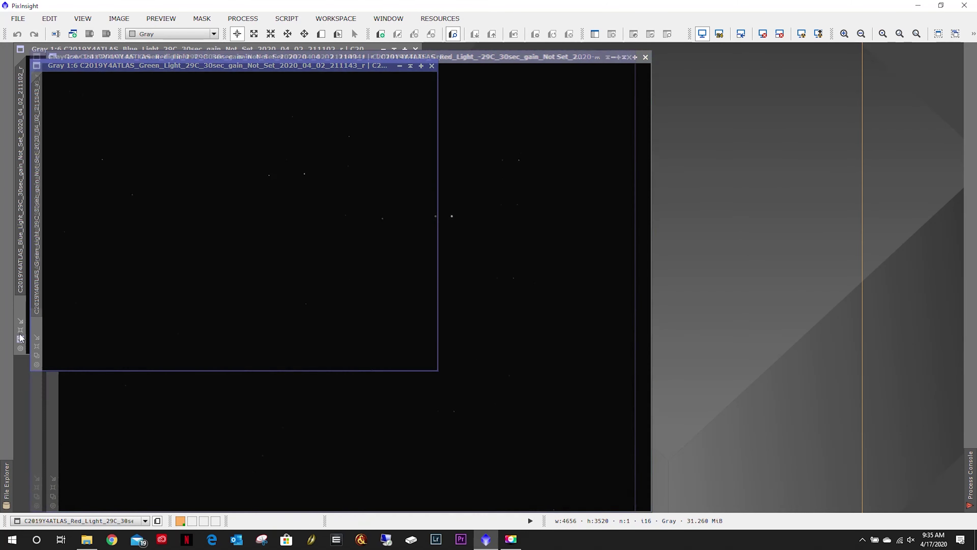
pyautogui.click(20, 331)
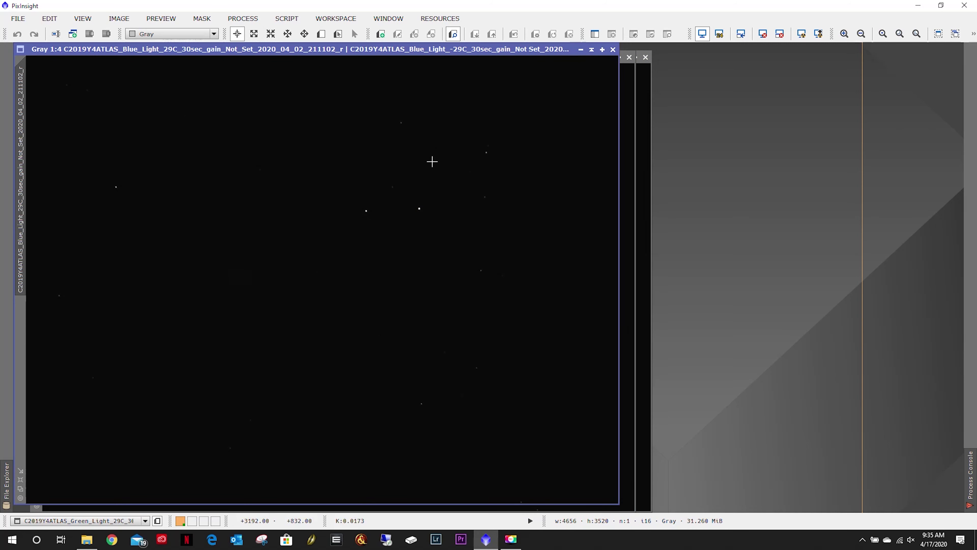
pyautogui.click(801, 36)
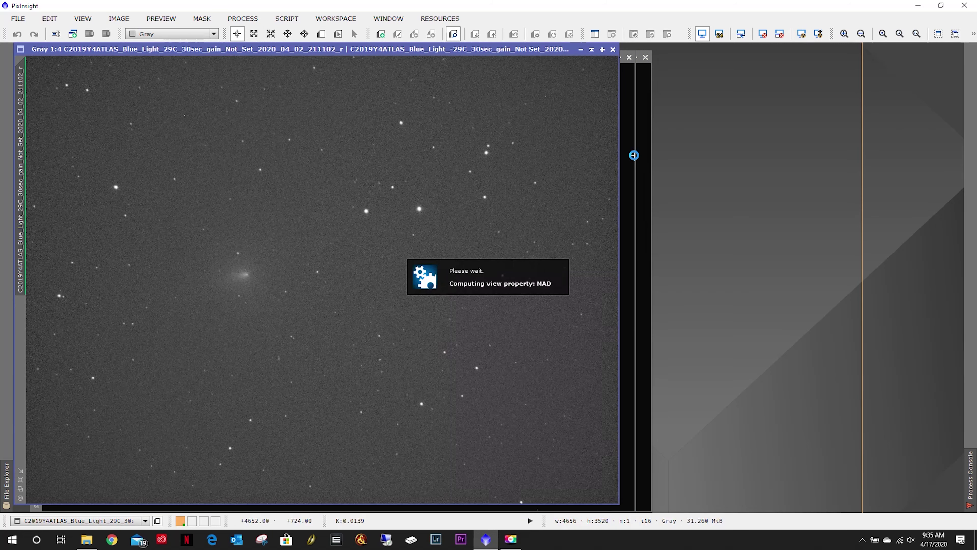
pyautogui.click(628, 165)
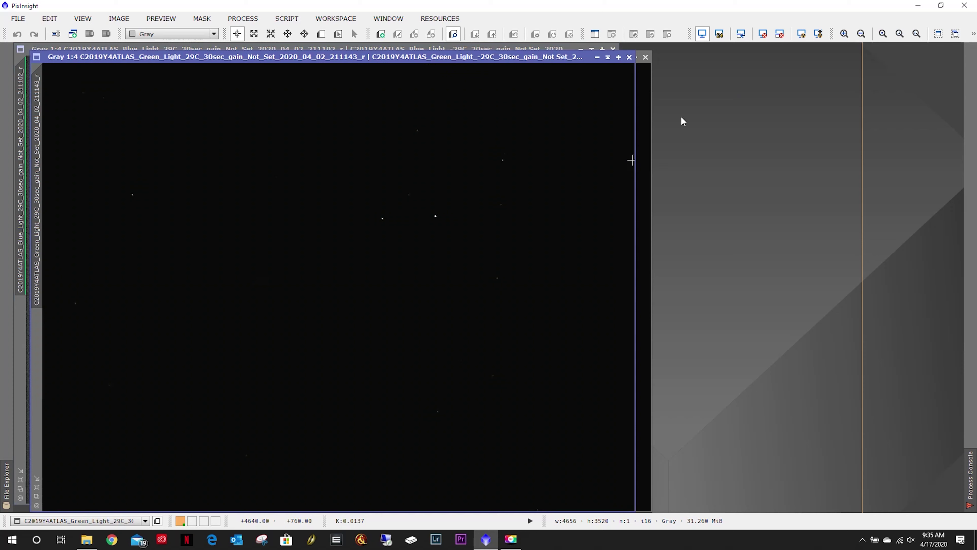
pyautogui.click(801, 35)
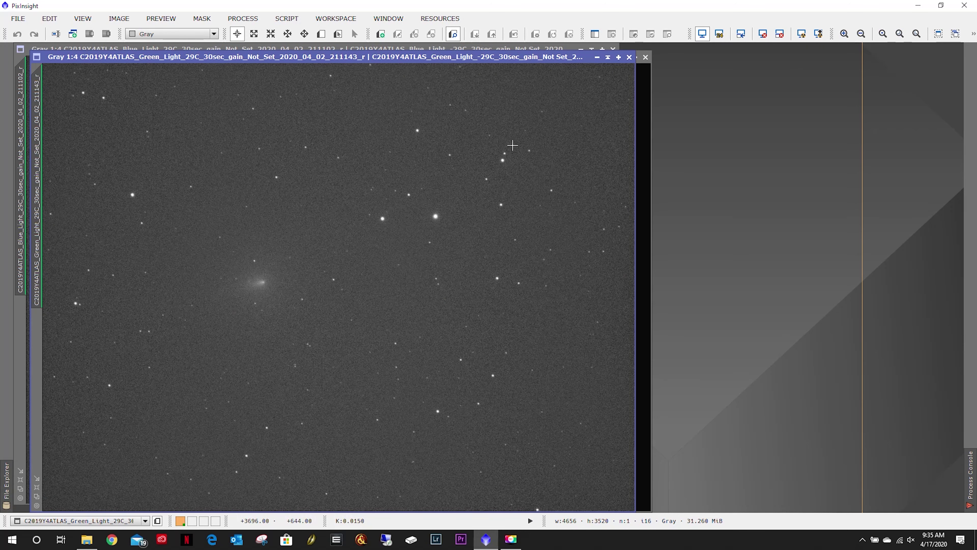
pyautogui.click(647, 239)
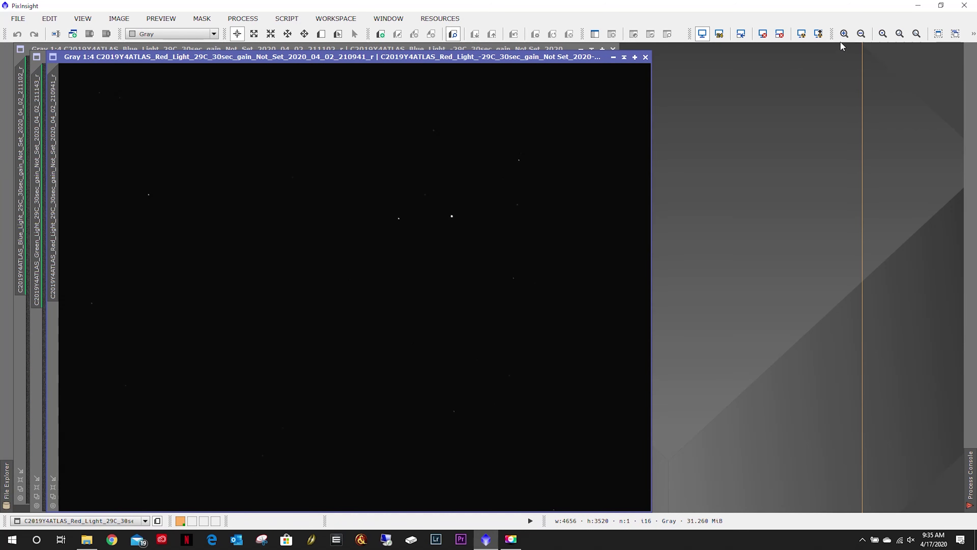
pyautogui.click(801, 34)
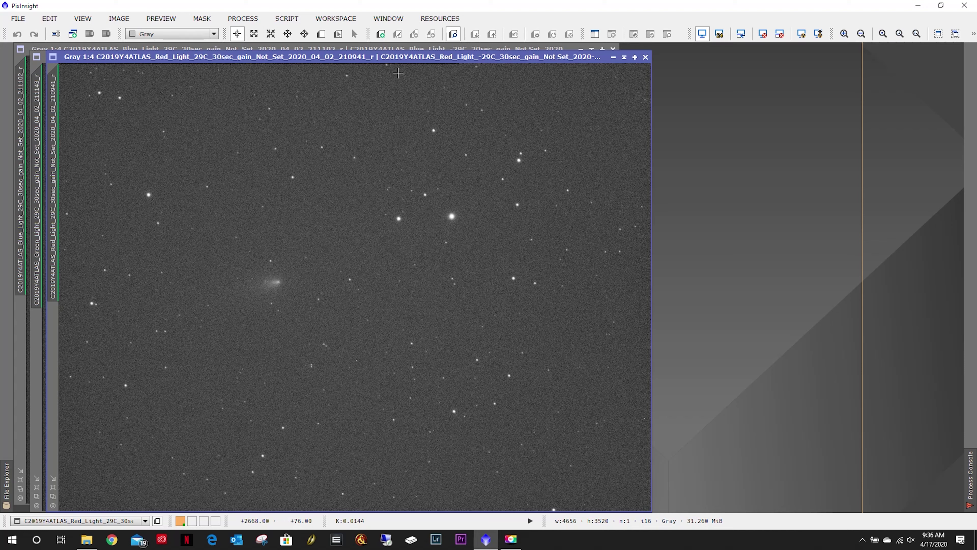
# - Open ChannelCombination and assign the registered red Light image to the R channel in RGB color space
pyautogui.click(246, 20)
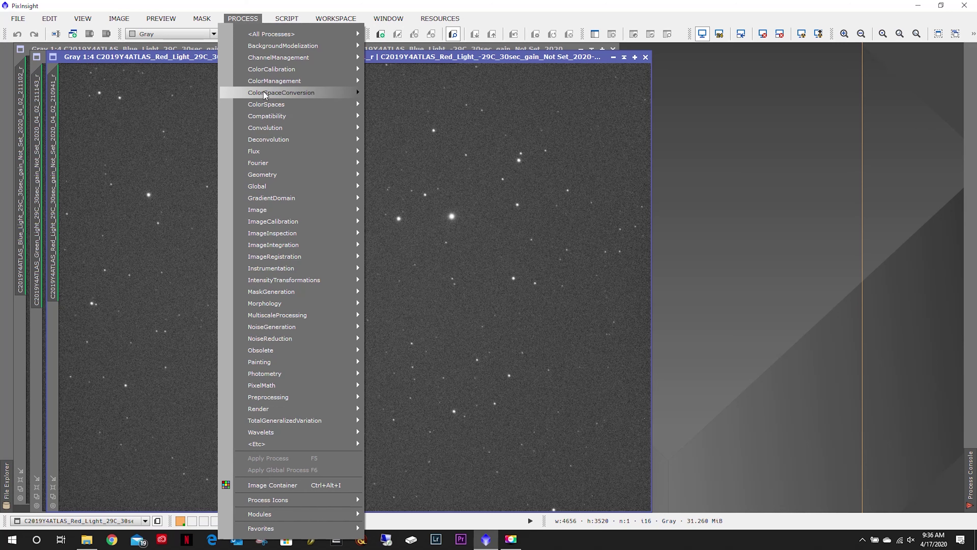
pyautogui.moveTo(293, 210)
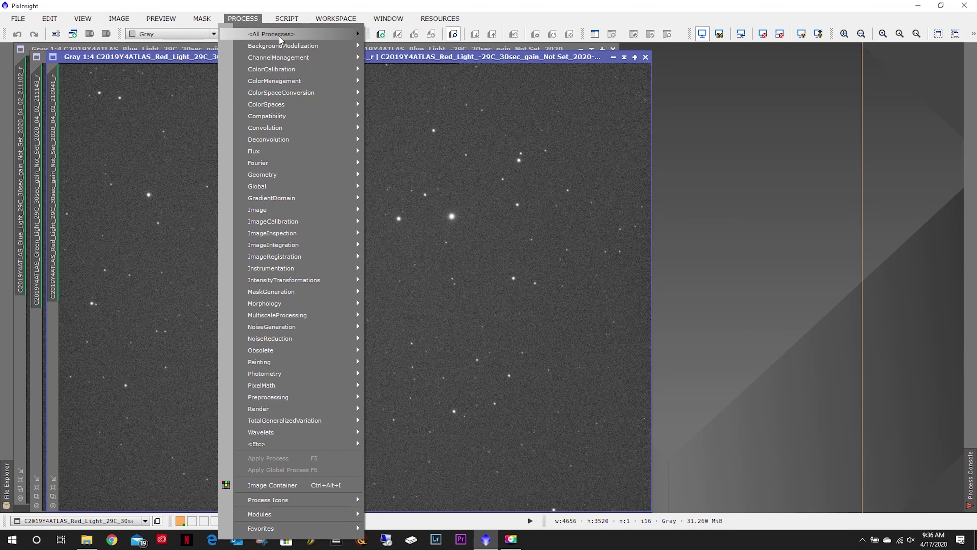
pyautogui.moveTo(280, 38)
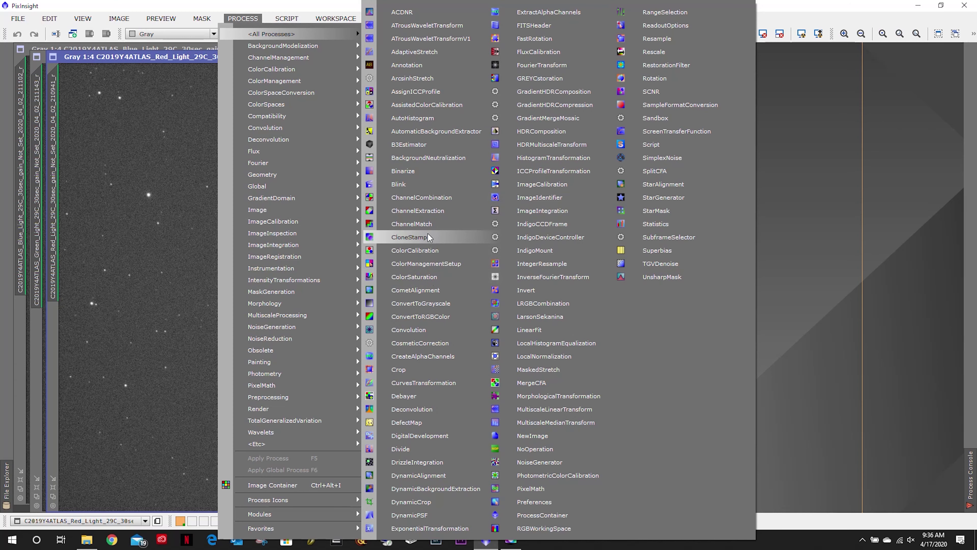
pyautogui.click(427, 198)
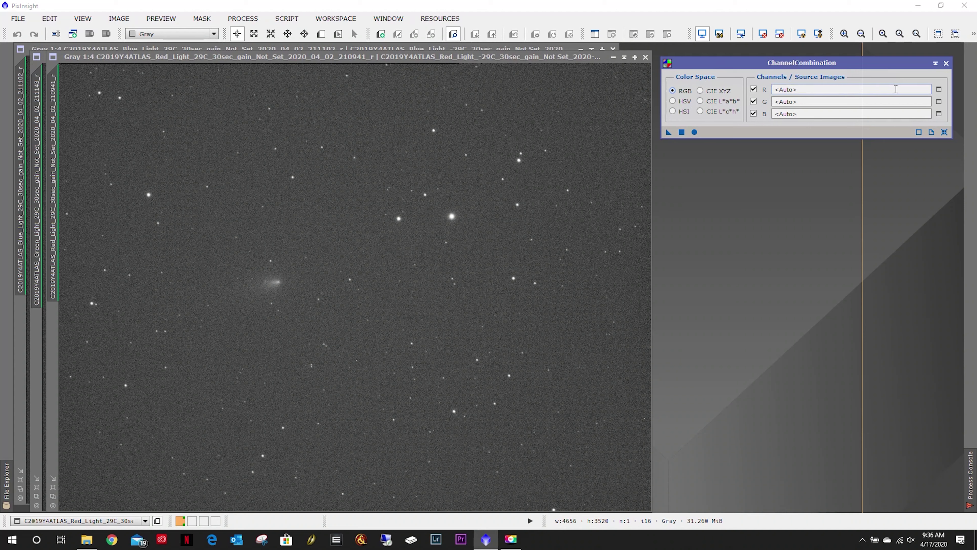
pyautogui.click(940, 89)
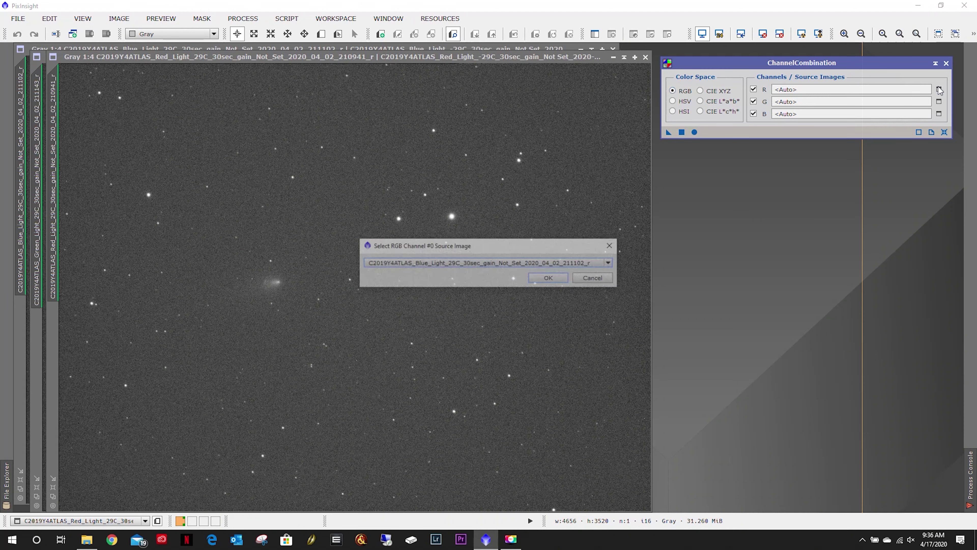
pyautogui.click(484, 265)
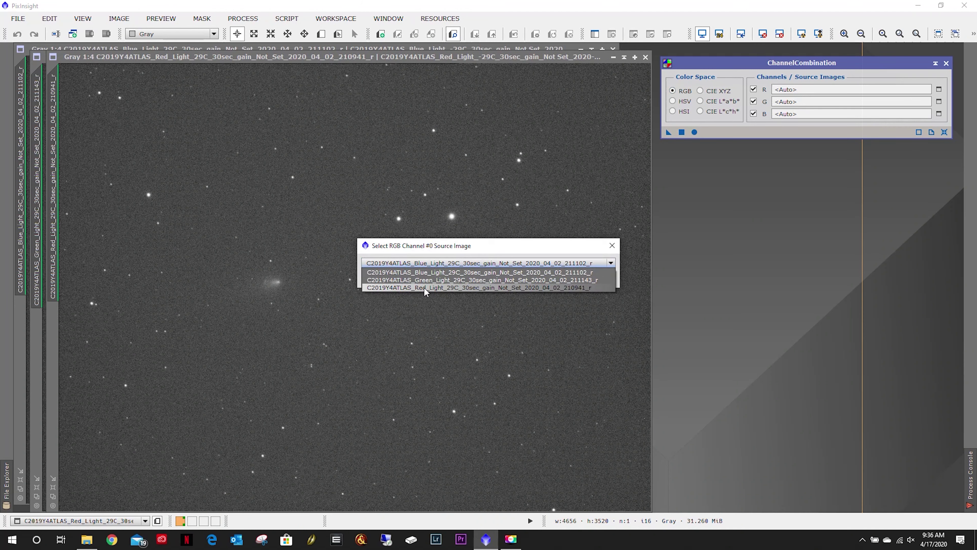
pyautogui.click(426, 290)
pyautogui.click(554, 278)
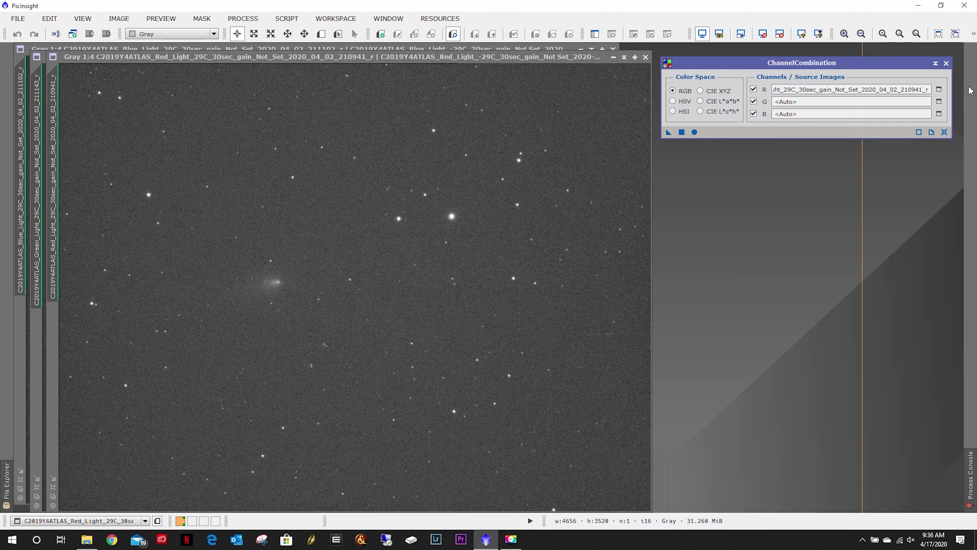
# - Assign the registered green Light image to the G channel and the registered blue Light image to B
pyautogui.click(940, 102)
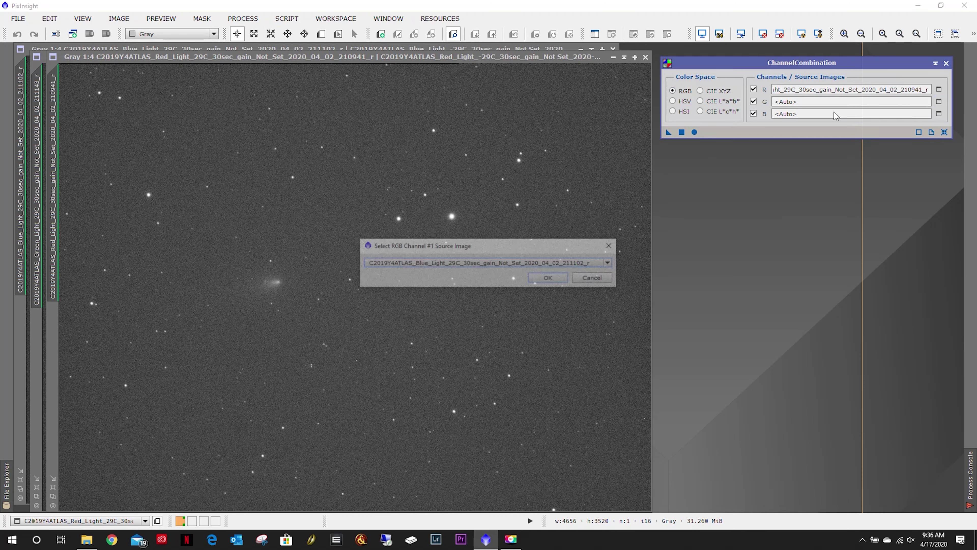
pyautogui.click(450, 263)
pyautogui.click(428, 284)
pyautogui.click(554, 278)
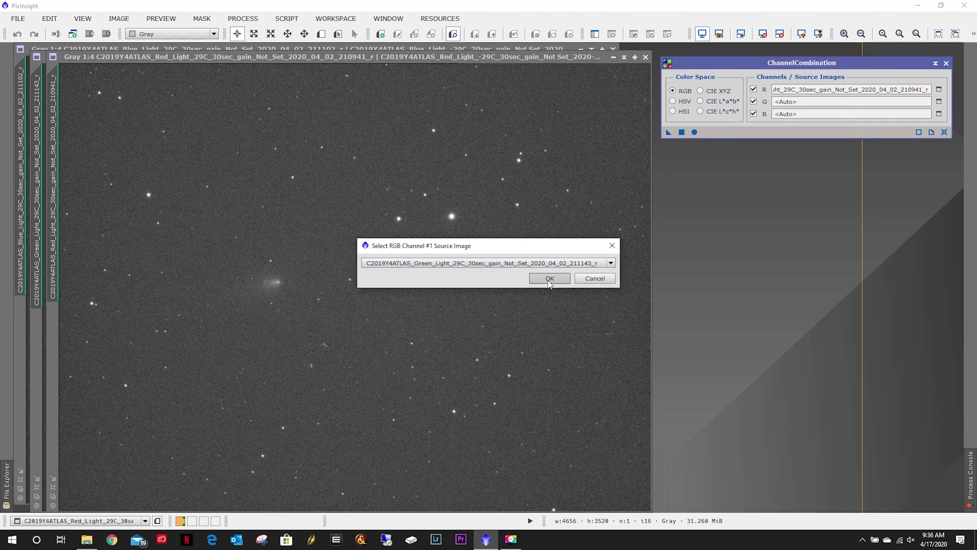
pyautogui.click(940, 114)
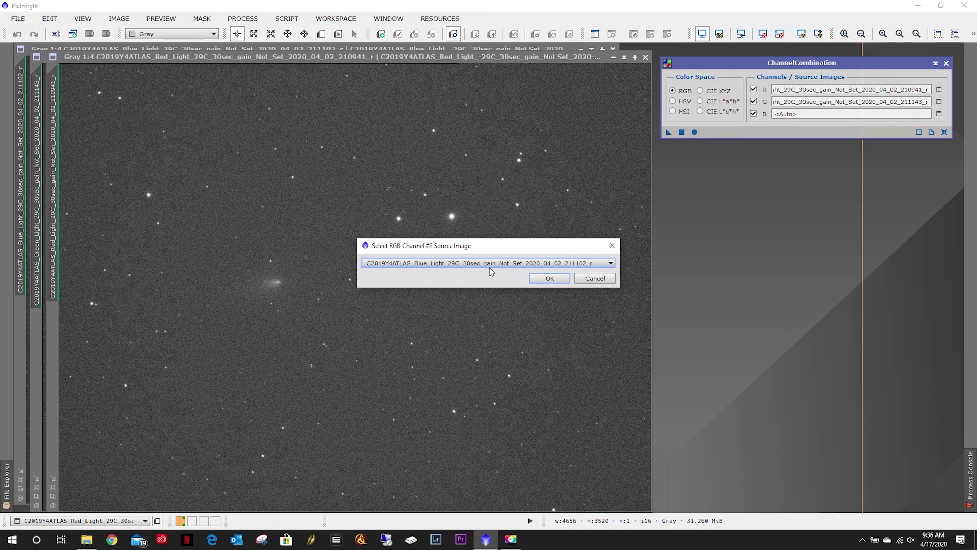
pyautogui.click(550, 278)
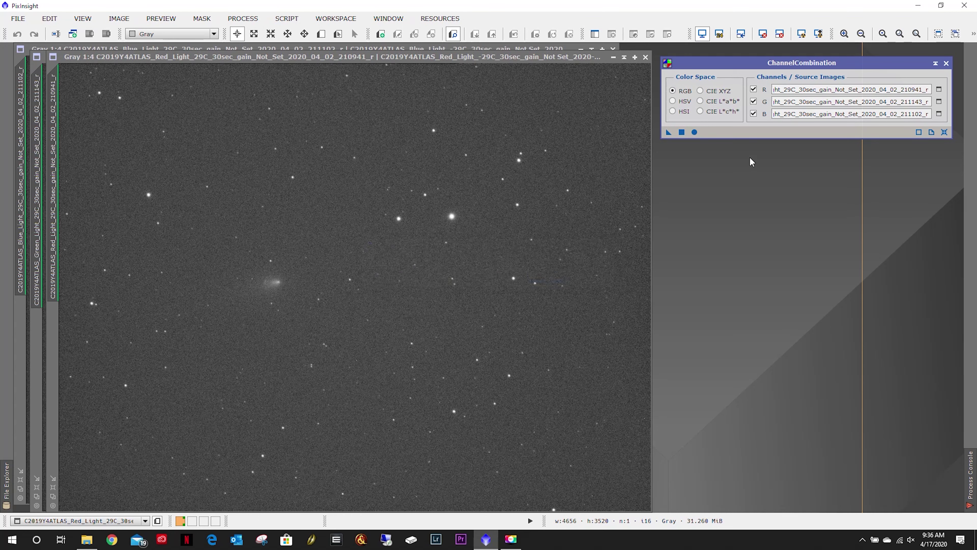
# - Run ChannelCombination globally, close it, and display the combined RGB image at 1:4 with an automatic screen stretch
pyautogui.click(695, 132)
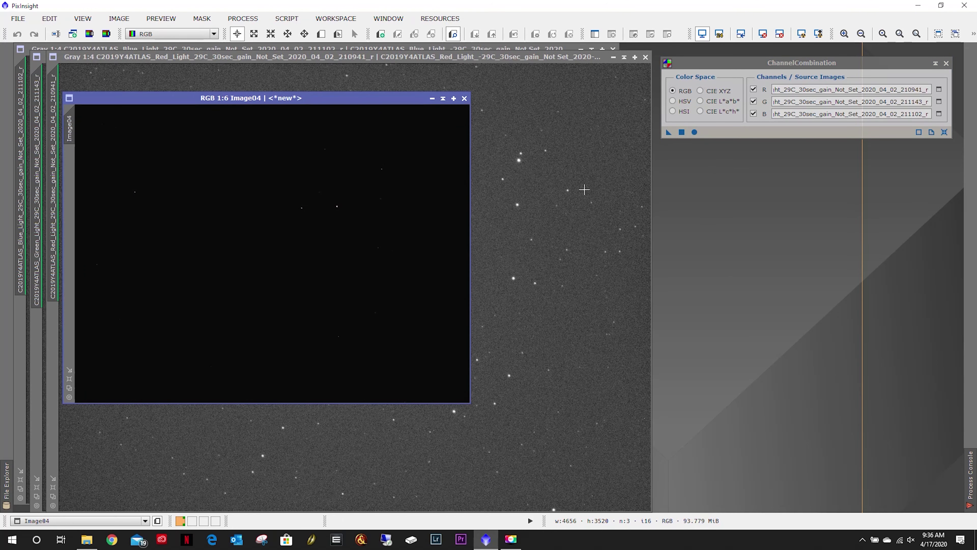
pyautogui.click(946, 64)
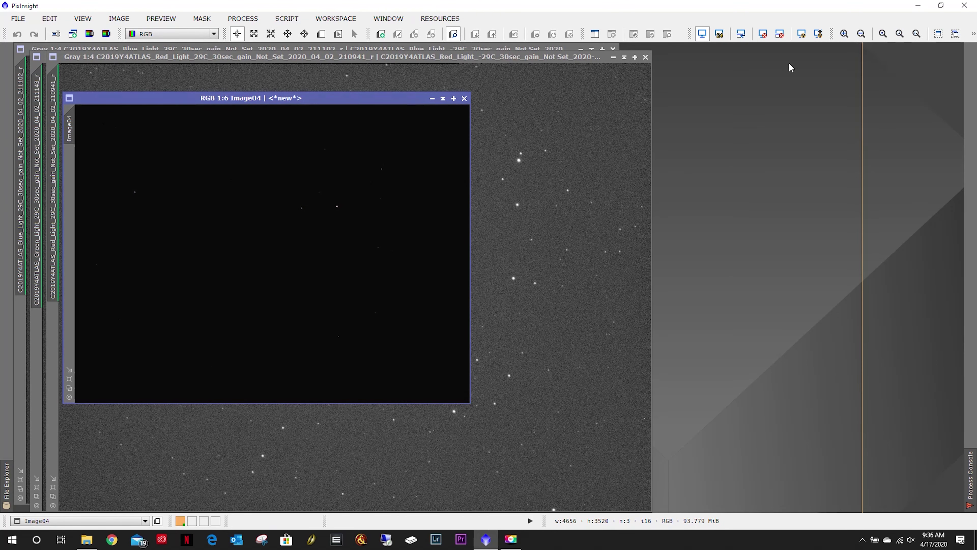
pyautogui.click(802, 33)
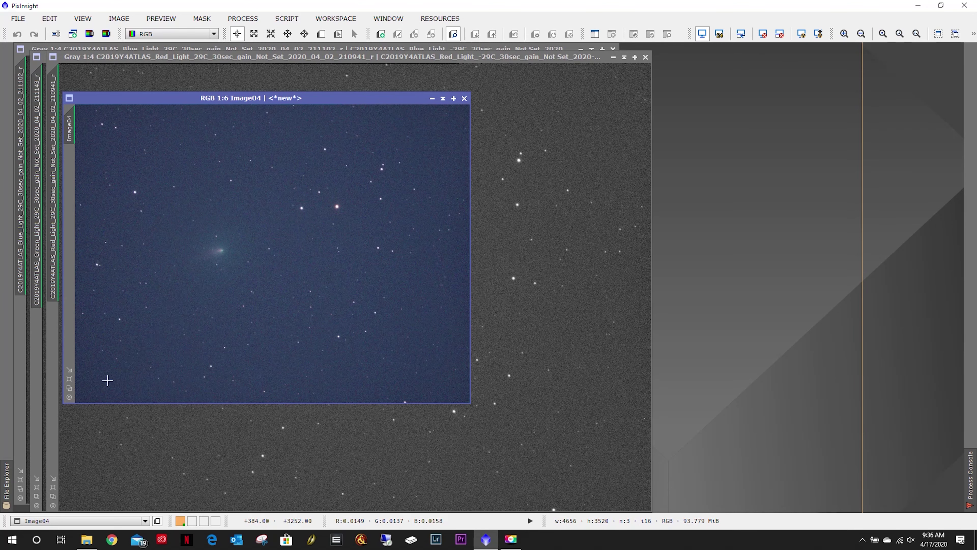
pyautogui.click(70, 379)
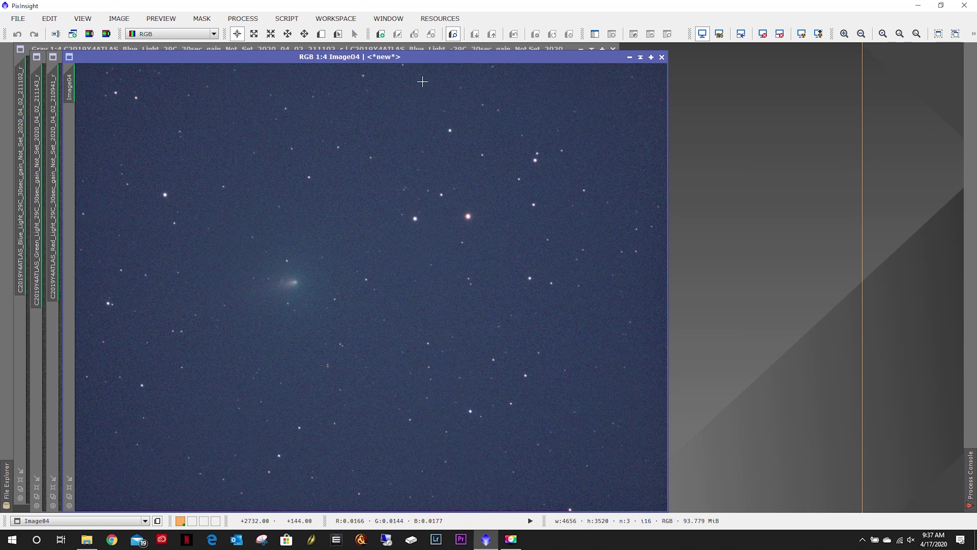
# - Open AutomaticBackgroundExtractor and set its target image correction to Subtraction with Discard background model enabled
pyautogui.click(242, 19)
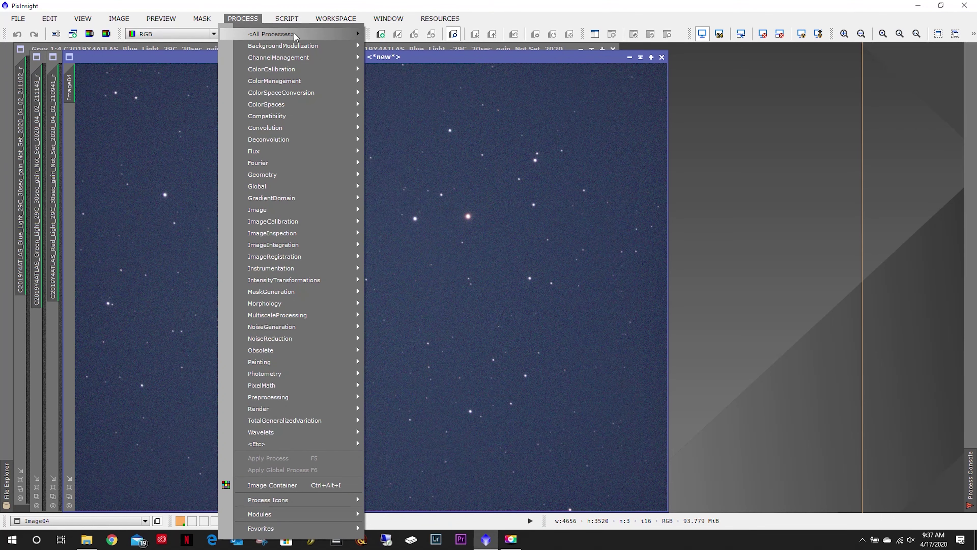
pyautogui.moveTo(270, 34)
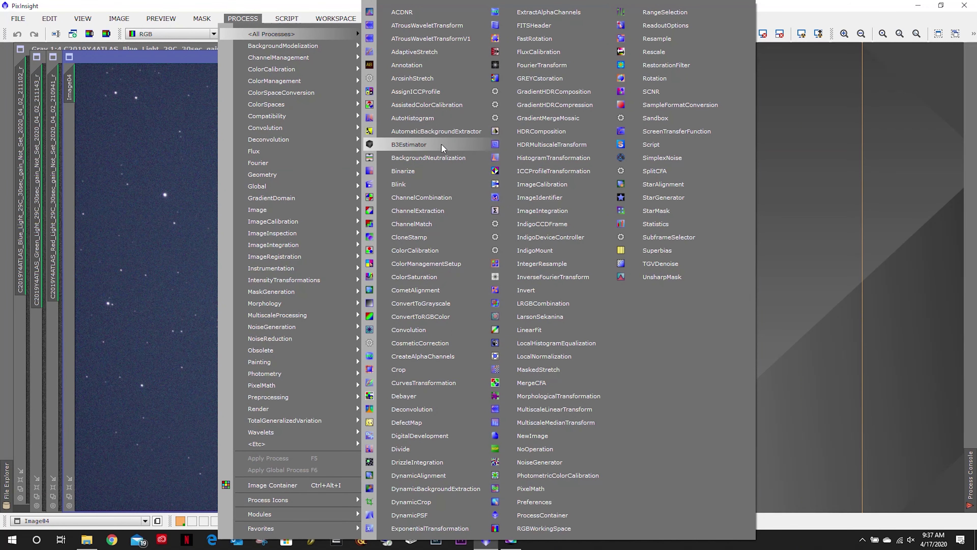
pyautogui.click(442, 133)
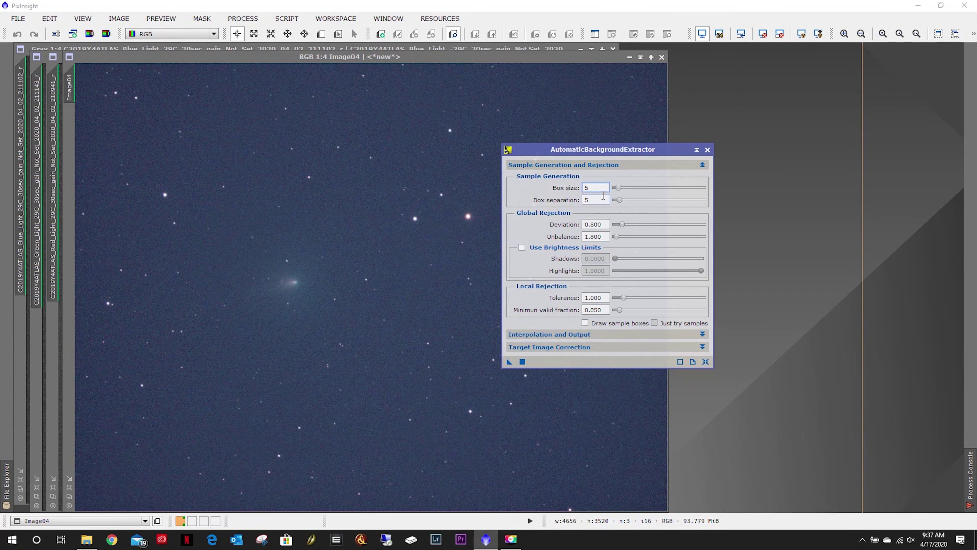
pyautogui.click(564, 347)
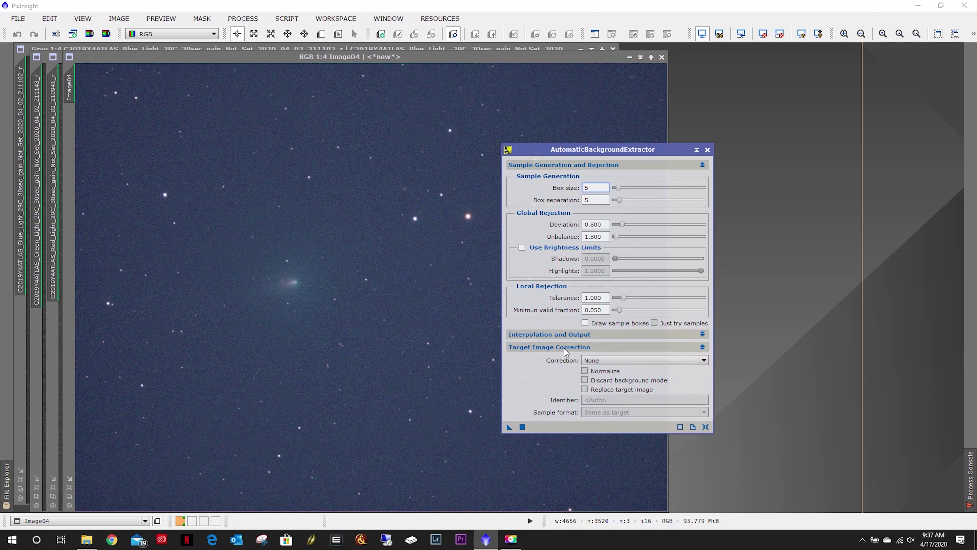
pyautogui.click(591, 359)
pyautogui.click(601, 378)
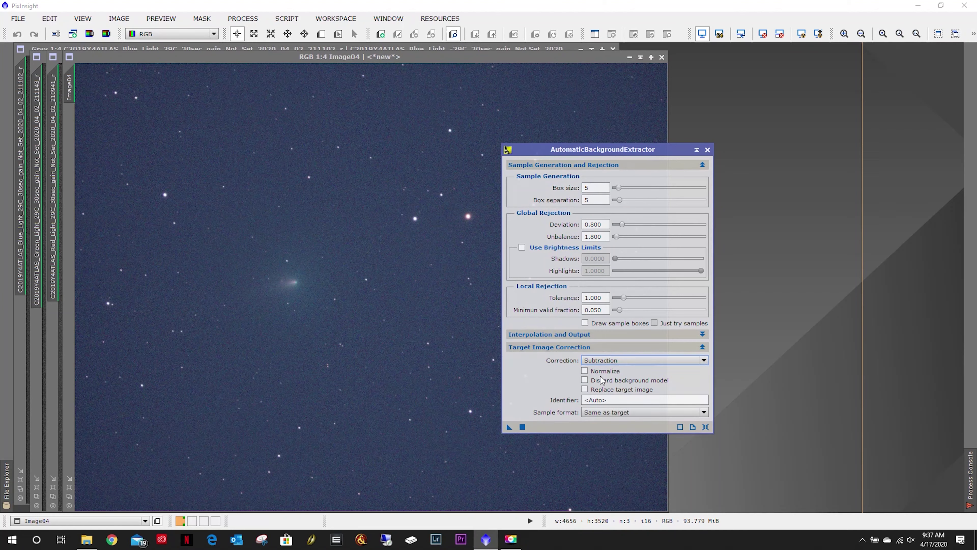
pyautogui.click(586, 380)
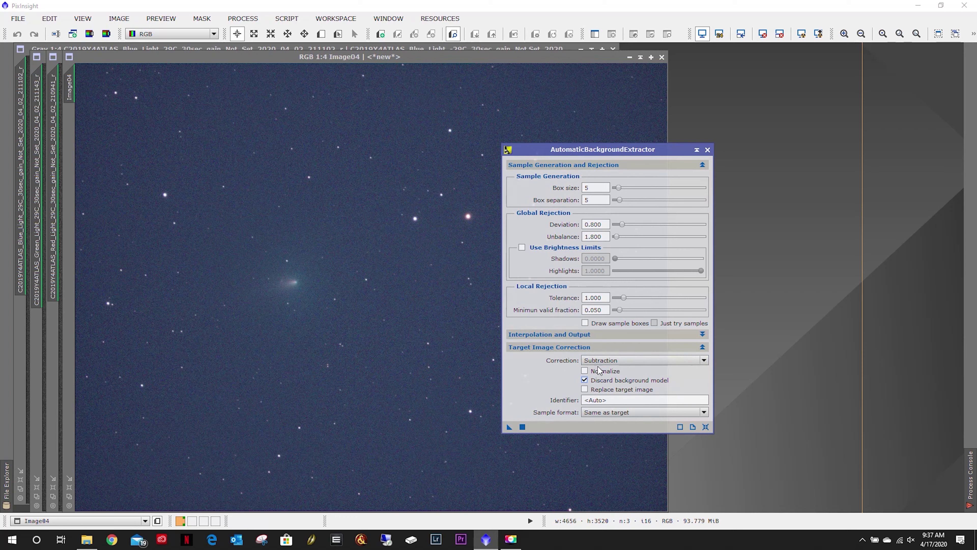
# - Apply AutomaticBackgroundExtractor to Image04 and display the corrected image at 1:4 with an automatic screen stretch
pyautogui.rightClick(701, 124)
pyautogui.moveTo(591, 150); pyautogui.dragTo(734, 74)
pyautogui.click(668, 123)
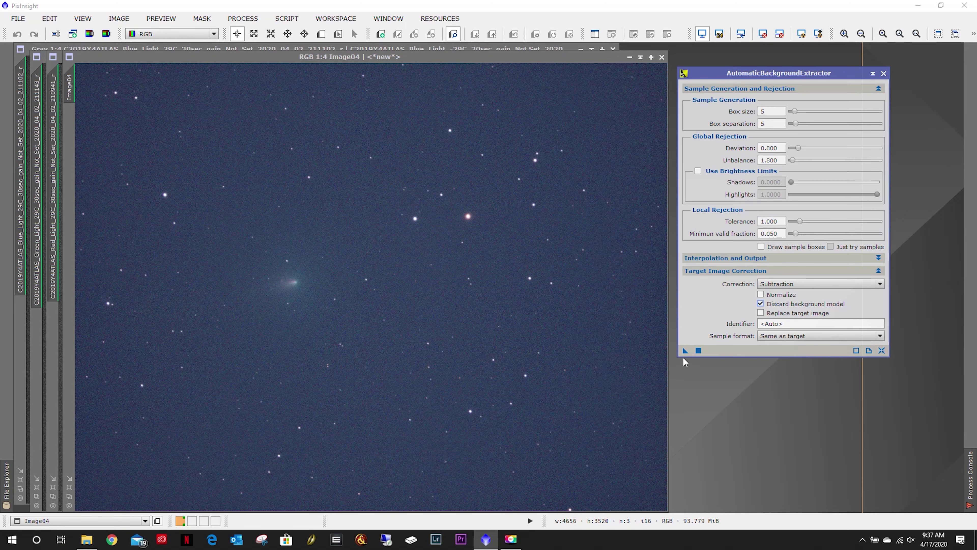
pyautogui.moveTo(685, 350); pyautogui.dragTo(404, 289)
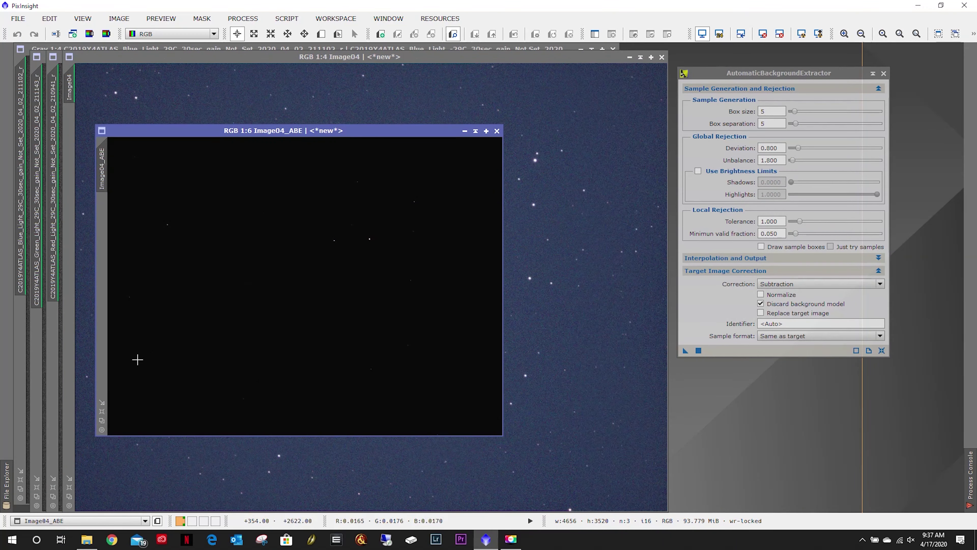
pyautogui.click(102, 412)
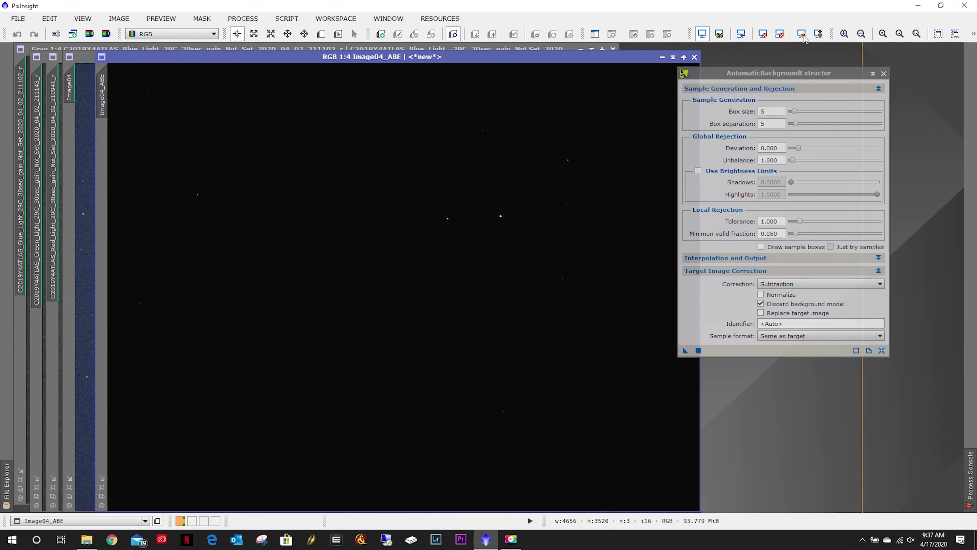
pyautogui.click(802, 34)
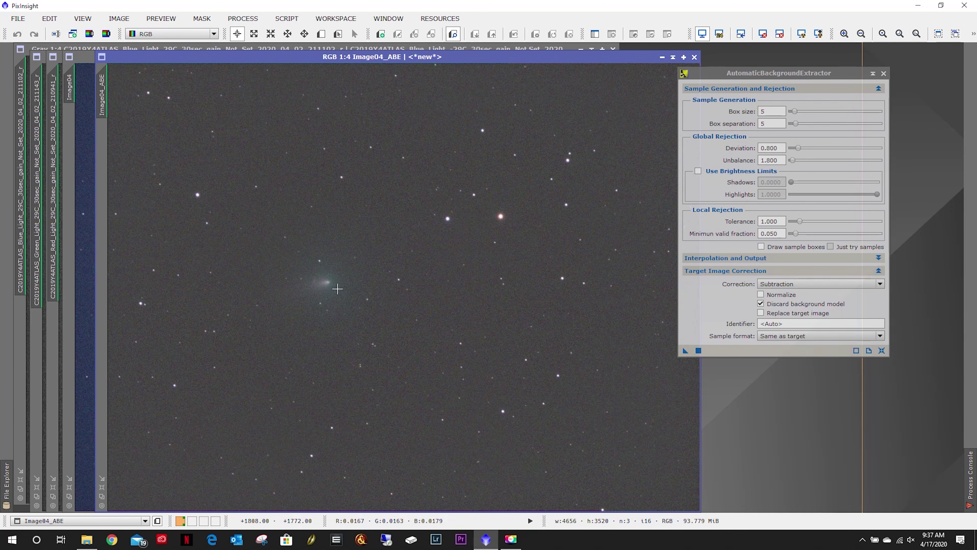
# - Examine the comet in the background-corrected image at 1:1 and in full view, and close AutomaticBackgroundExtractor
pyautogui.scroll(-1, 315, 283)
pyautogui.scroll(5, 314, 287)
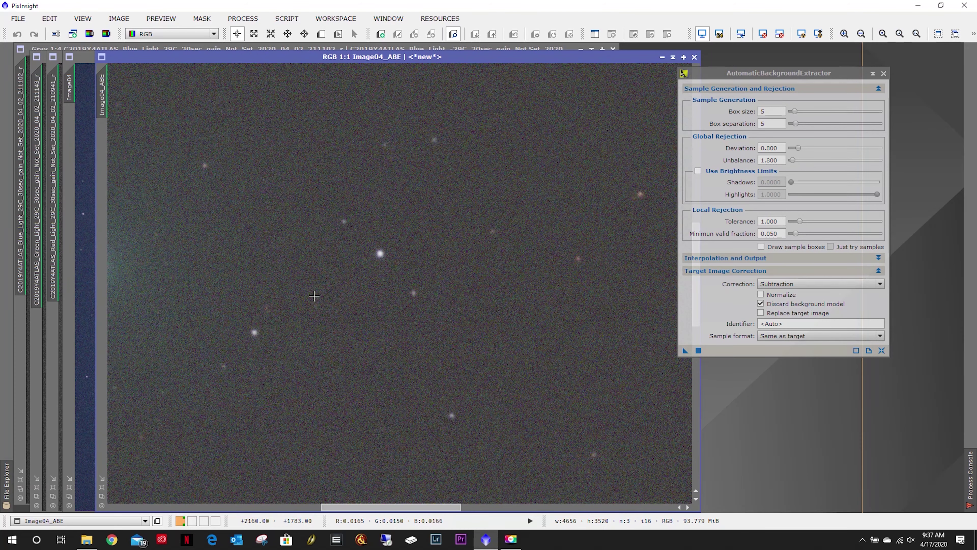
pyautogui.moveTo(395, 508); pyautogui.dragTo(298, 507)
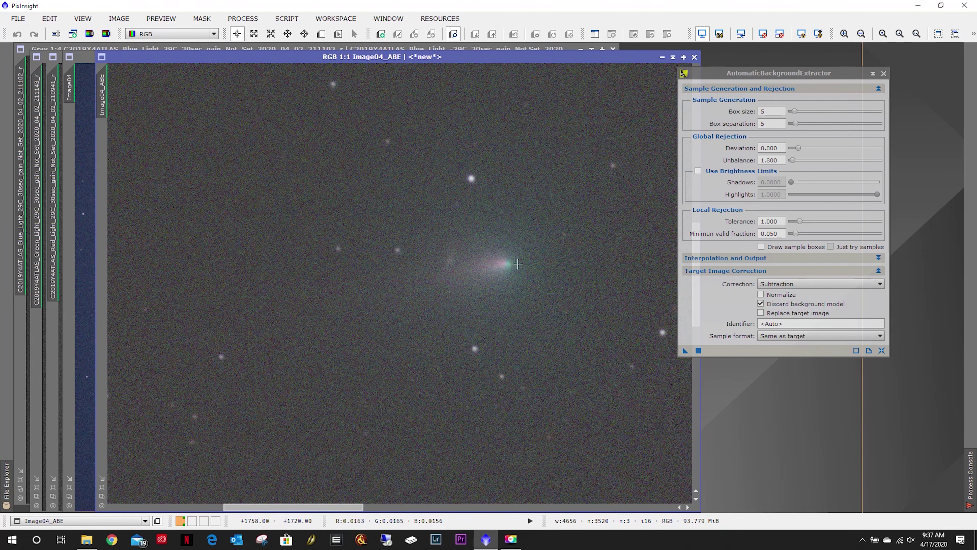
pyautogui.scroll(-4, 490, 274)
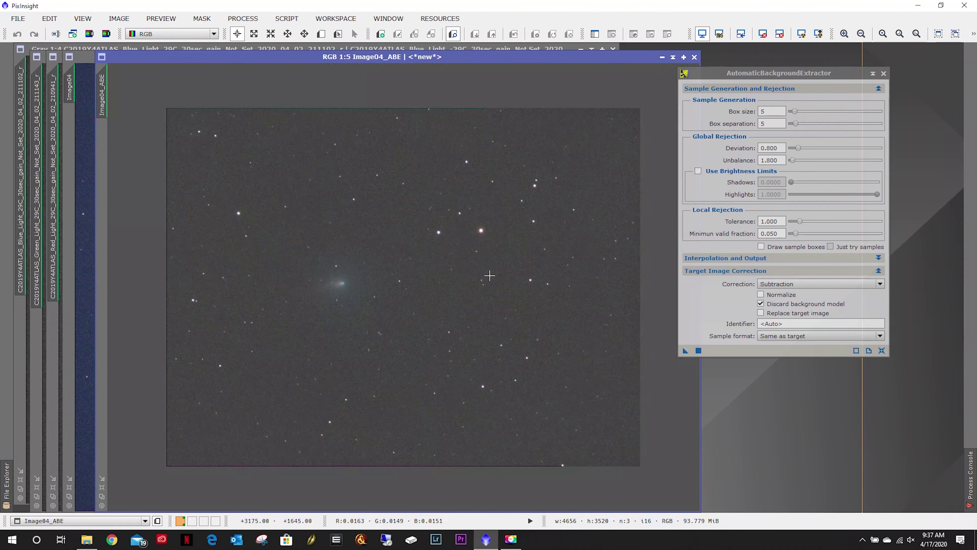
pyautogui.scroll(4, 368, 279)
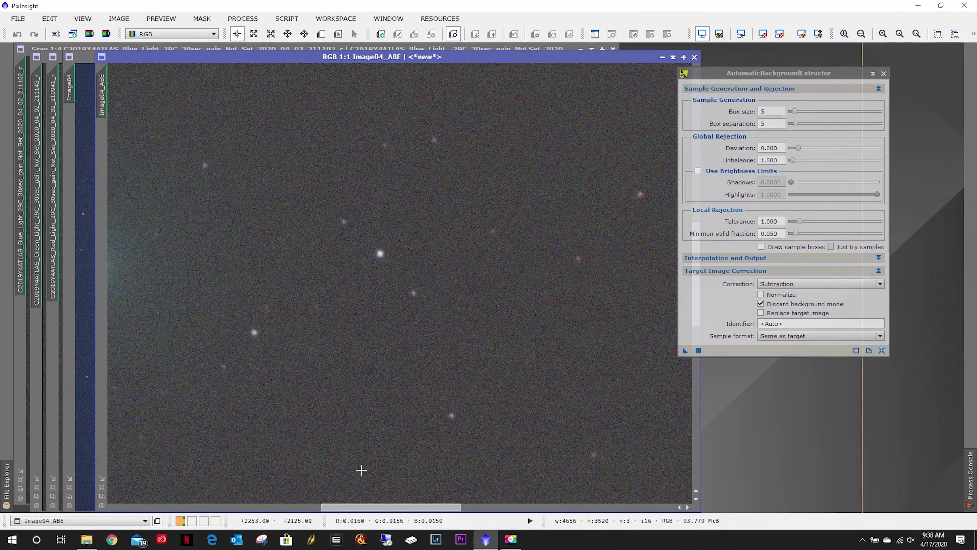
pyautogui.moveTo(391, 507); pyautogui.dragTo(312, 508)
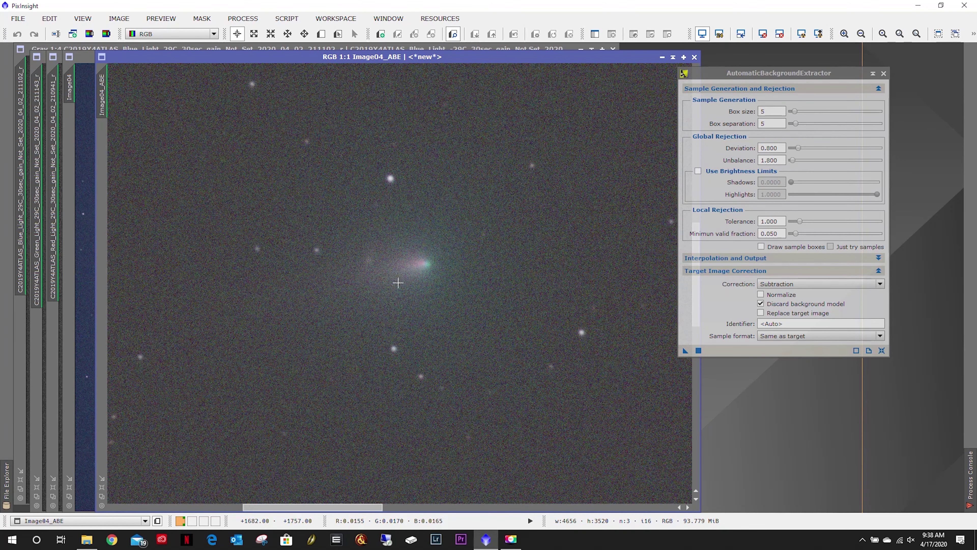
pyautogui.scroll(-4, 397, 283)
pyautogui.scroll(1, 533, 136)
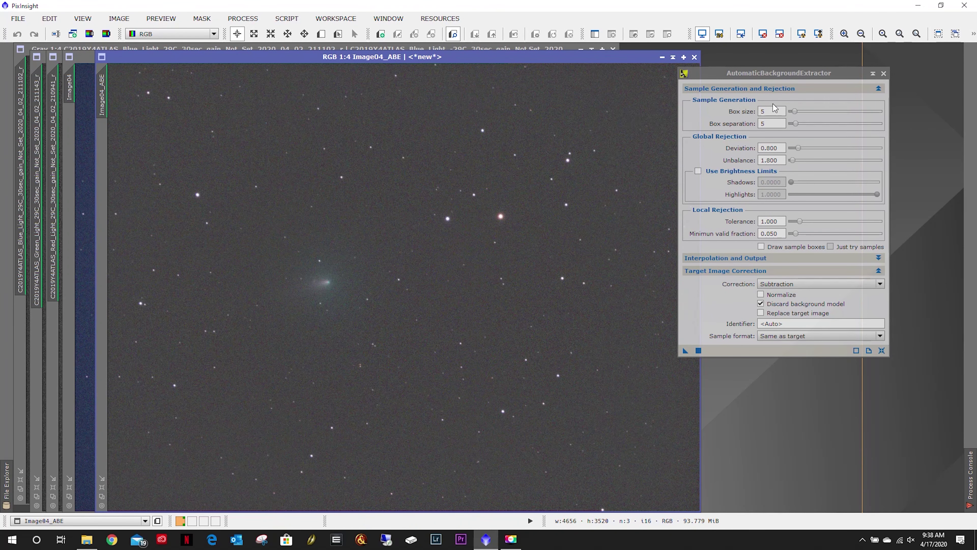
pyautogui.click(884, 73)
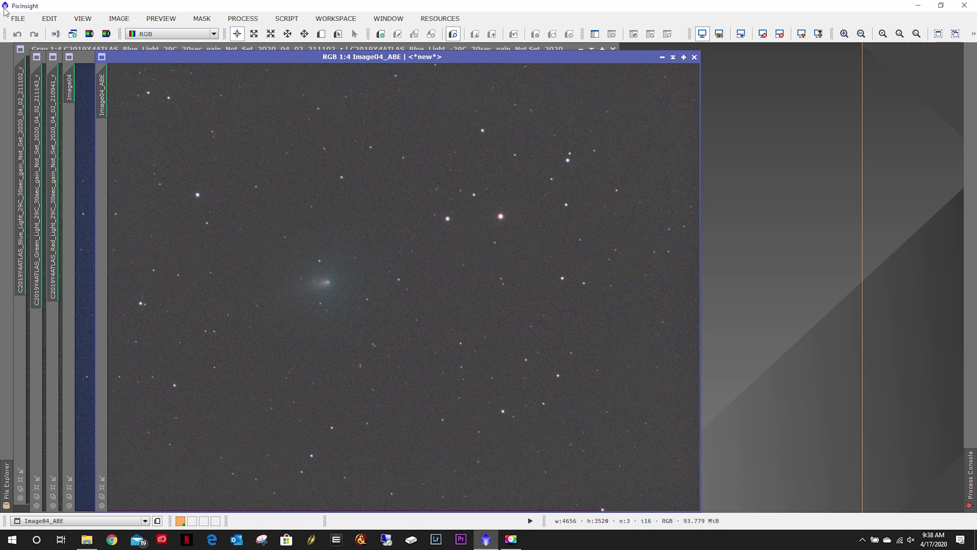
# - Save the background-corrected image in the Frame1 folder as a PNG file named Frame_01
pyautogui.click(18, 19)
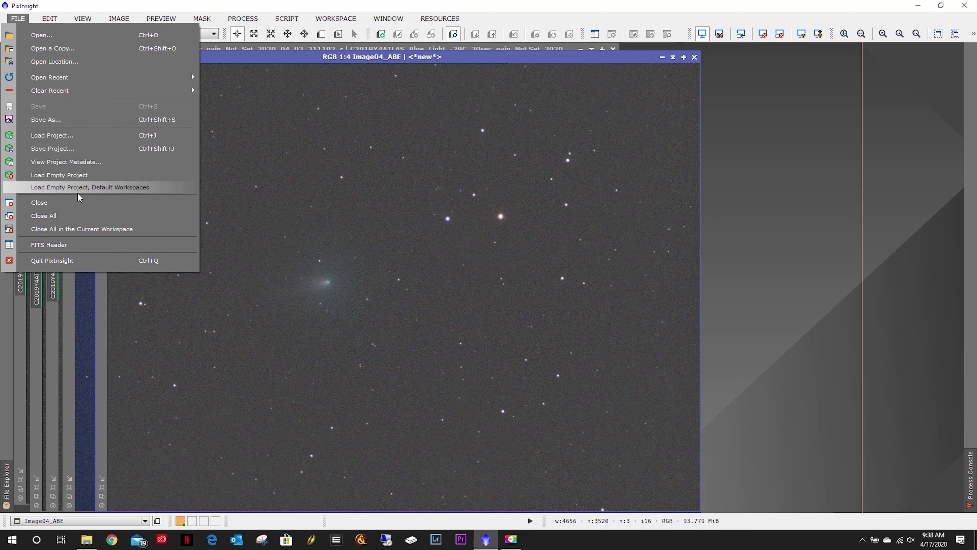
pyautogui.click(64, 120)
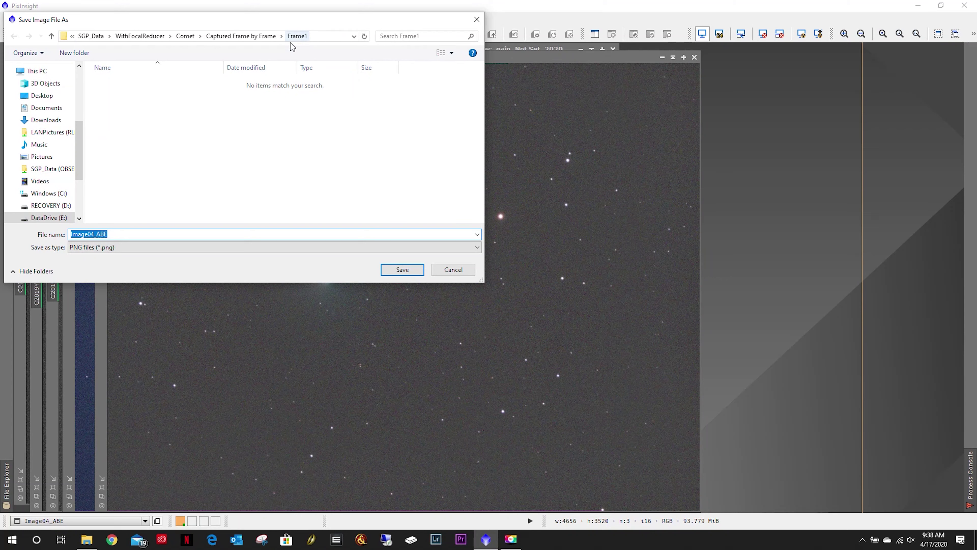
pyautogui.click(125, 236)
pyautogui.moveTo(110, 235); pyautogui.dragTo(51, 243)
pyautogui.write('F')
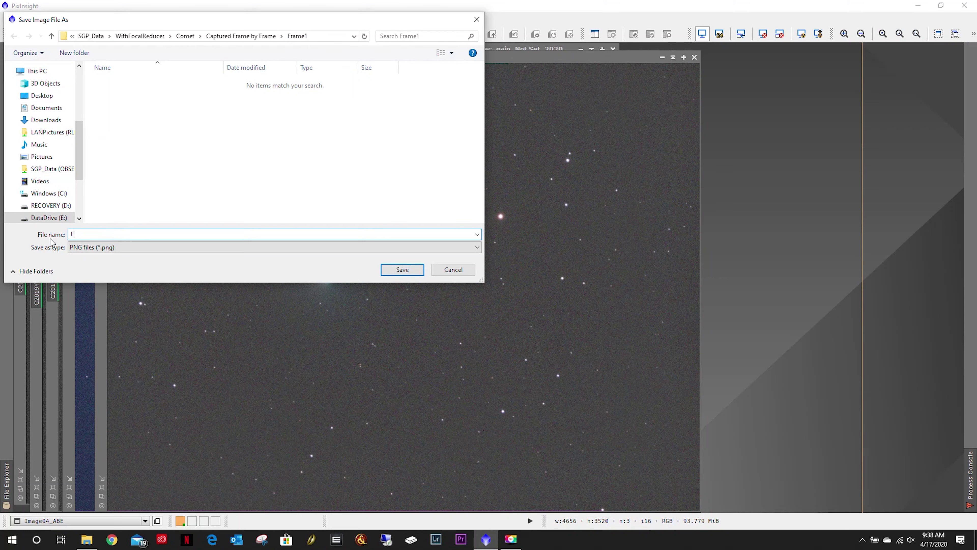
pyautogui.write('rame_00')
pyautogui.press('BackSpace')
pyautogui.write('1')
pyautogui.click(136, 247)
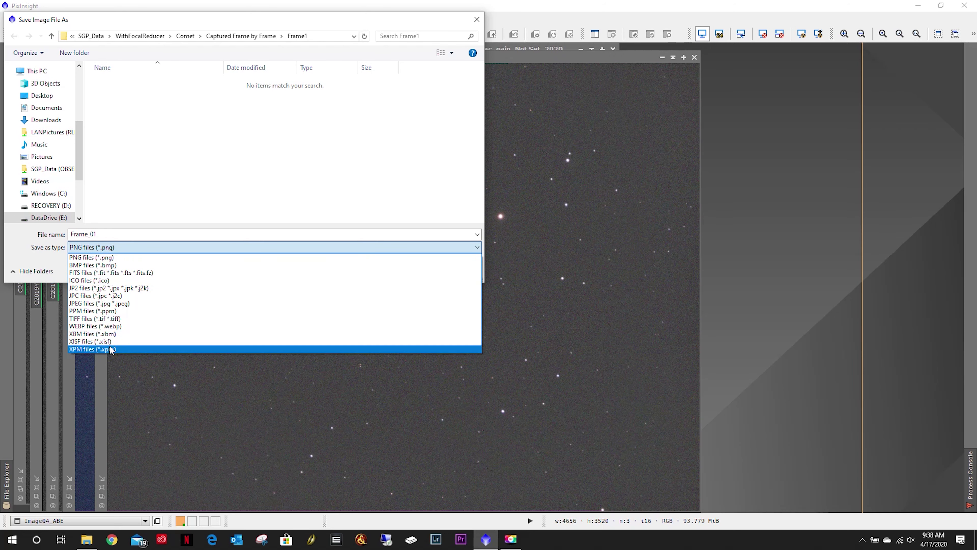
pyautogui.click(109, 258)
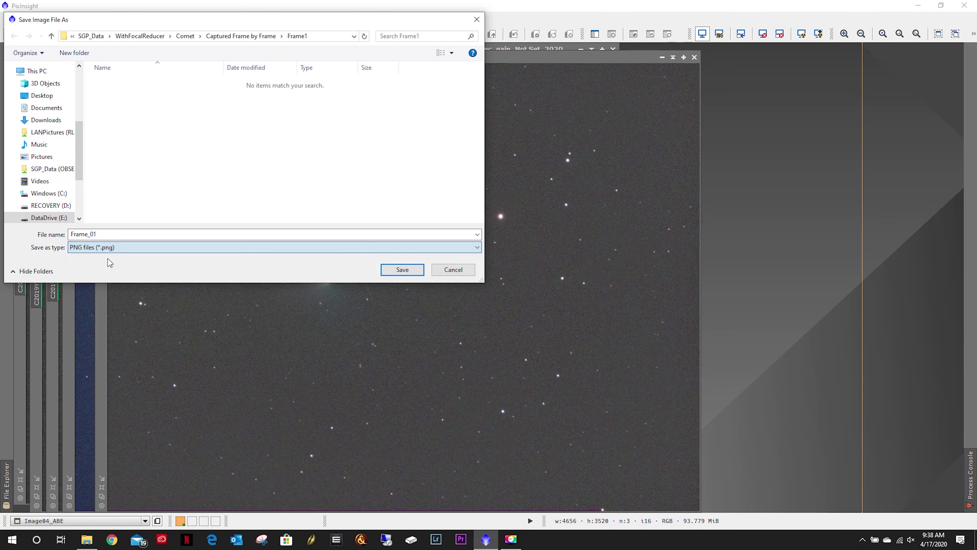
pyautogui.click(93, 233)
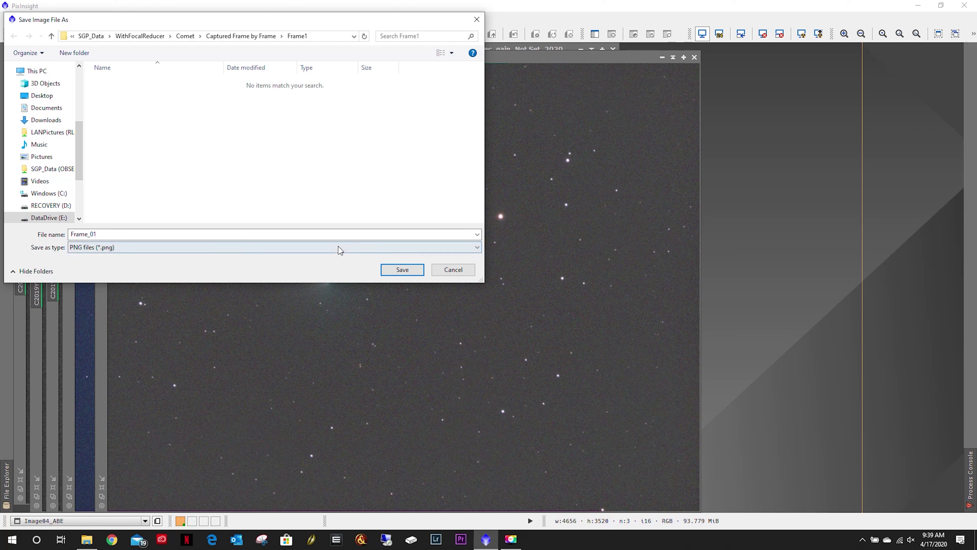
pyautogui.click(398, 273)
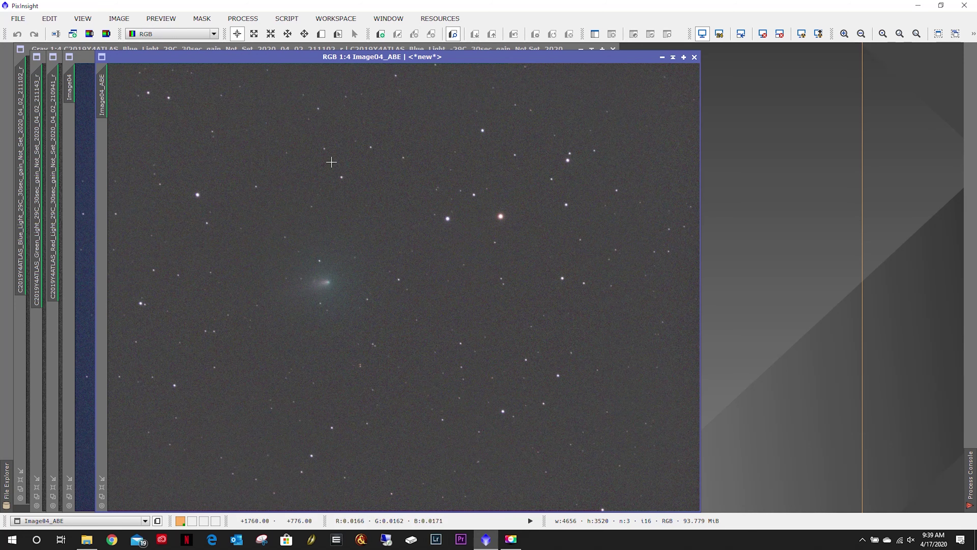
# - Switch to Lightroom Classic, preview the saved Frame_01.png from the Frame1 import source, cancel the import and return to PixInsight
pyautogui.click(436, 540)
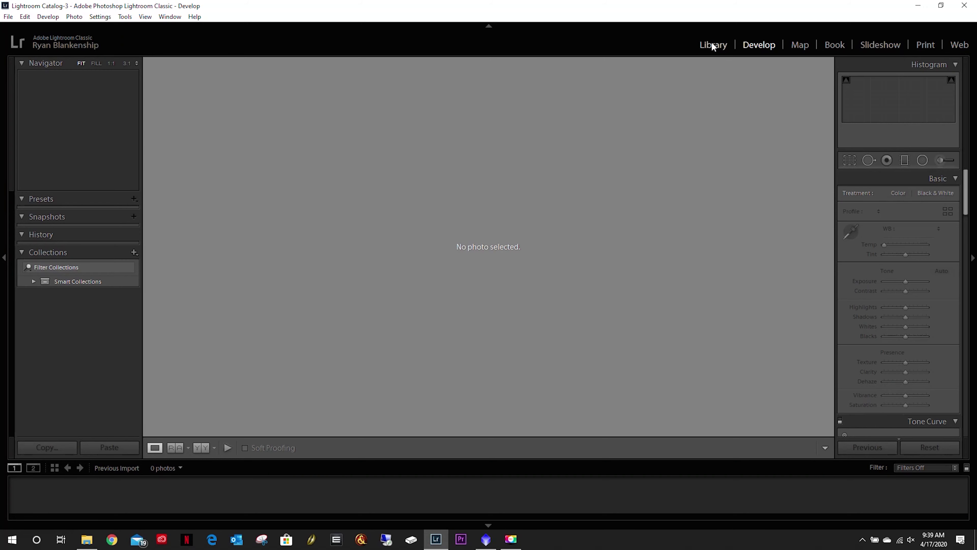
pyautogui.click(713, 45)
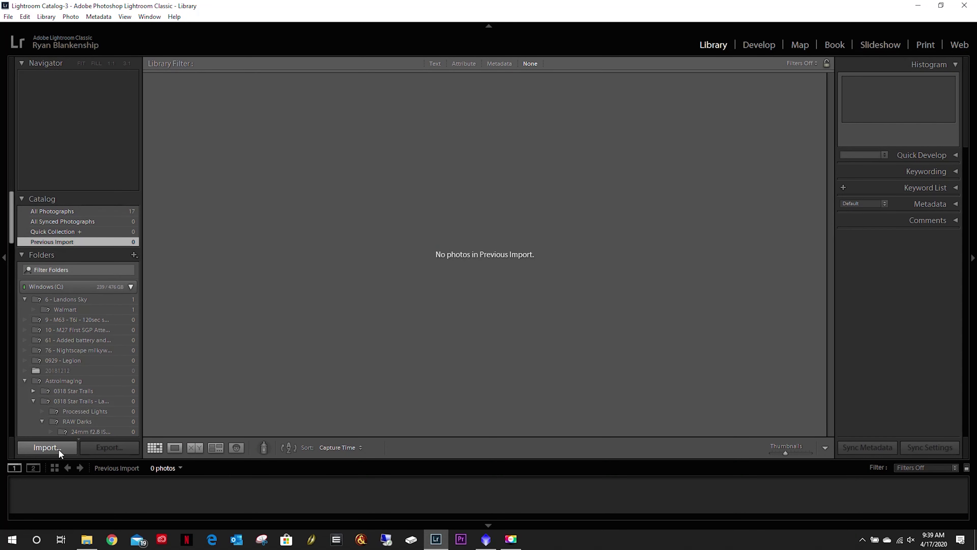
pyautogui.click(34, 447)
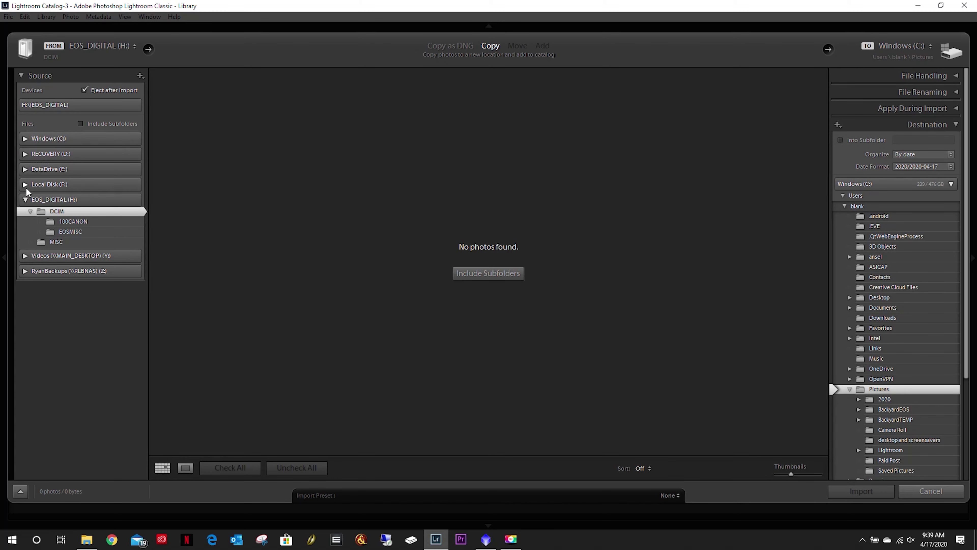
pyautogui.click(25, 169)
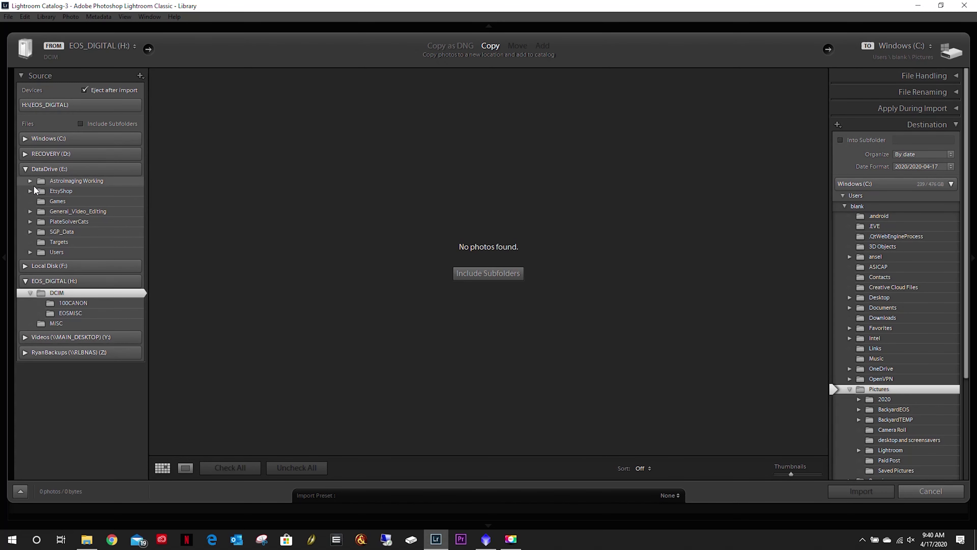
pyautogui.click(30, 232)
pyautogui.click(39, 252)
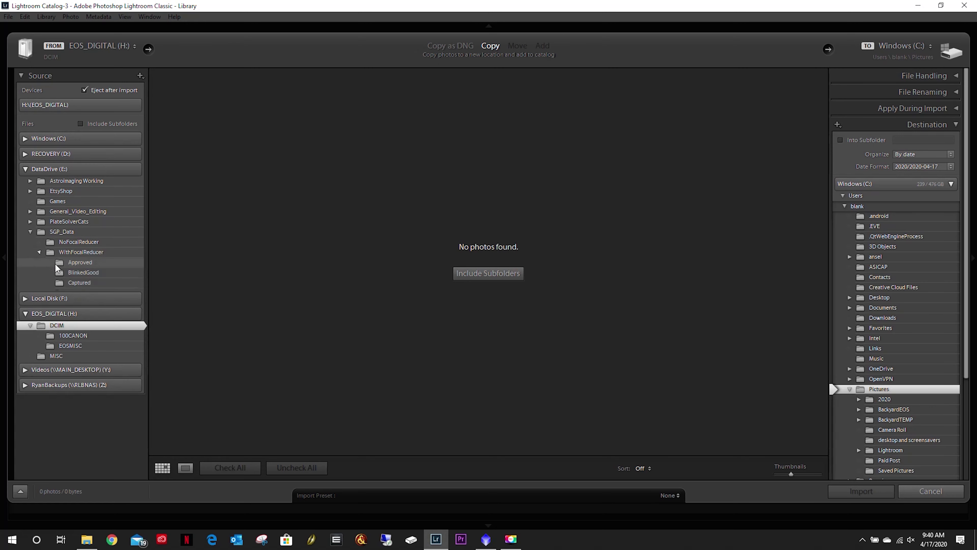
pyautogui.click(49, 292)
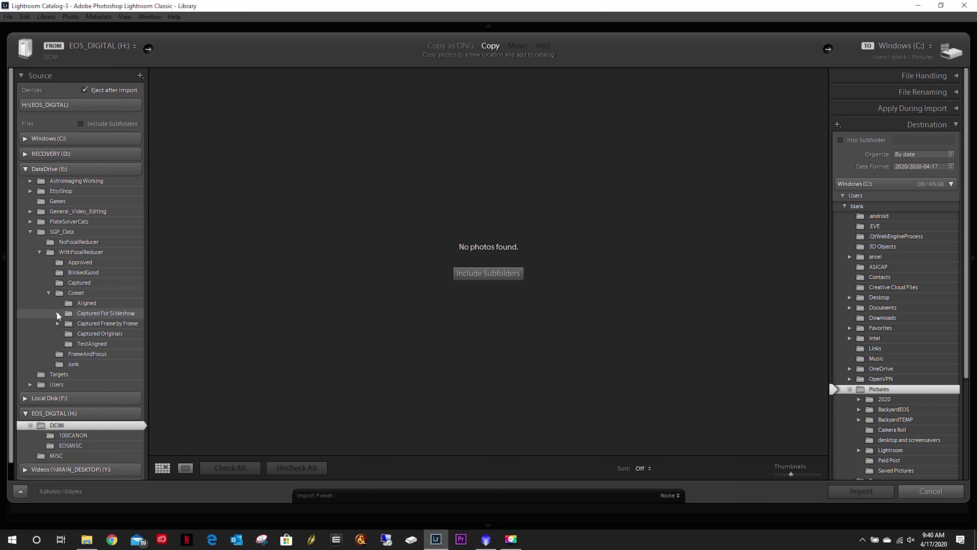
pyautogui.click(56, 323)
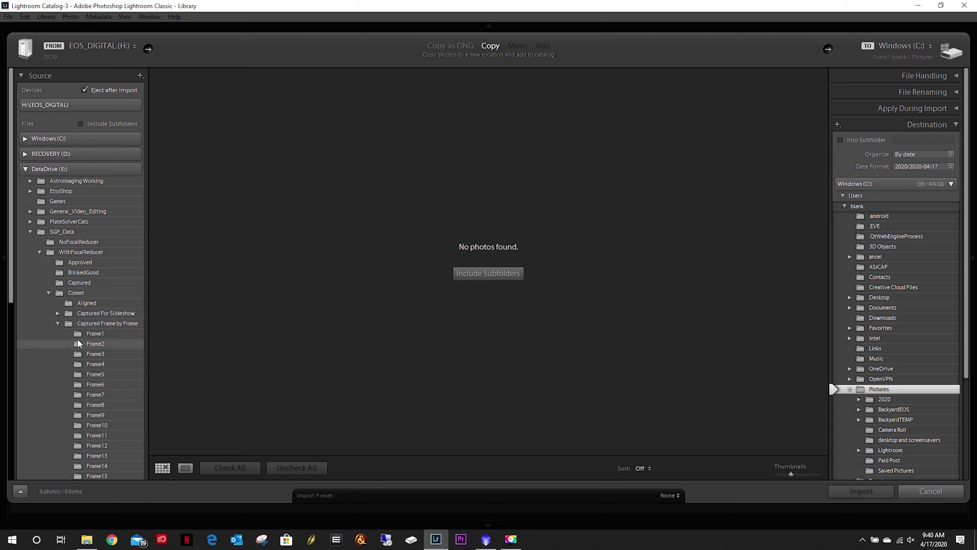
pyautogui.click(90, 332)
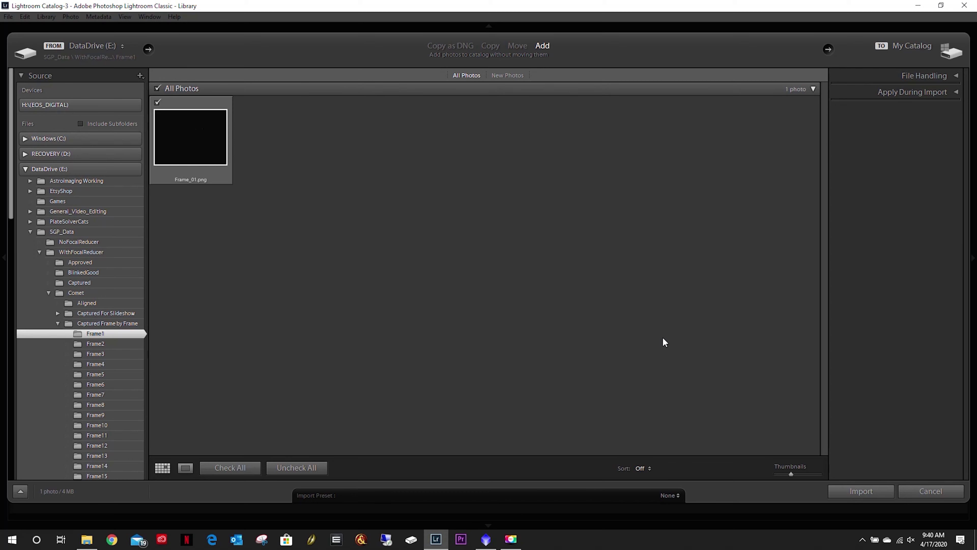
pyautogui.click(932, 490)
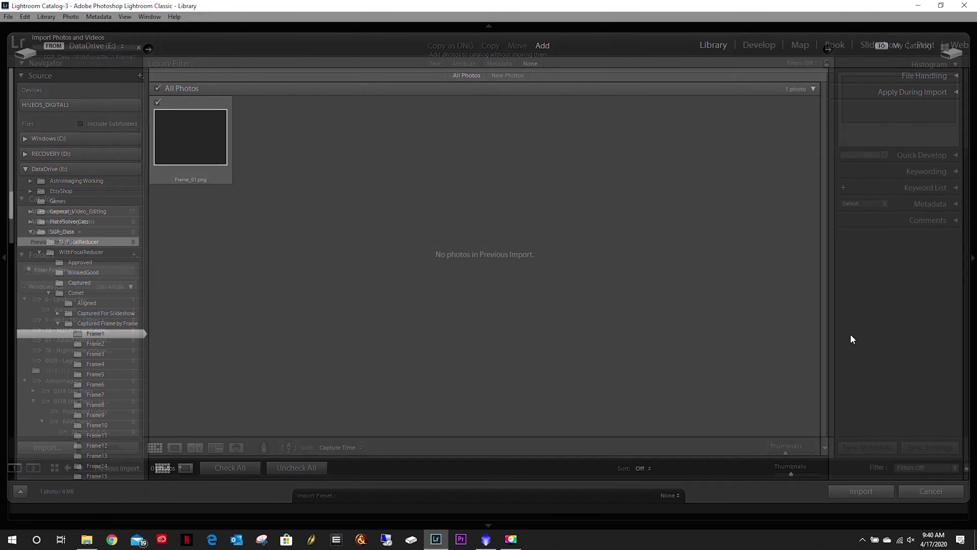
pyautogui.click(760, 45)
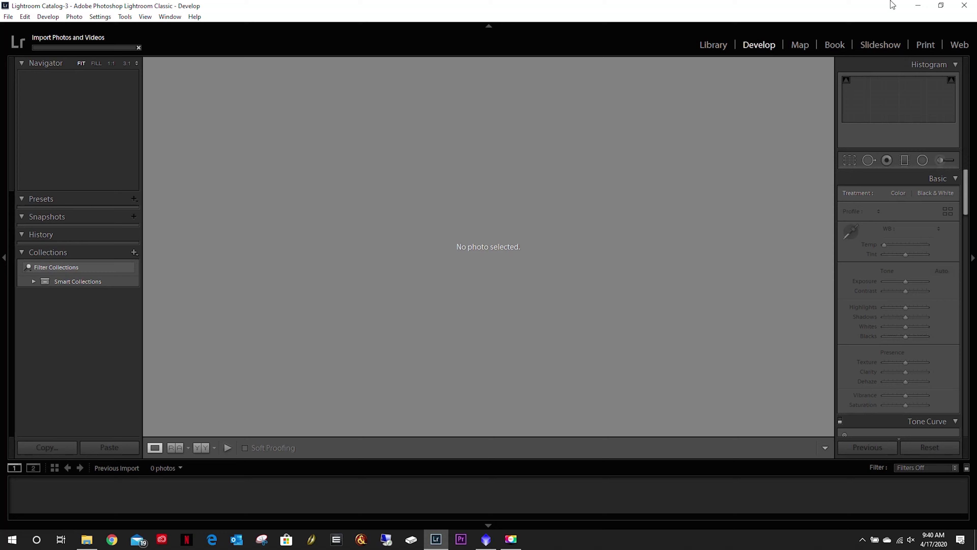
pyautogui.click(918, 6)
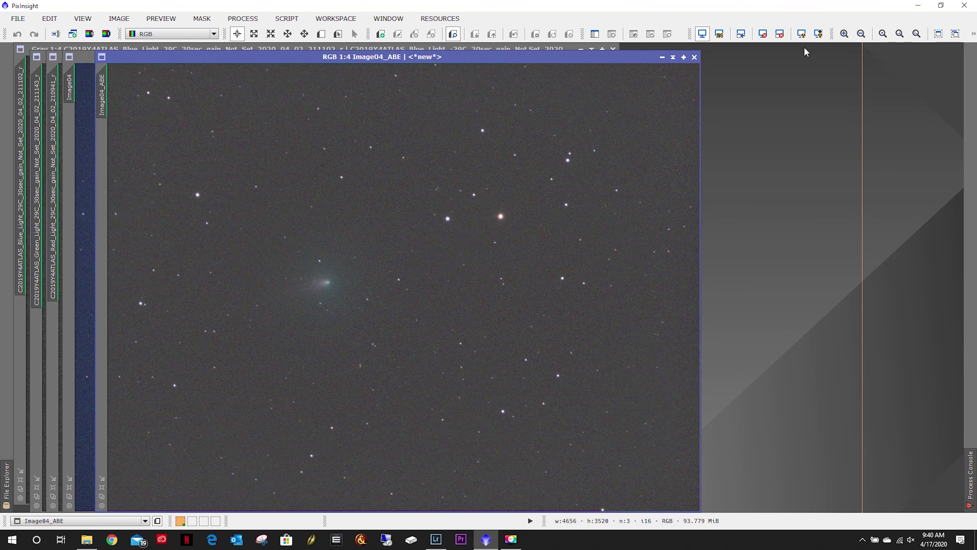
# - Remove the screen stretch from Image04_ABE and open ArcsinhStretch with a real-time preview
pyautogui.click(763, 34)
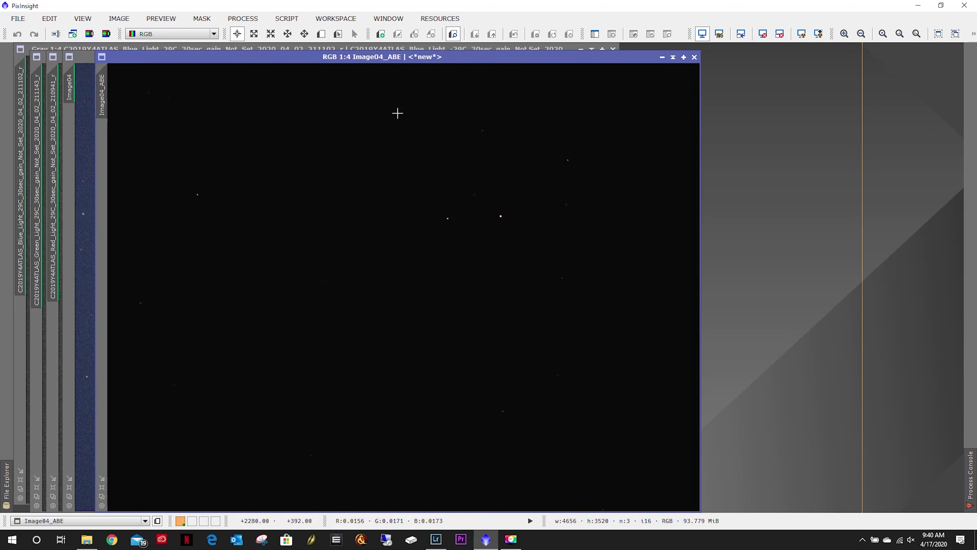
pyautogui.click(234, 21)
pyautogui.moveTo(287, 37)
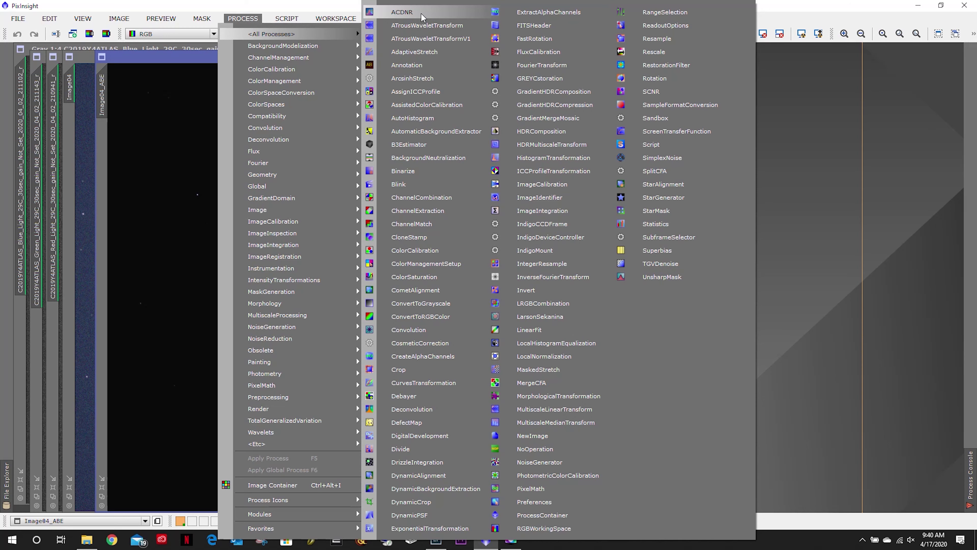
pyautogui.click(416, 78)
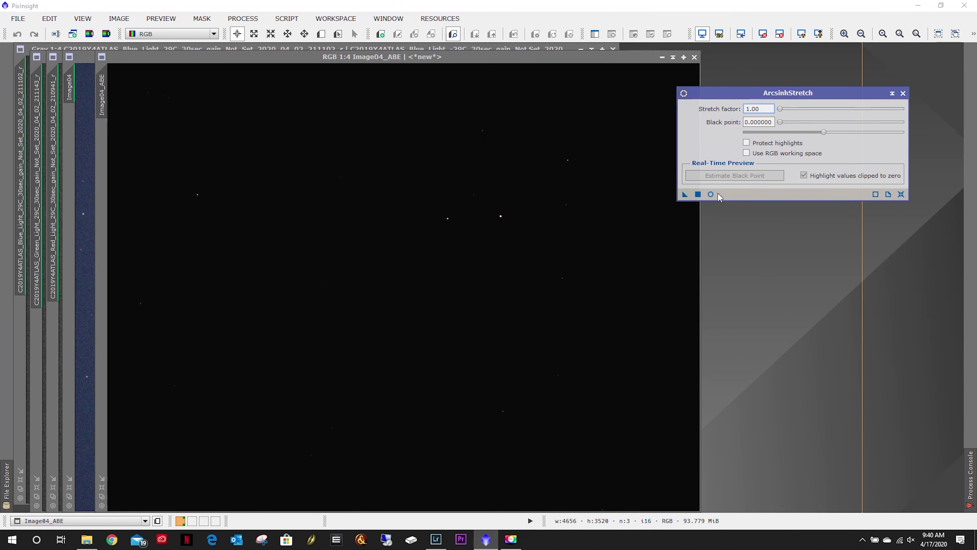
pyautogui.click(711, 194)
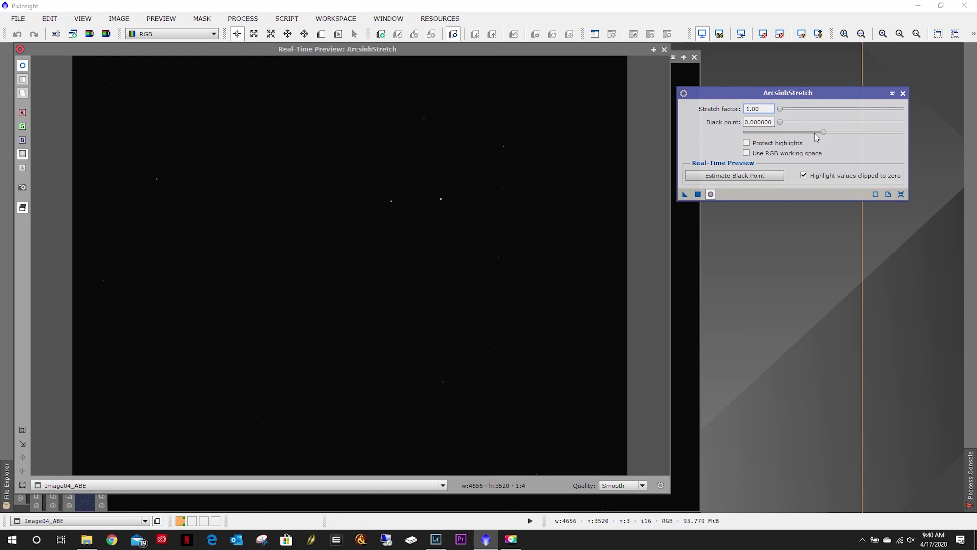
# - Estimate the black point in ArcsinhStretch, fine-tune it to 0.014764 and set the stretch factor to 161
pyautogui.click(724, 178)
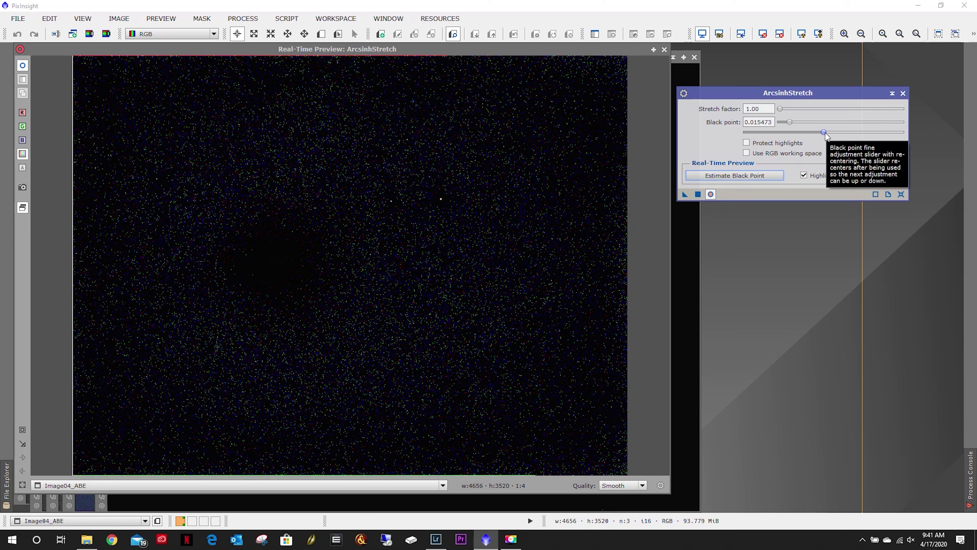
pyautogui.moveTo(827, 132); pyautogui.dragTo(879, 109)
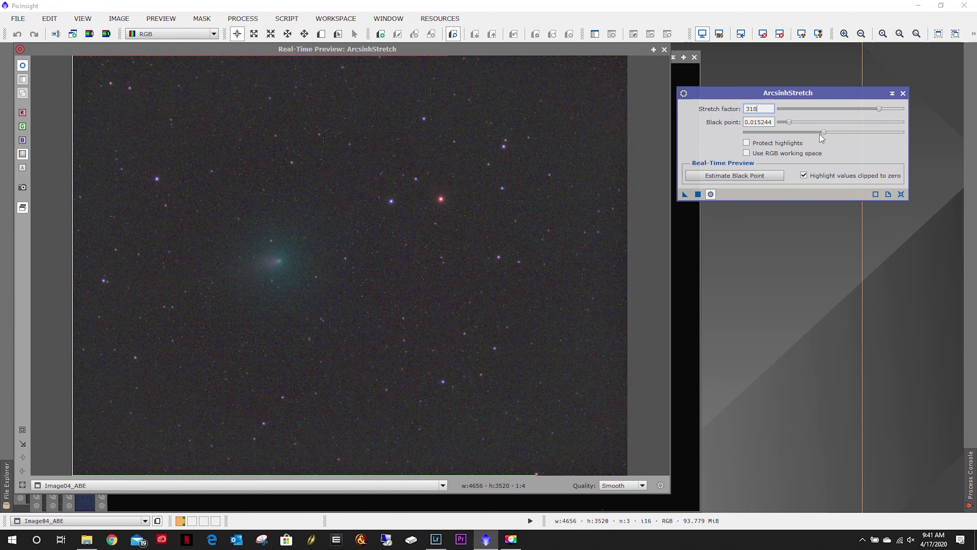
pyautogui.moveTo(824, 132); pyautogui.dragTo(771, 133)
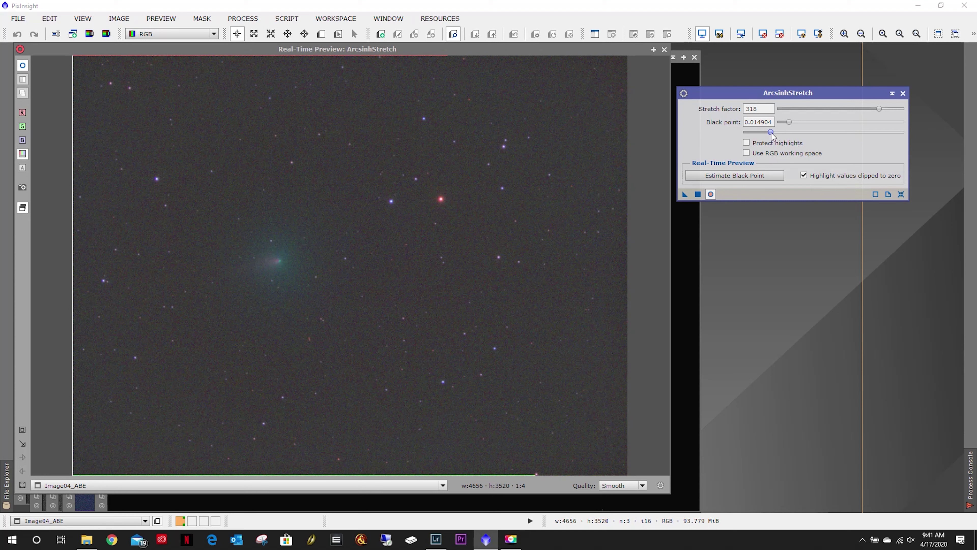
pyautogui.moveTo(771, 133); pyautogui.dragTo(750, 133)
pyautogui.moveTo(879, 109); pyautogui.dragTo(888, 111)
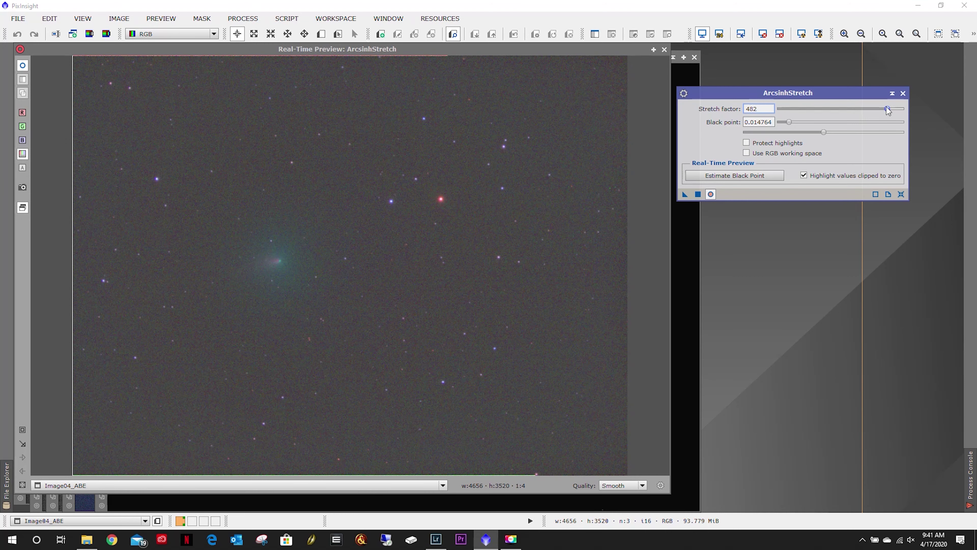
pyautogui.click(887, 110)
pyautogui.moveTo(887, 110); pyautogui.dragTo(864, 105)
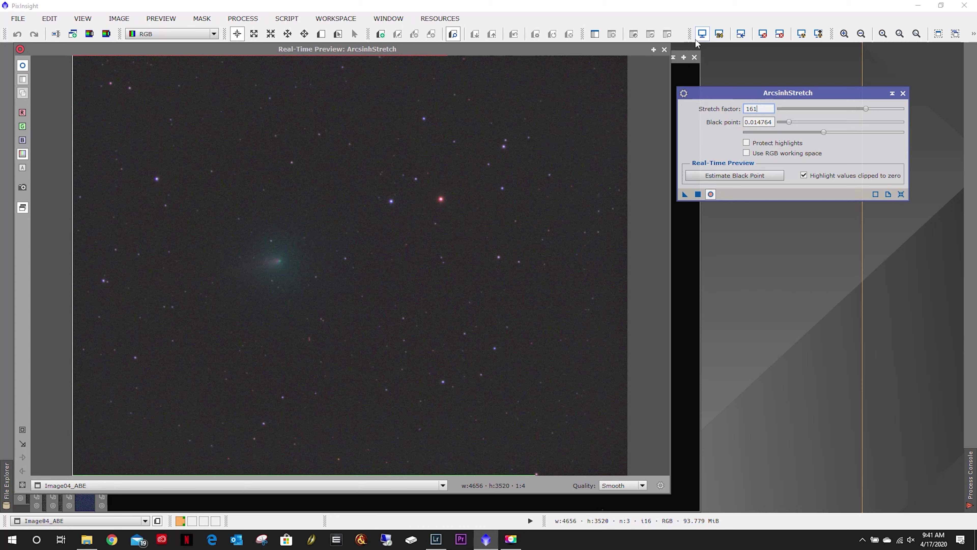
# - End the real-time preview, apply ArcsinhStretch to Image04_ABE and close the process
pyautogui.click(711, 194)
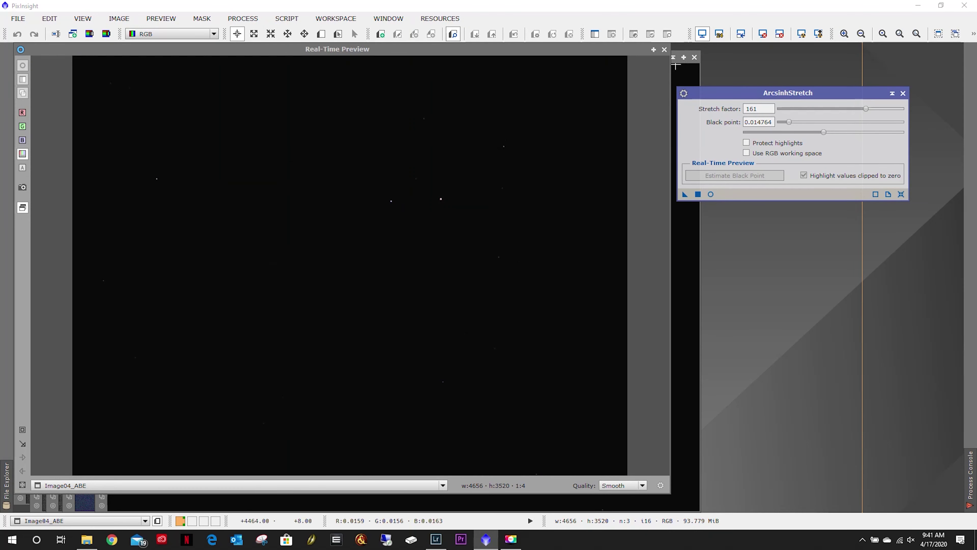
pyautogui.click(689, 159)
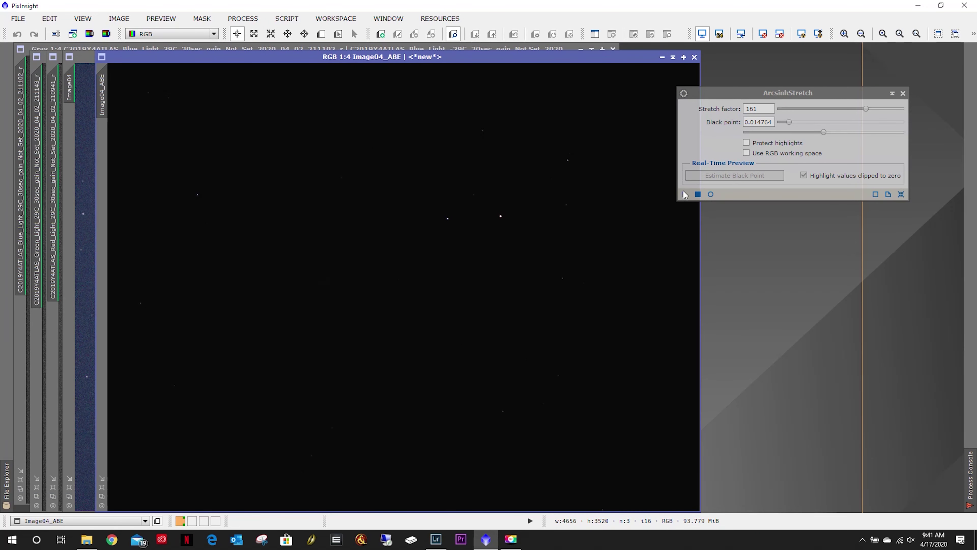
pyautogui.moveTo(494, 276); pyautogui.dragTo(550, 391)
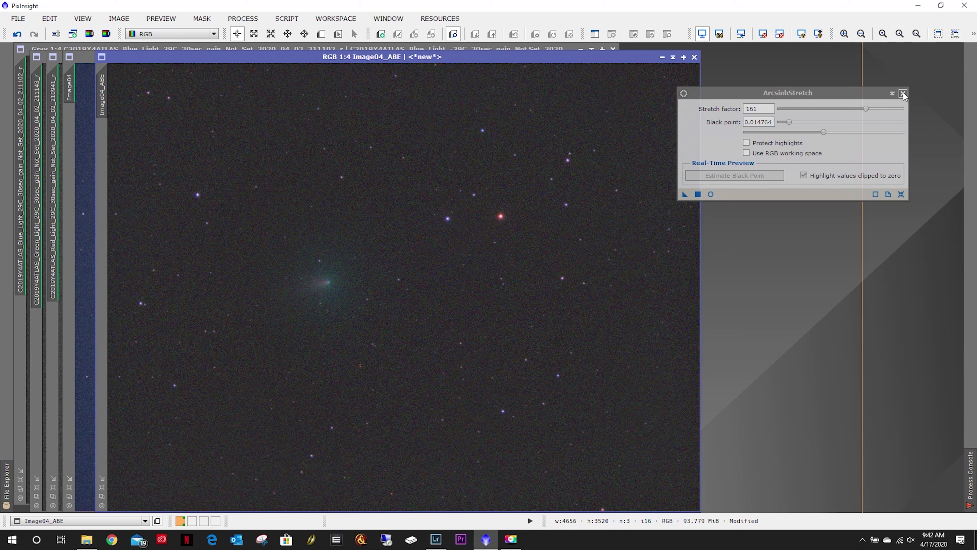
pyautogui.click(904, 94)
# - Save the stretched image as Frame_01 in PNG format in the Frame1 folder, overwriting the existing file
pyautogui.click(18, 19)
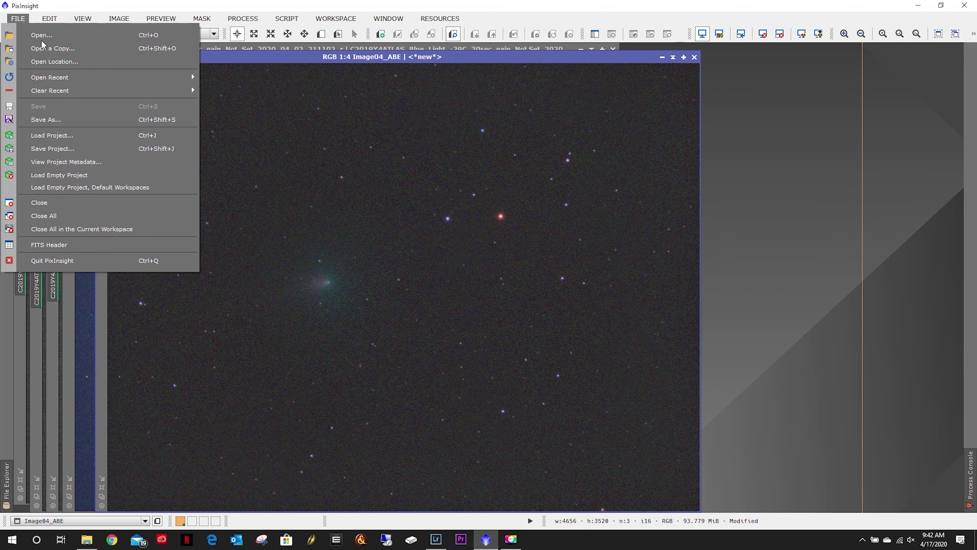
pyautogui.click(73, 120)
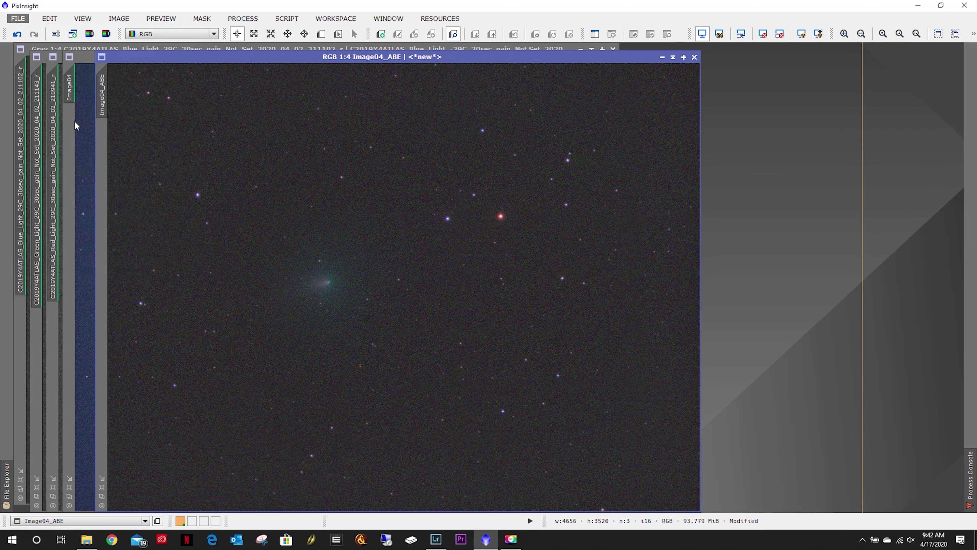
pyautogui.click(129, 96)
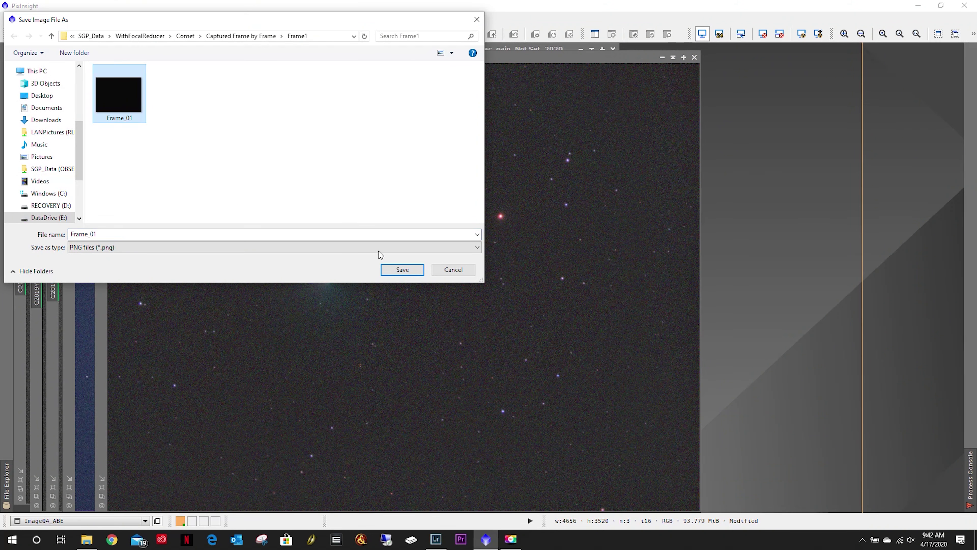
pyautogui.click(403, 269)
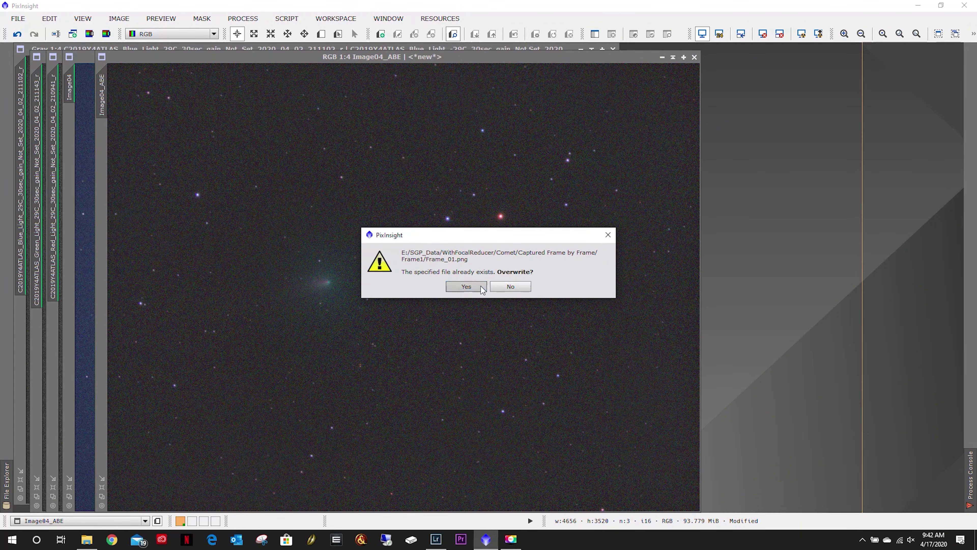
pyautogui.click(481, 289)
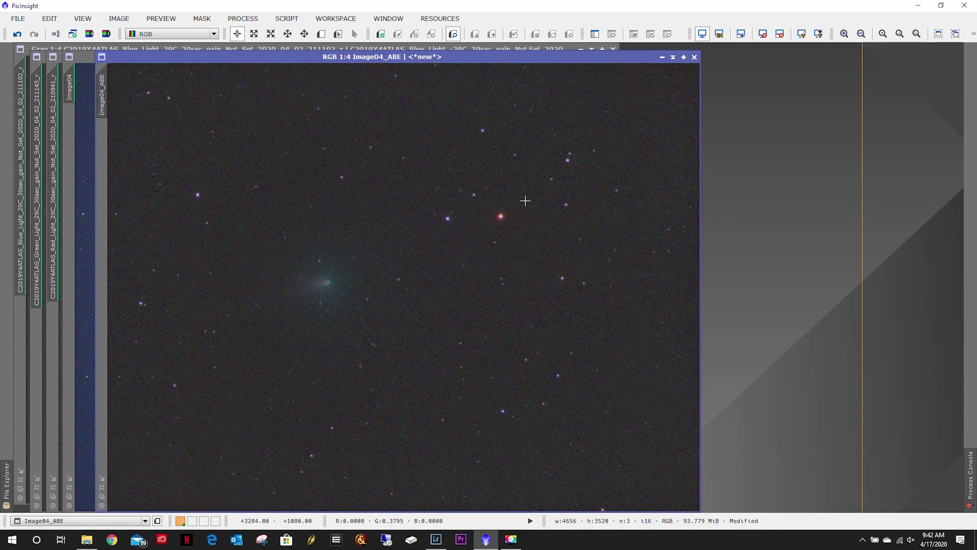
# - Switch to Lightroom Classic and start a photo import from the Library module
pyautogui.click(970, 491)
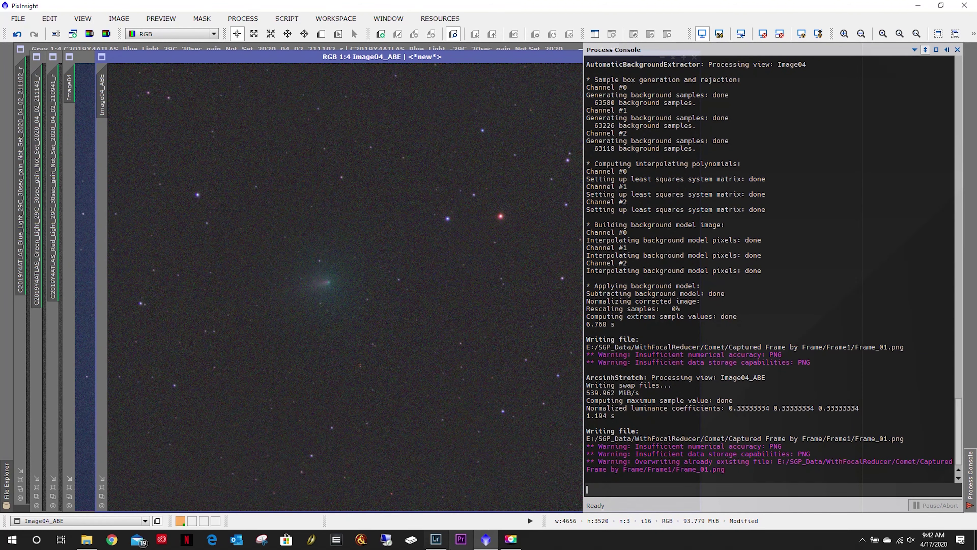
pyautogui.click(436, 539)
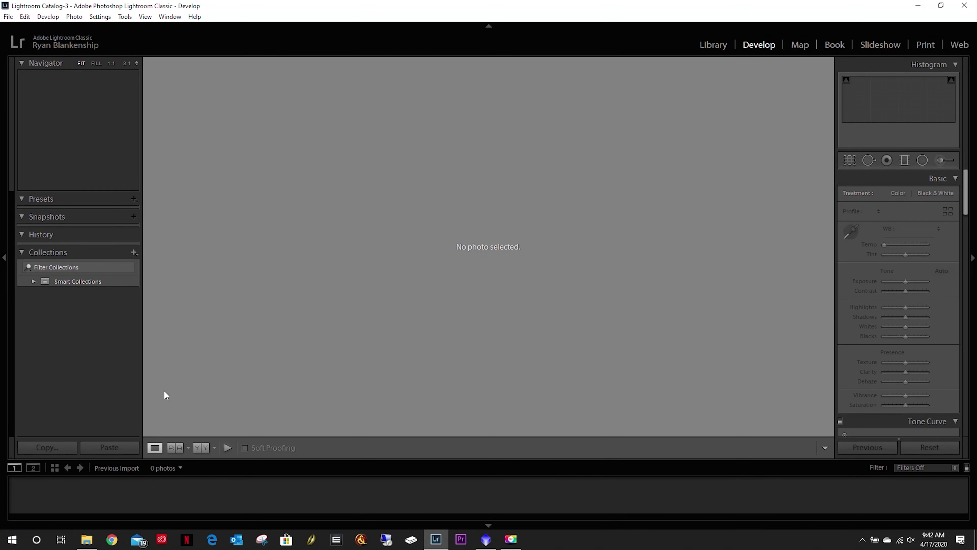
pyautogui.click(714, 45)
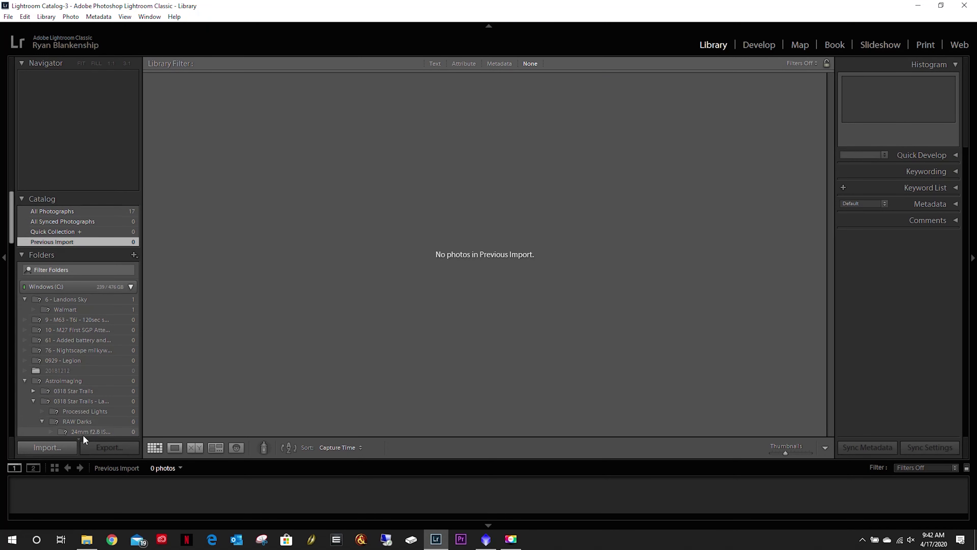
pyautogui.click(44, 447)
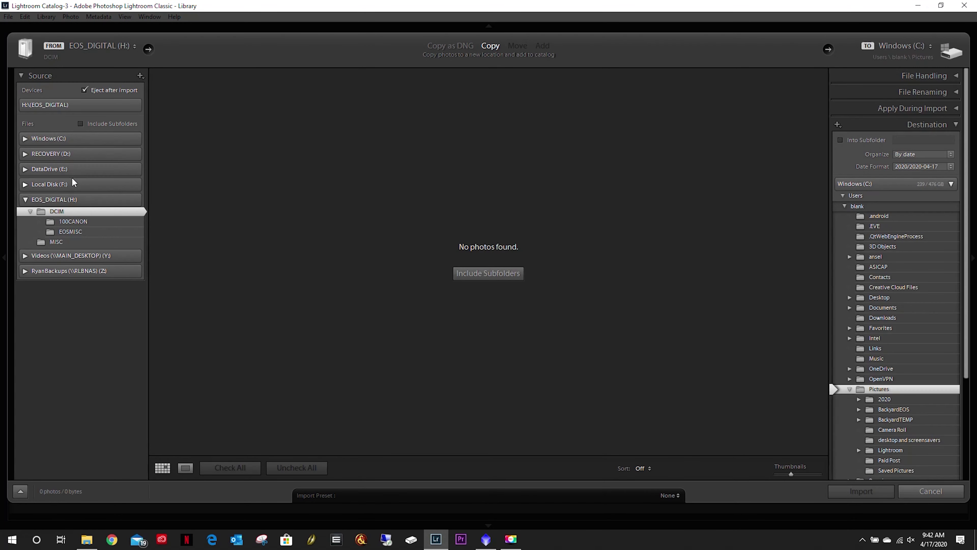
# - Select the import source folder Frame1 on DataDrive (E:), inside SGP_Data, WithFocalReducer, Comet, Captured Frame by Frame
pyautogui.click(24, 170)
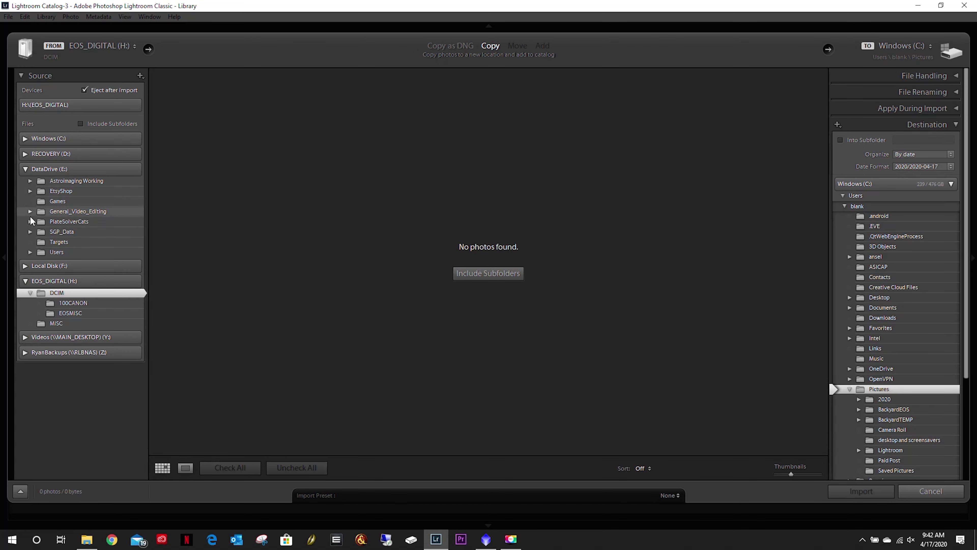
pyautogui.click(30, 231)
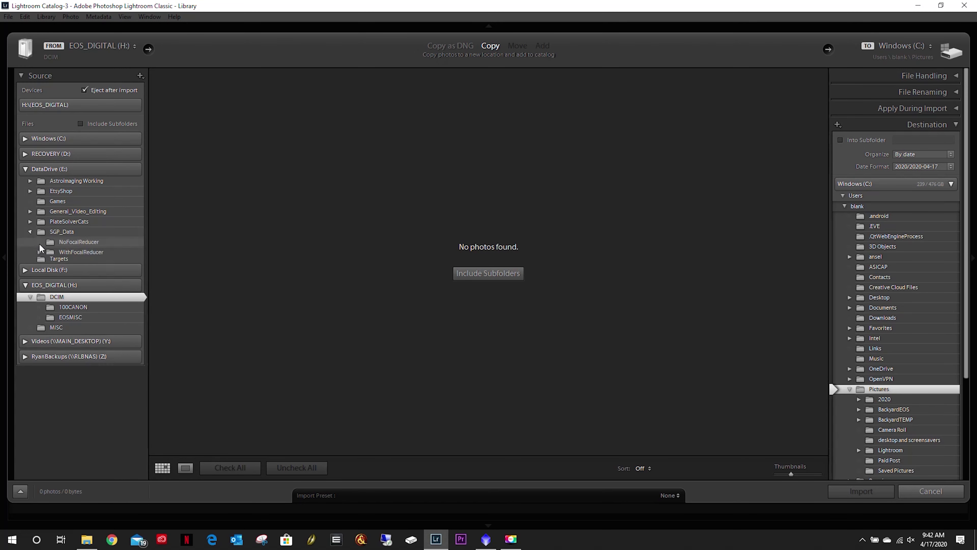
pyautogui.click(40, 252)
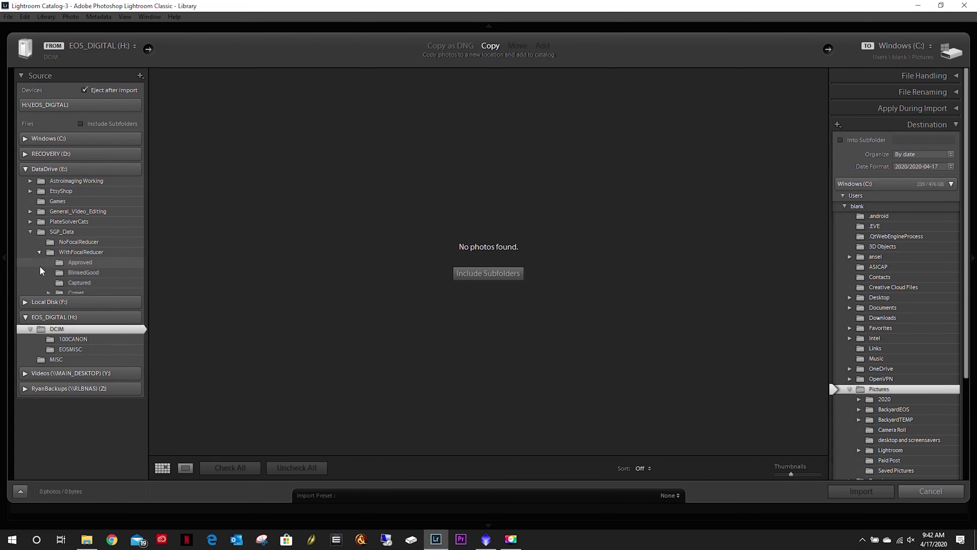
pyautogui.click(49, 293)
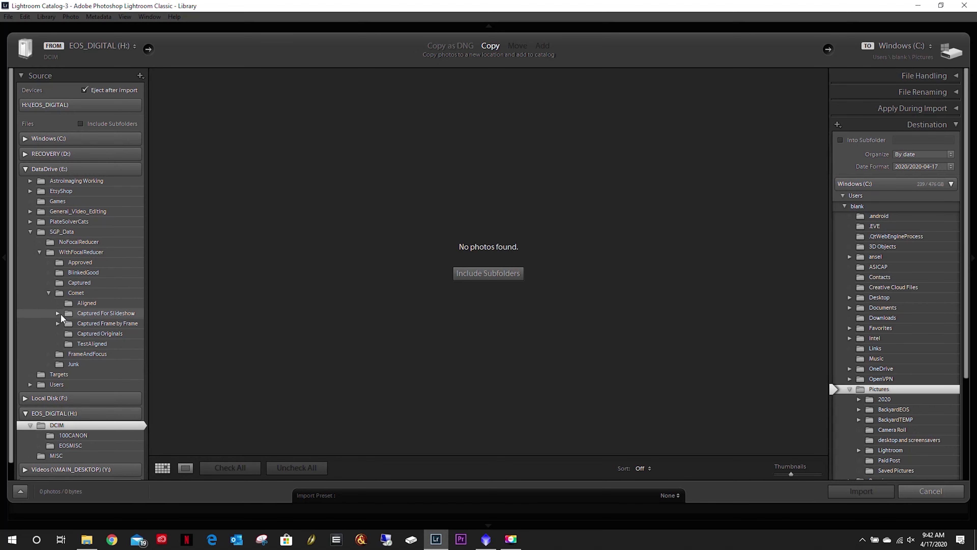
pyautogui.click(58, 323)
pyautogui.click(98, 332)
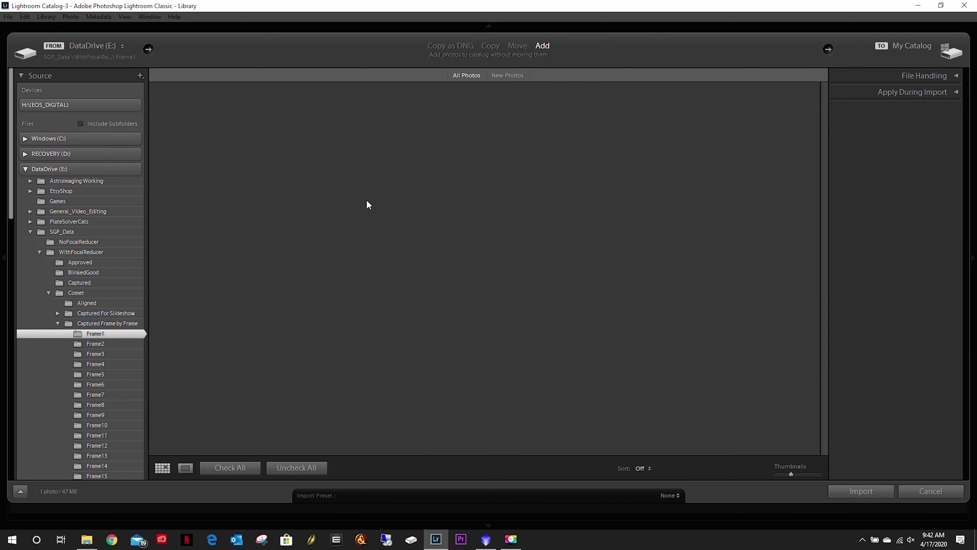
# - Import Frame_01.png into the catalog and open it in the Develop module
pyautogui.click(194, 156)
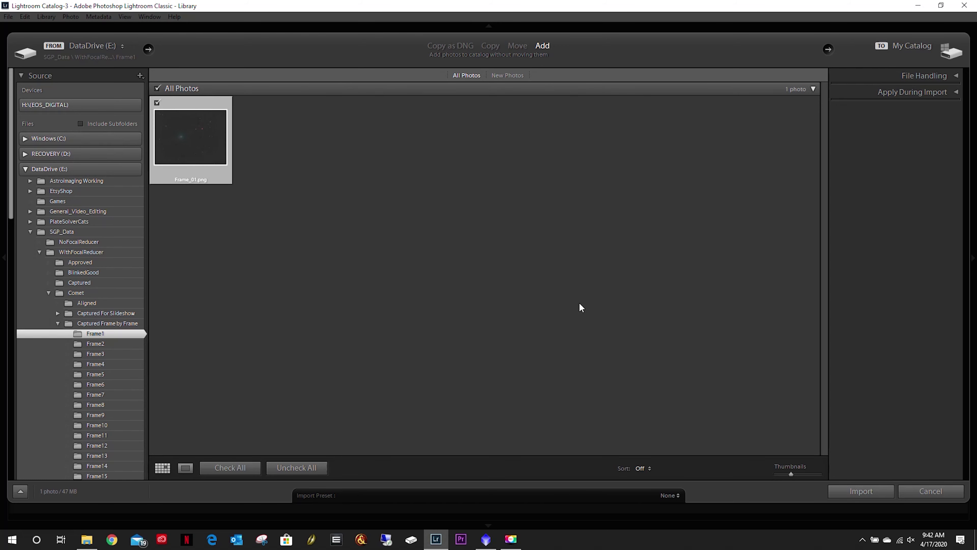
pyautogui.click(857, 492)
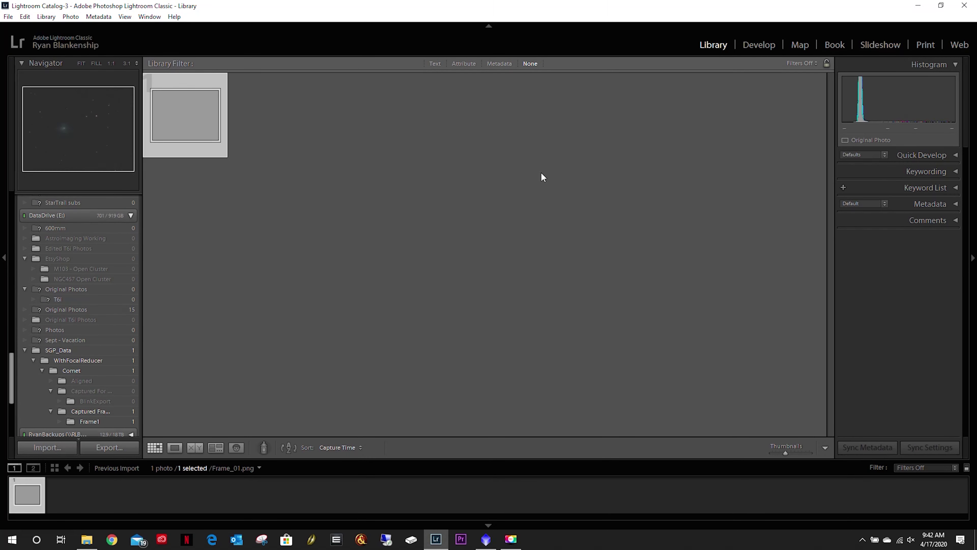
pyautogui.click(760, 45)
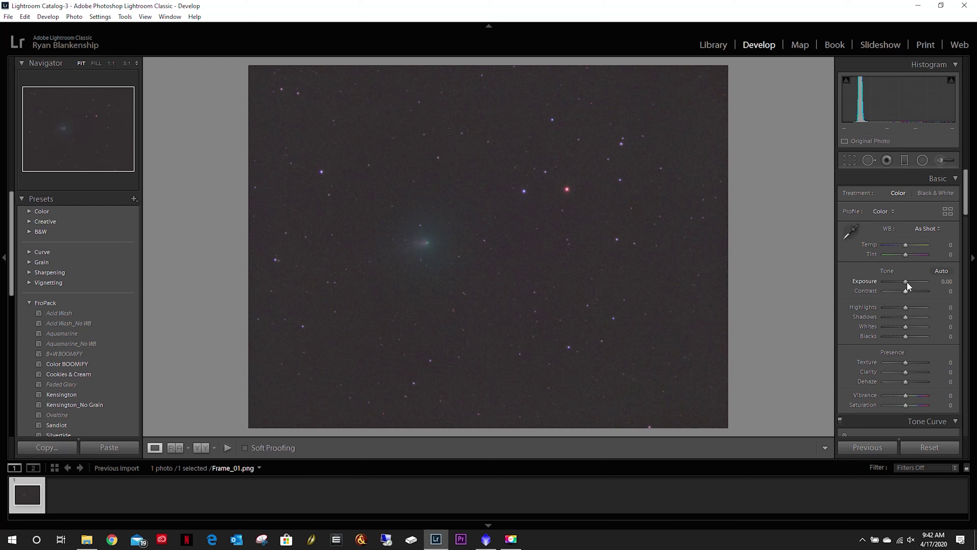
# - Set the comet image's Exposure to +0.36, Contrast to +69, Highlights to -76, Shadows to +57, Whites to +40 and Blacks to -40
pyautogui.moveTo(905, 281); pyautogui.dragTo(898, 326)
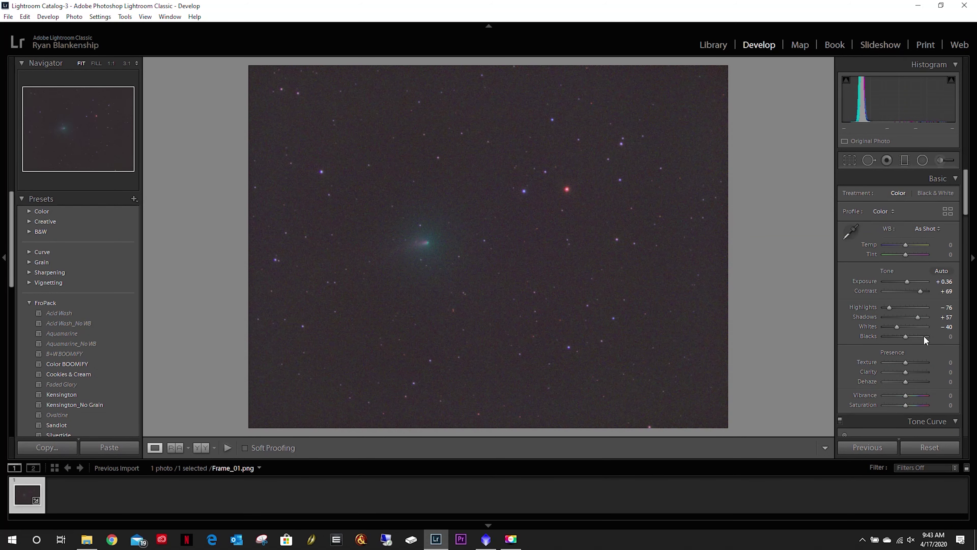
pyautogui.moveTo(923, 338)
pyautogui.mouseDown()
pyautogui.moveTo(895, 334)
pyautogui.moveTo(922, 327)
pyautogui.moveTo(915, 326)
pyautogui.mouseUp()
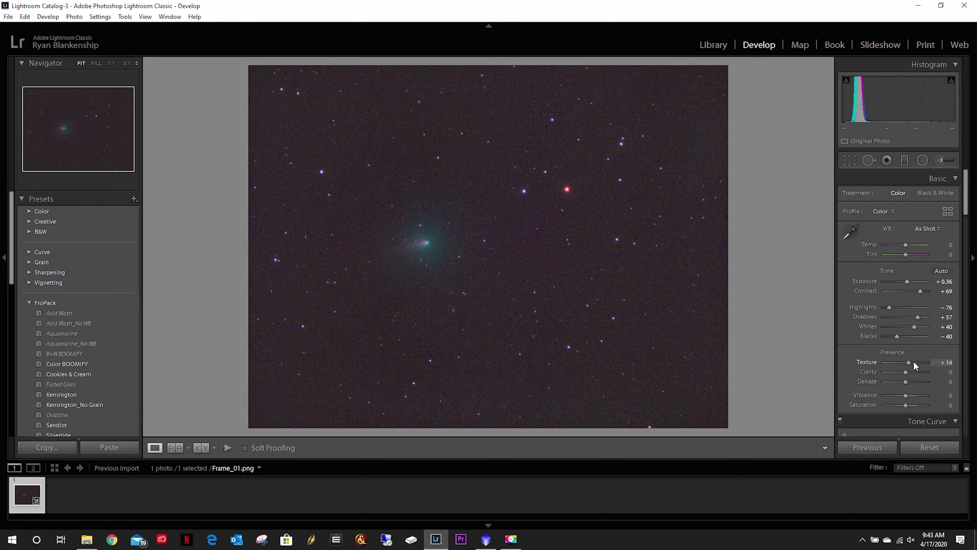
# - Set the image's Texture to -55, Clarity to -24 and Dehaze to -10
pyautogui.moveTo(914, 362); pyautogui.dragTo(896, 354)
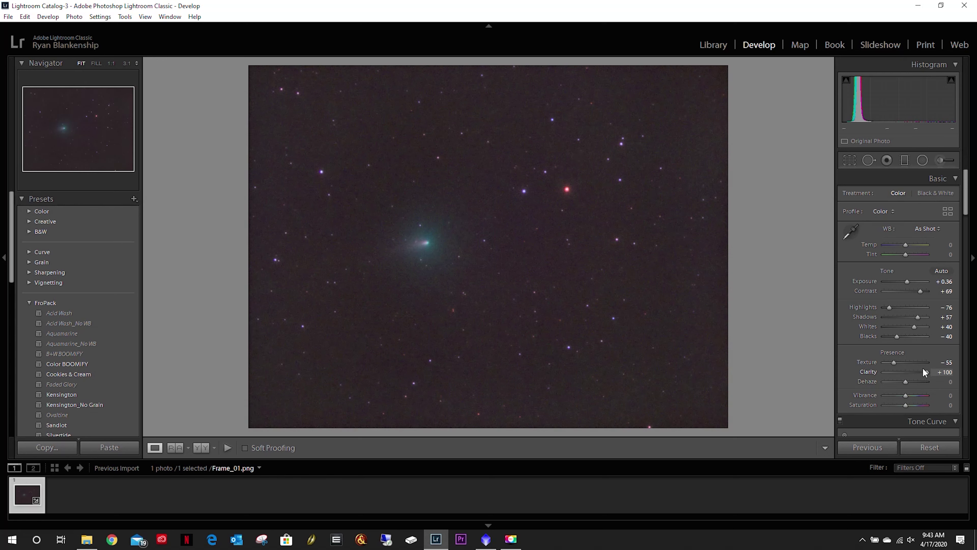
pyautogui.moveTo(923, 370); pyautogui.dragTo(904, 384)
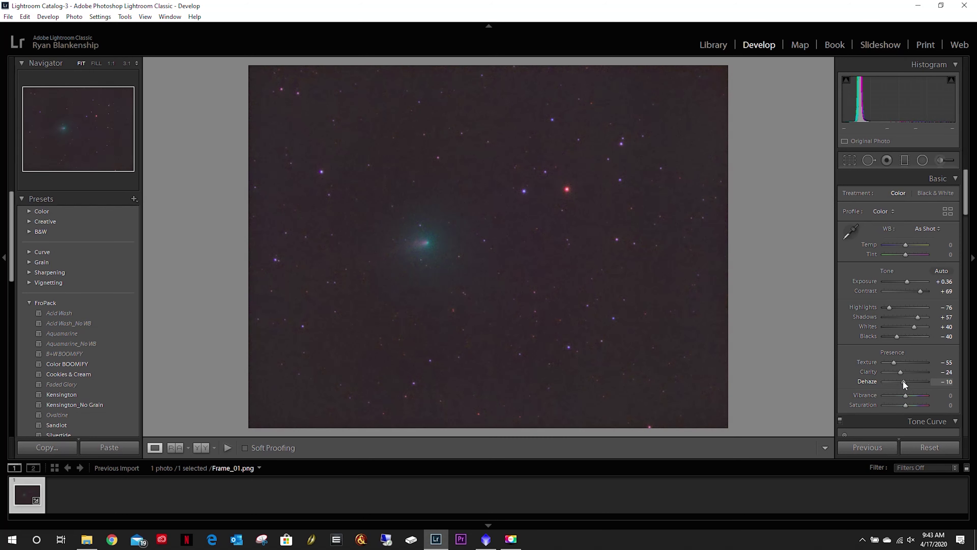
# - Try Vibrance and Saturation adjustments, including a Saturation of -36, and undo them
pyautogui.scroll(-4, 908, 324)
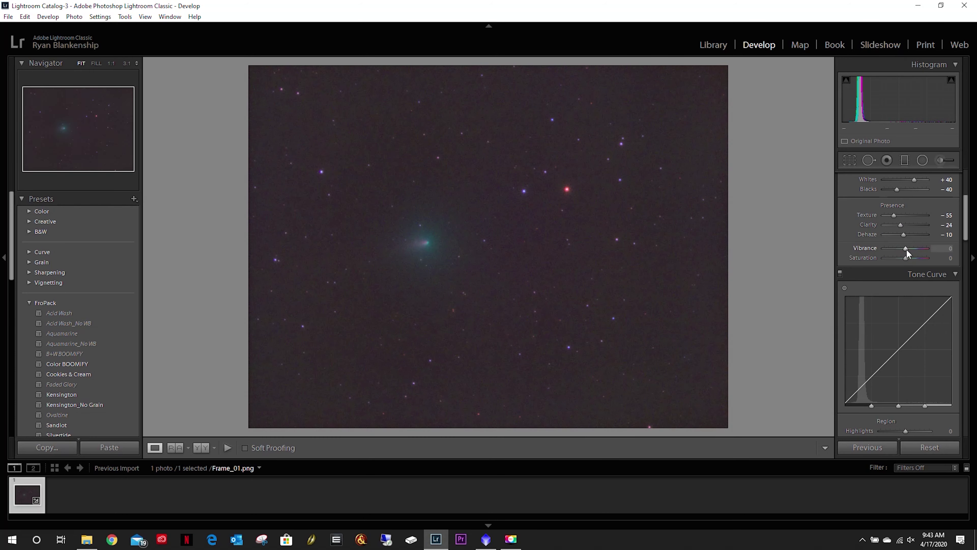
pyautogui.moveTo(906, 249)
pyautogui.mouseDown()
pyautogui.moveTo(943, 251)
pyautogui.moveTo(871, 251)
pyautogui.moveTo(931, 257)
pyautogui.moveTo(870, 265)
pyautogui.moveTo(899, 267)
pyautogui.mouseUp()
pyautogui.hotkey('ctrl', 'z')
pyautogui.hotkey('ctrl', 'z')
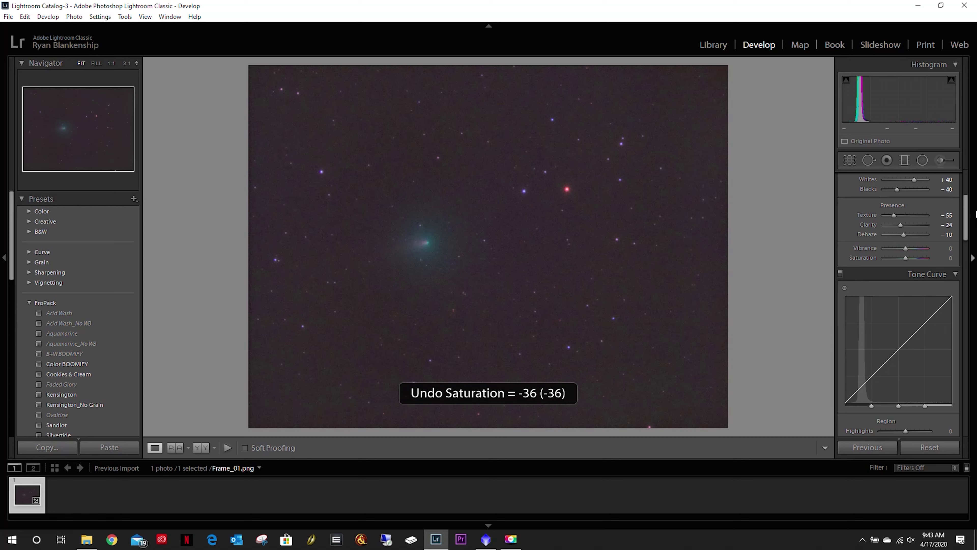
# - Adjust the tone curve regions to Highlights -20, Lights +1, Darks +34 and Shadows -20
pyautogui.moveTo(966, 220); pyautogui.dragTo(966, 243)
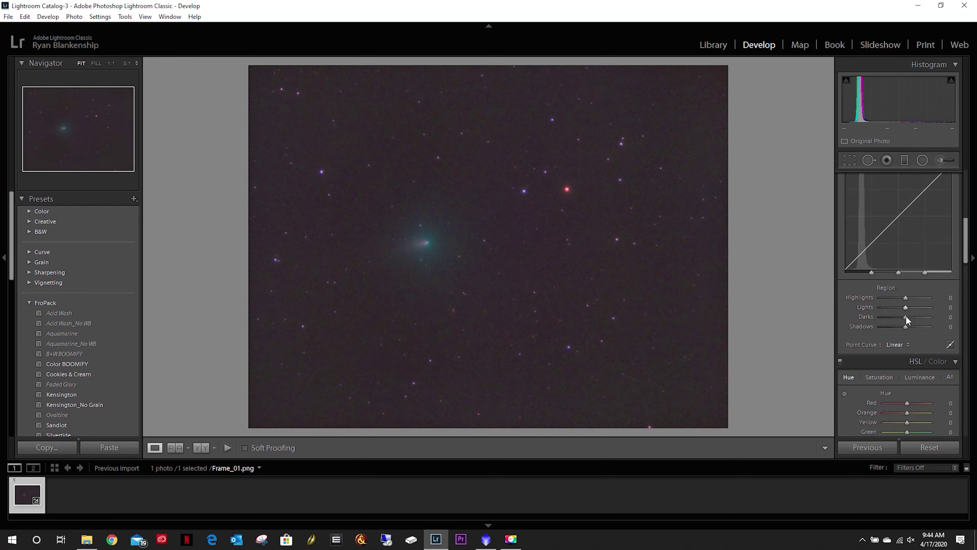
pyautogui.moveTo(905, 328); pyautogui.dragTo(898, 326)
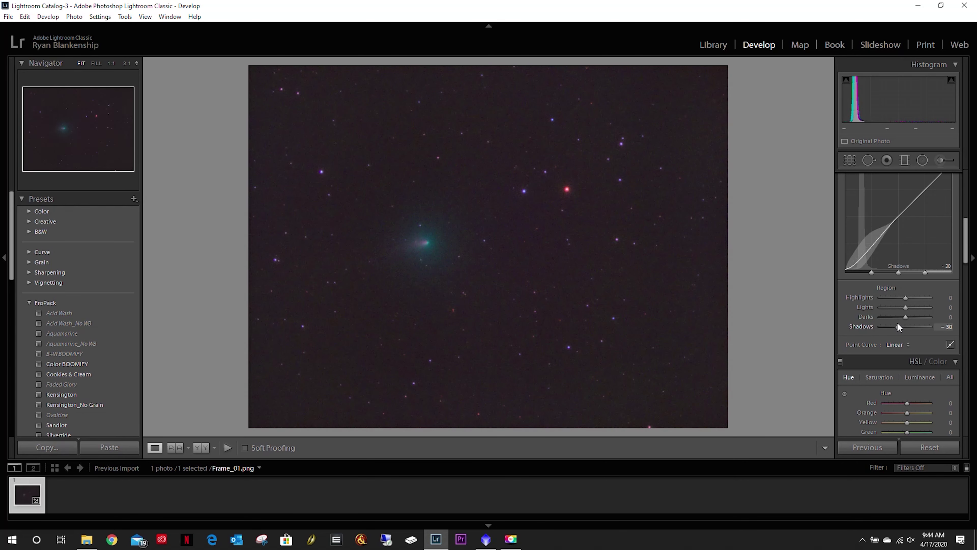
pyautogui.moveTo(899, 325); pyautogui.dragTo(903, 297)
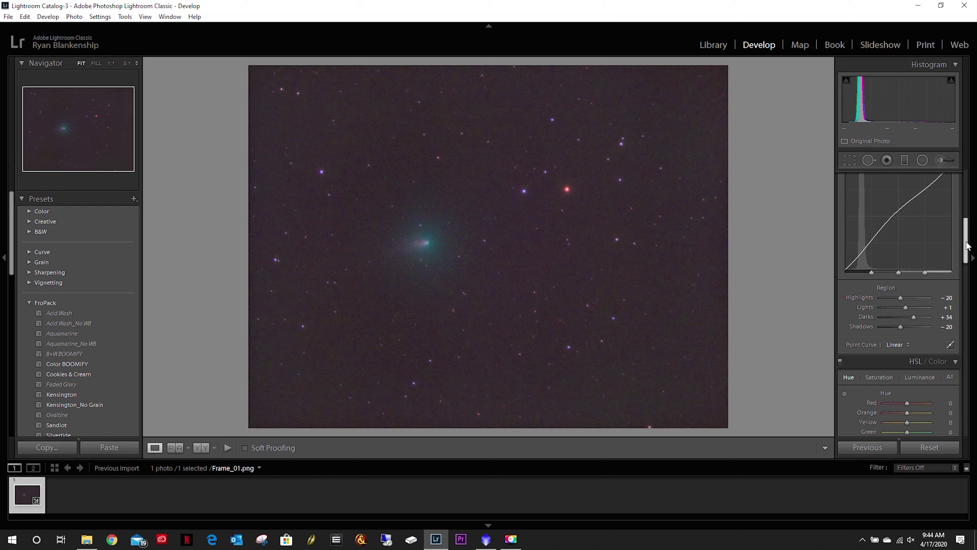
# - Apply moderately strong luminance noise reduction to the comet image, keeping the sharpening amount at 0
pyautogui.moveTo(968, 245); pyautogui.dragTo(970, 301)
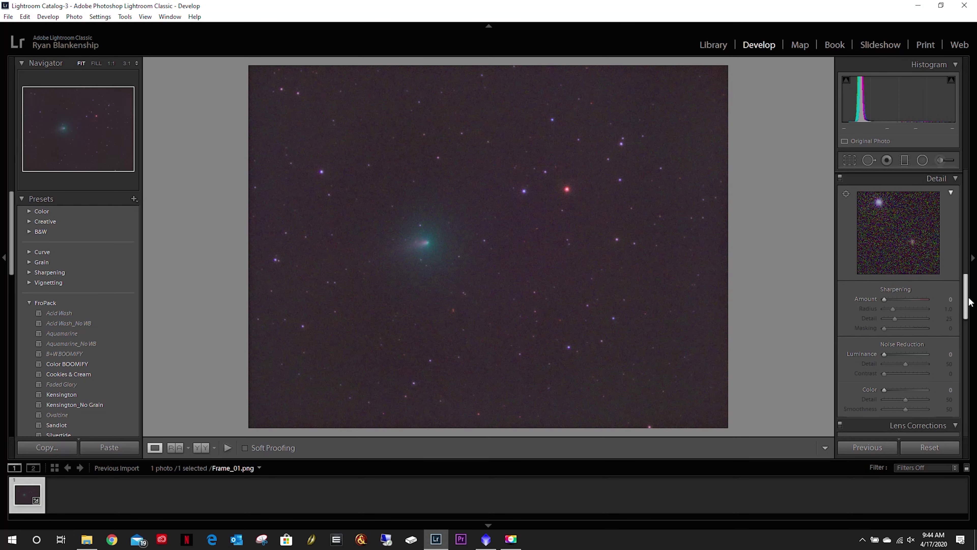
pyautogui.moveTo(885, 298)
pyautogui.mouseDown()
pyautogui.moveTo(893, 299)
pyautogui.moveTo(881, 299)
pyautogui.mouseUp()
pyautogui.moveTo(884, 355); pyautogui.dragTo(905, 354)
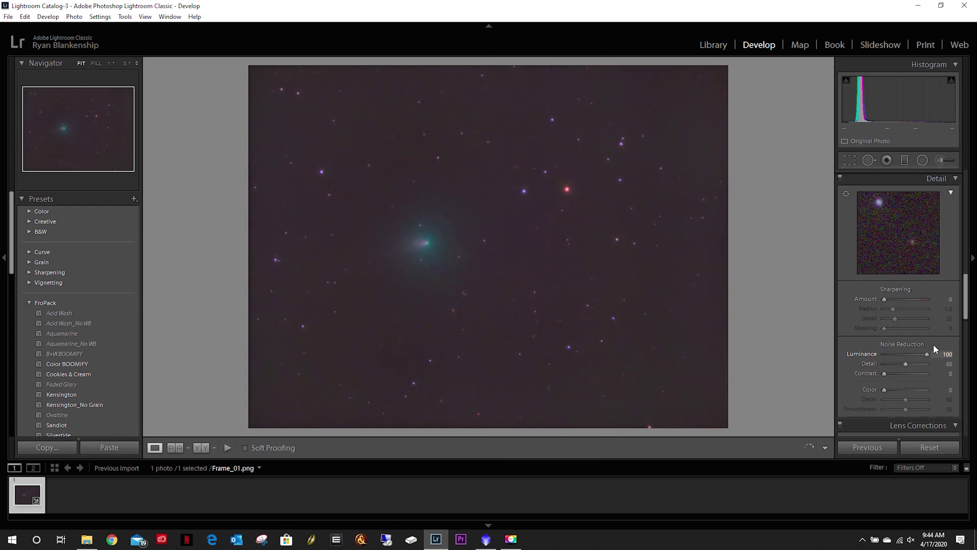
pyautogui.moveTo(908, 352); pyautogui.dragTo(911, 353)
pyautogui.moveTo(966, 290); pyautogui.dragTo(966, 170)
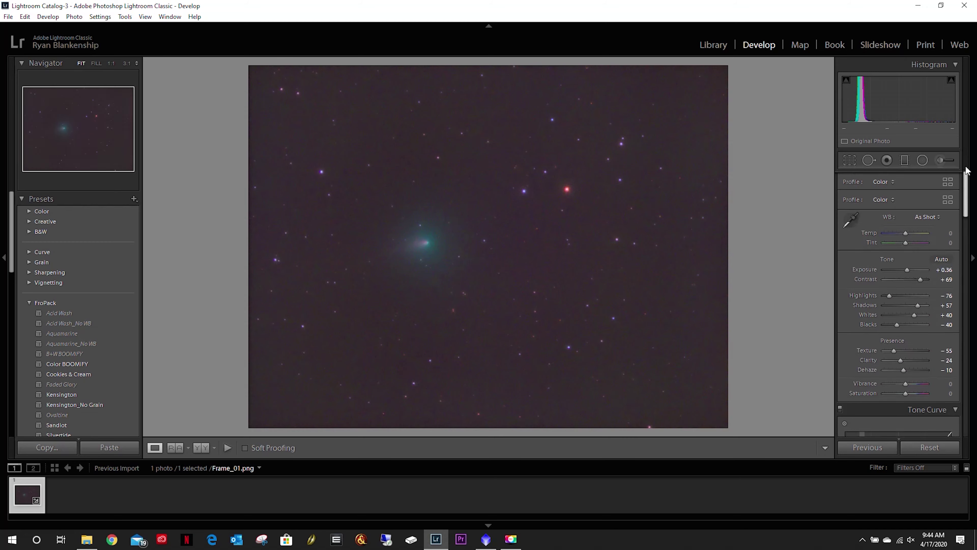
pyautogui.click(403, 266)
pyautogui.click(541, 159)
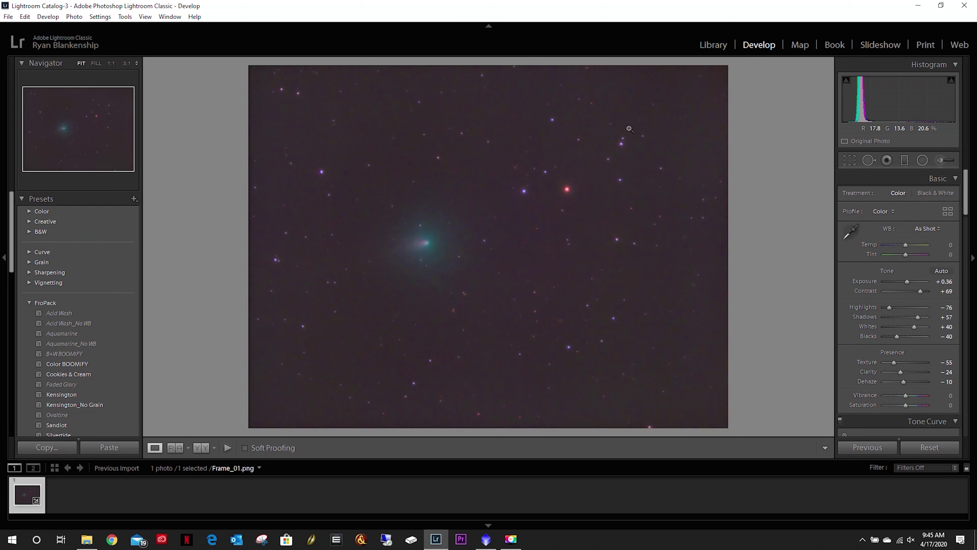
pyautogui.click(8, 17)
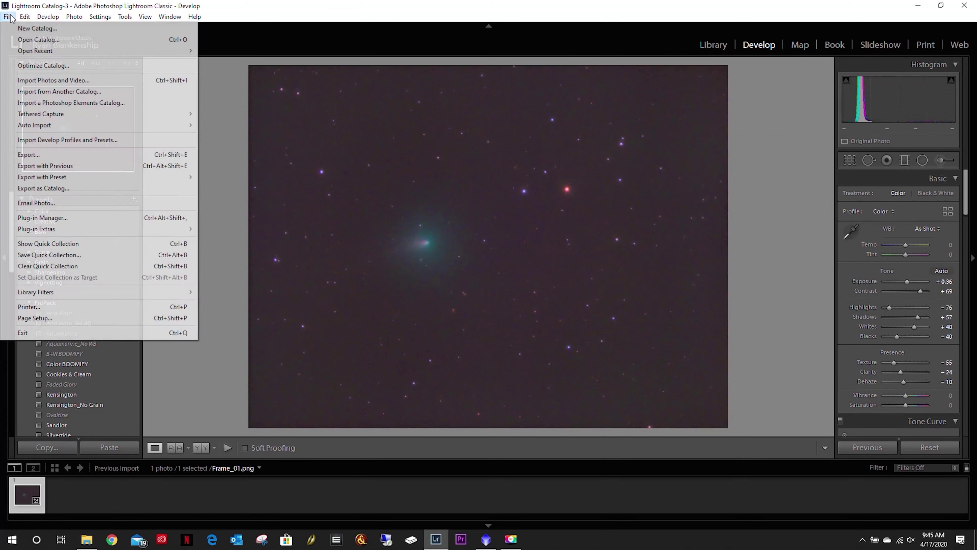
pyautogui.moveTo(54, 16)
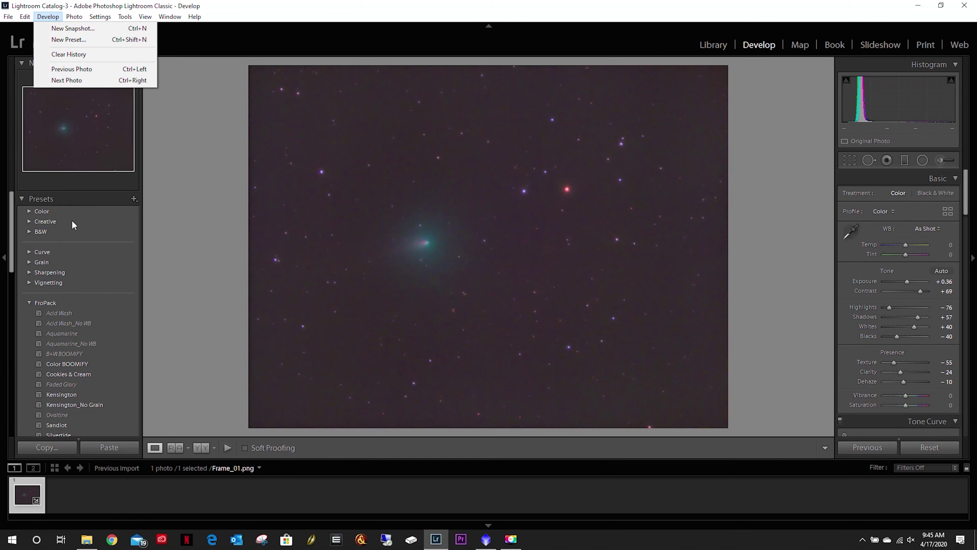
pyautogui.click(282, 325)
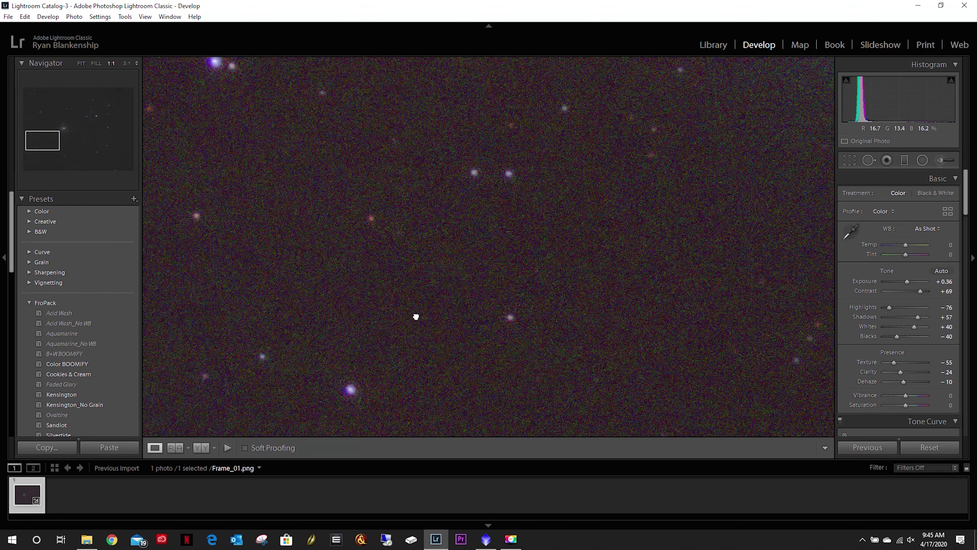
pyautogui.click(417, 317)
# - Open the export settings for the edited Frame_01.png
pyautogui.rightClick(24, 488)
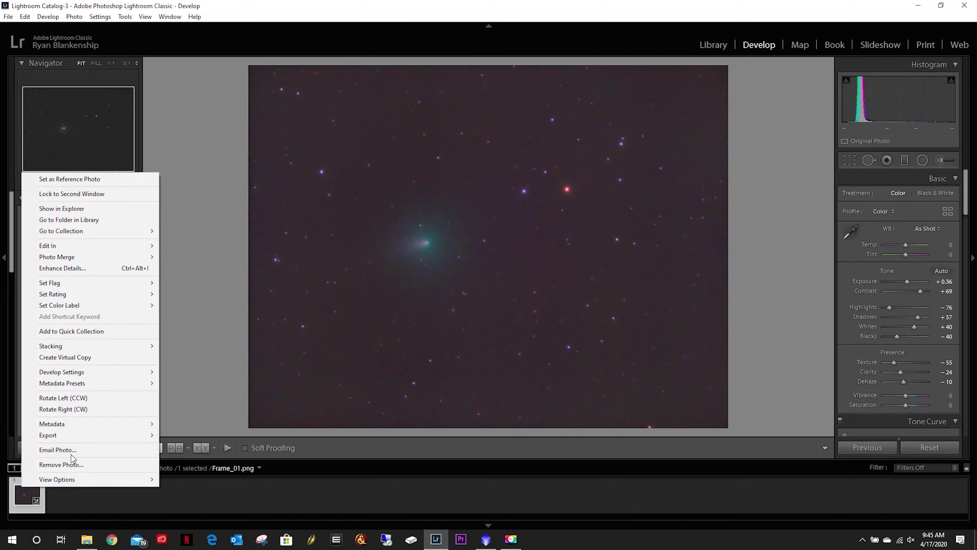
pyautogui.moveTo(119, 436)
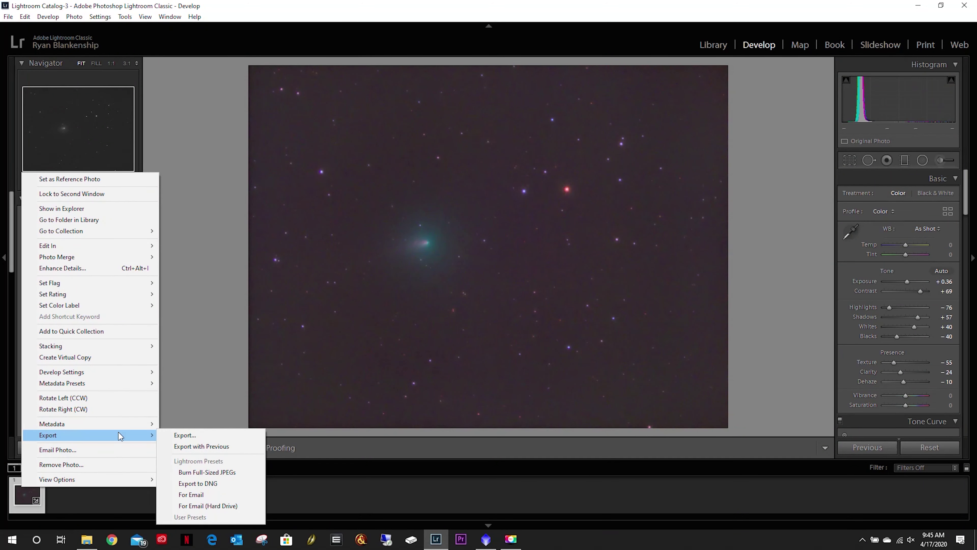
pyautogui.click(210, 437)
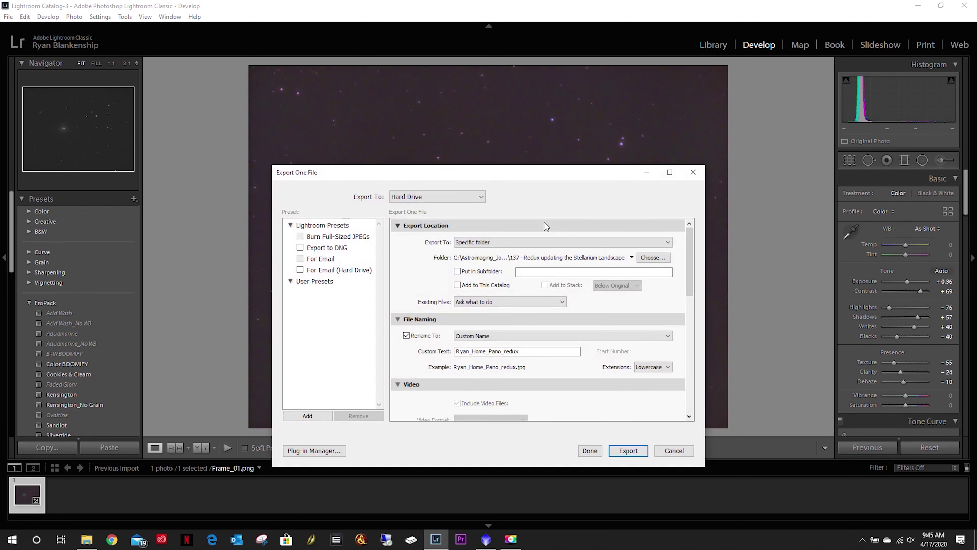
# - Browse for the export destination to the Captured Frame by Frame folder under SGP_Data, WithFocalReducer and Comet on DataDrive (E:)
pyautogui.click(658, 264)
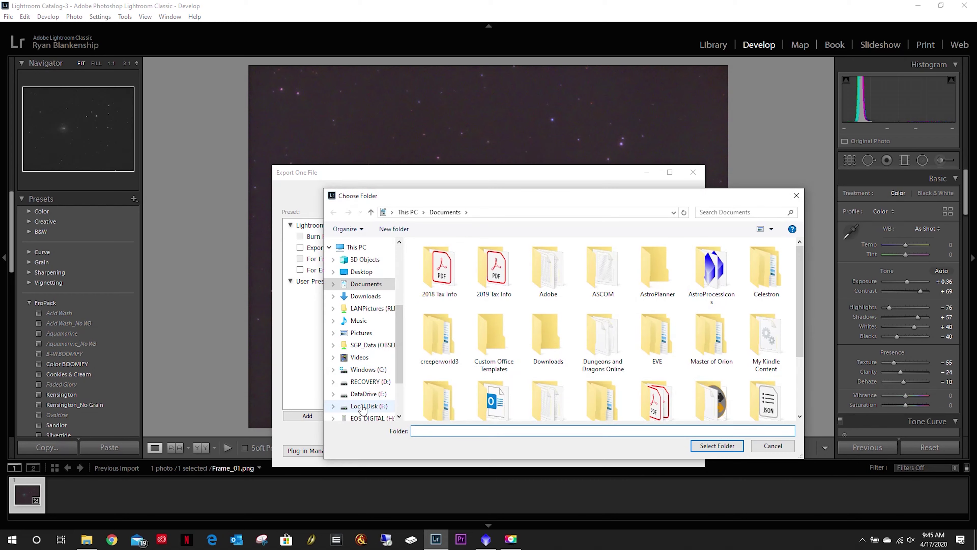
pyautogui.click(364, 394)
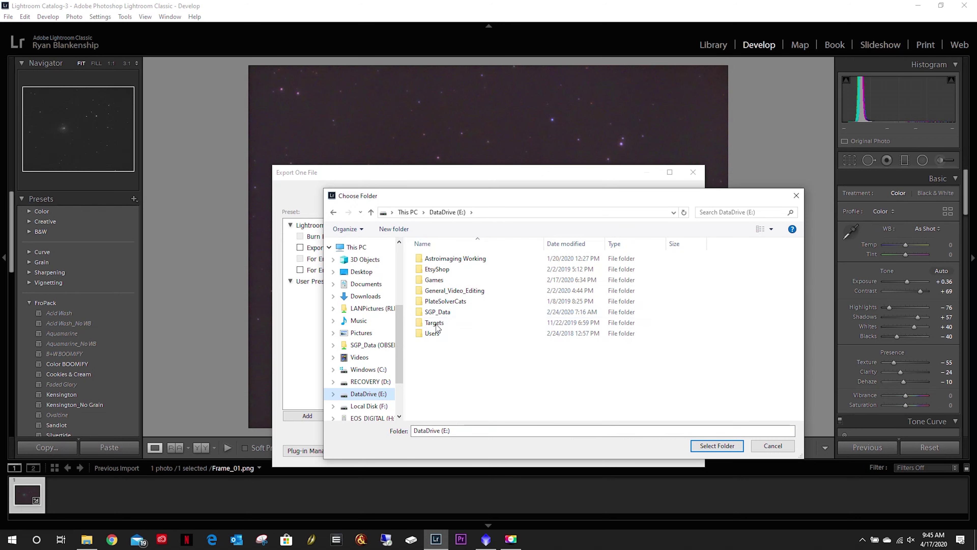
pyautogui.doubleClick(440, 312)
pyautogui.doubleClick(440, 270)
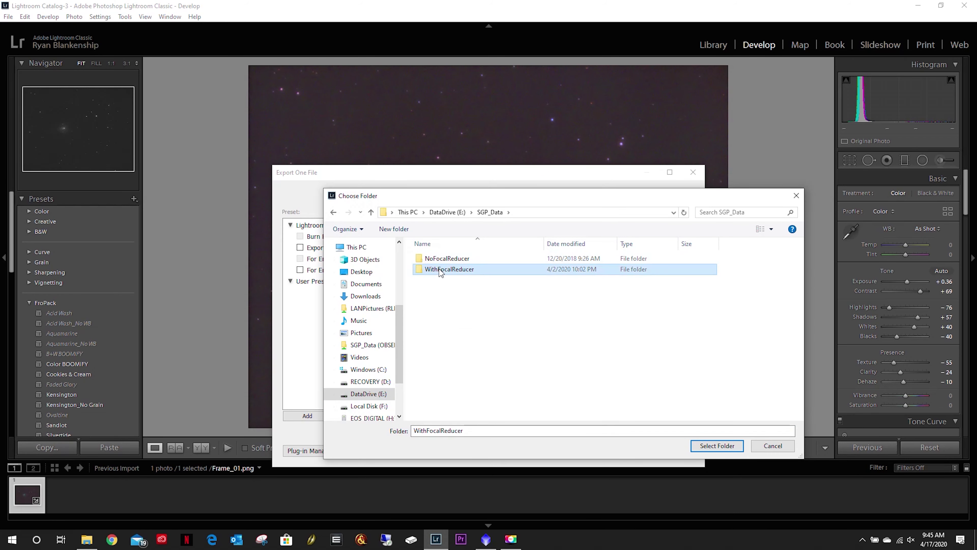
pyautogui.doubleClick(439, 291)
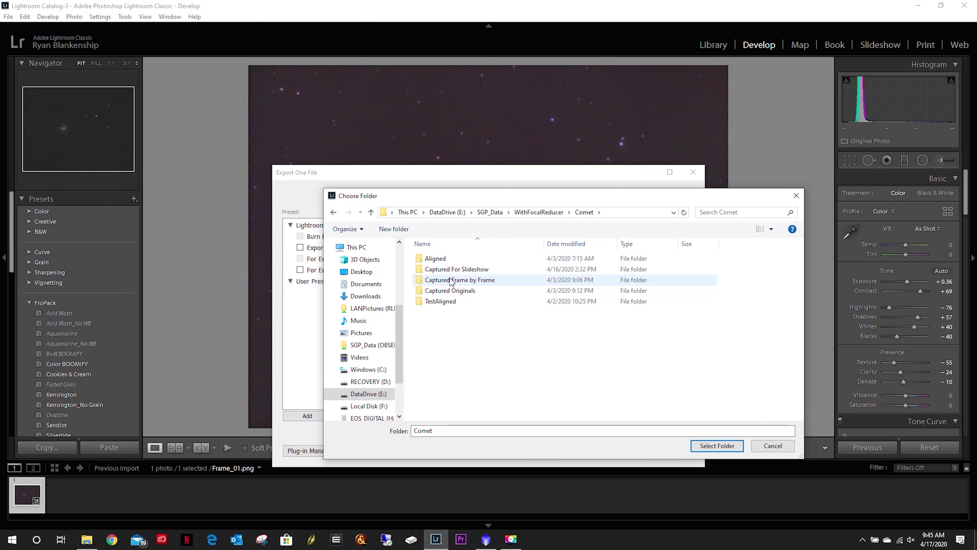
pyautogui.doubleClick(450, 279)
pyautogui.doubleClick(448, 260)
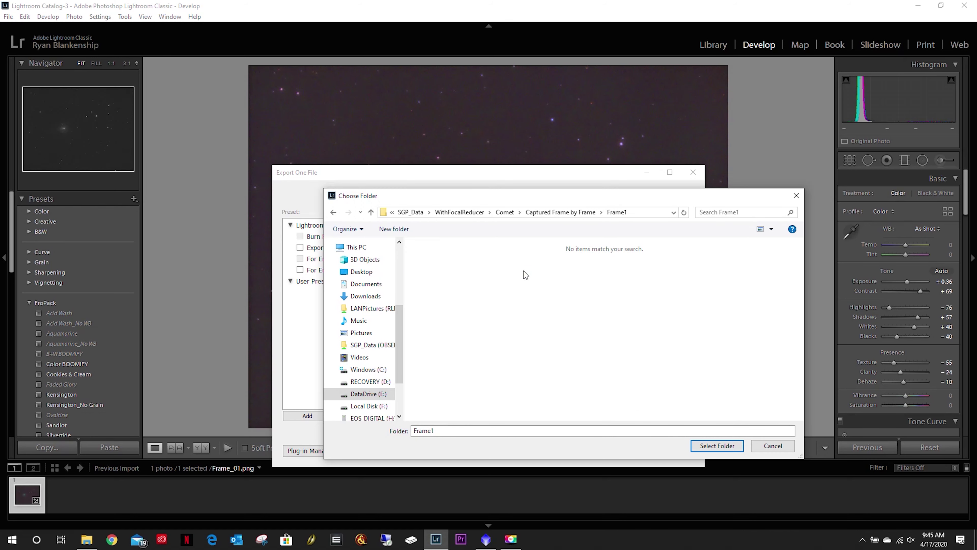
pyautogui.click(334, 212)
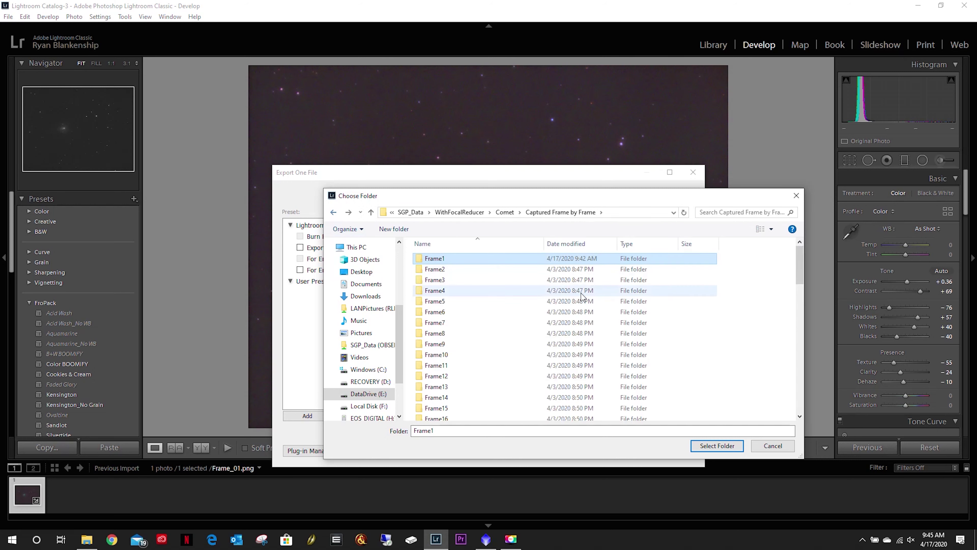
# - Create a folder named Final_Frames inside Captured Frame by Frame and choose it as the export location
pyautogui.click(393, 229)
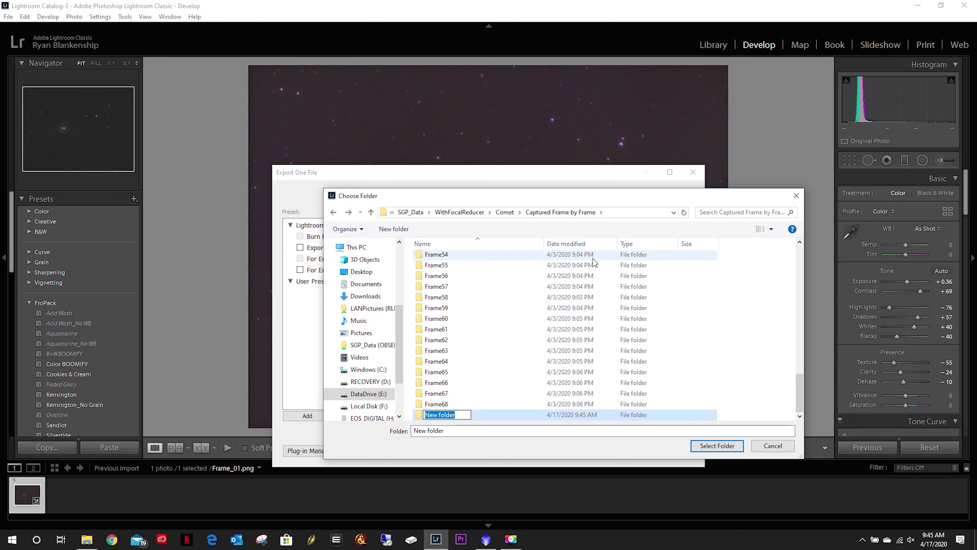
pyautogui.write('Final_Frames')
pyautogui.press('Return')
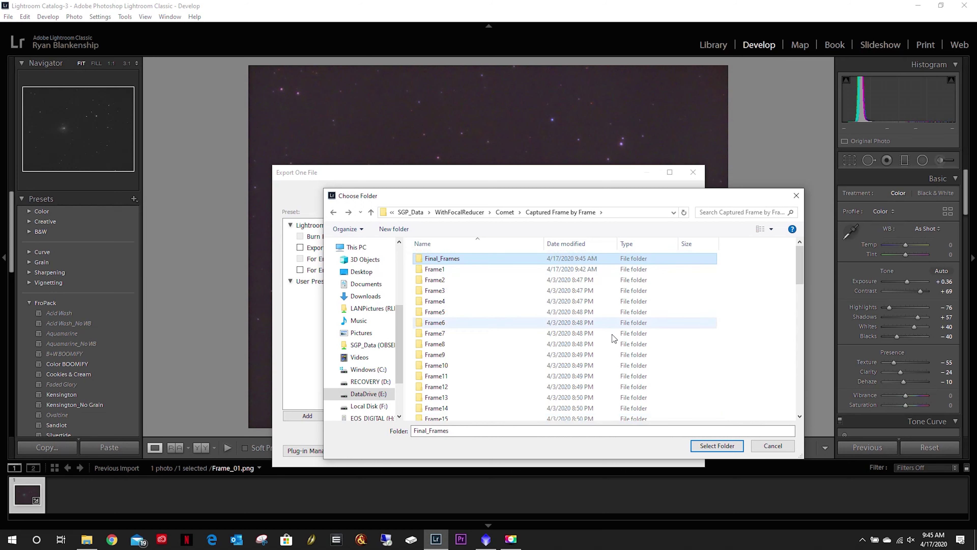
pyautogui.doubleClick(449, 257)
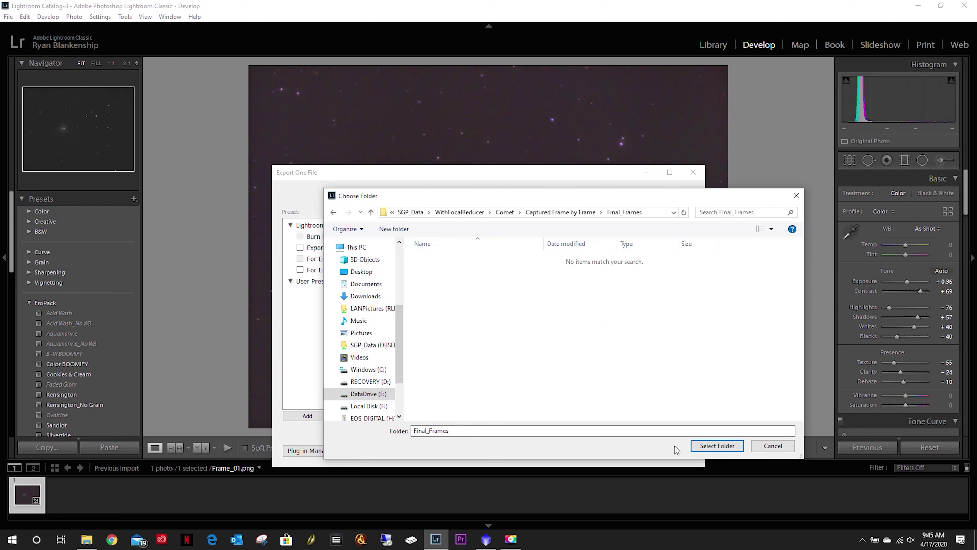
pyautogui.click(706, 445)
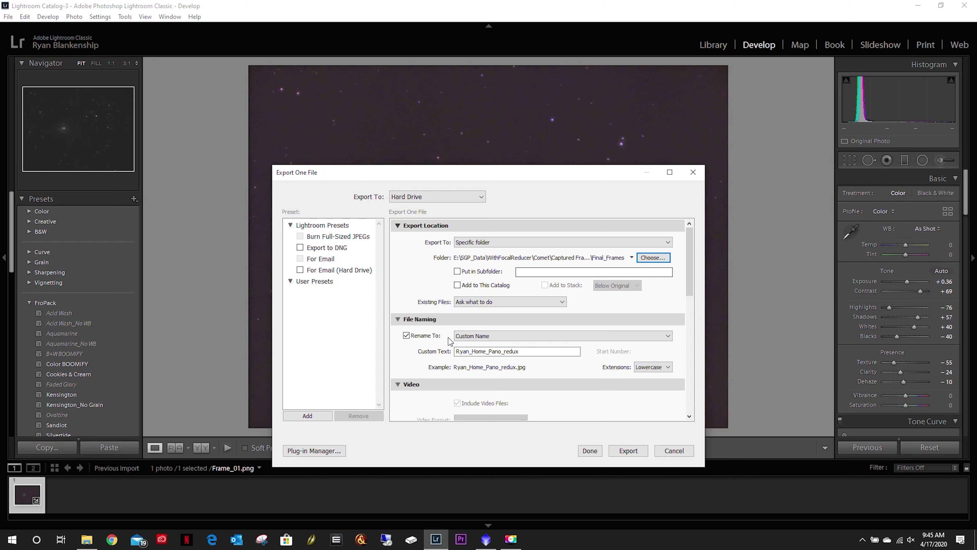
# - Turn off file renaming, check the JPEG file settings, and export Frame_01
pyautogui.click(407, 336)
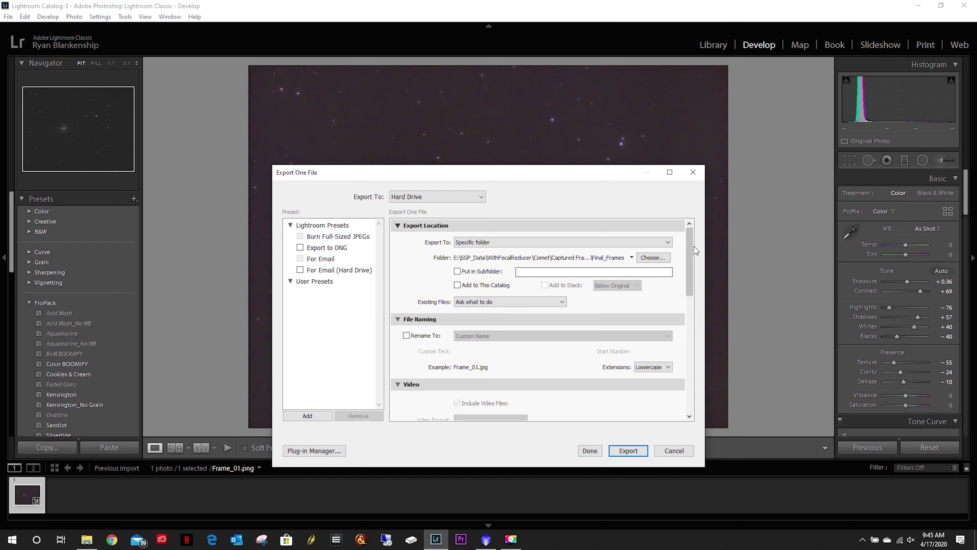
pyautogui.moveTo(690, 246); pyautogui.dragTo(684, 315)
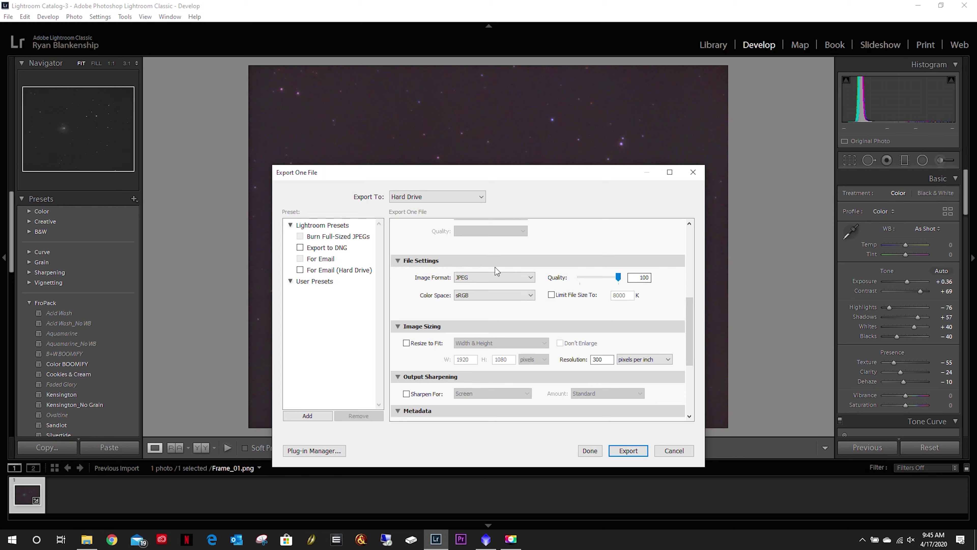
pyautogui.moveTo(690, 330); pyautogui.dragTo(690, 211)
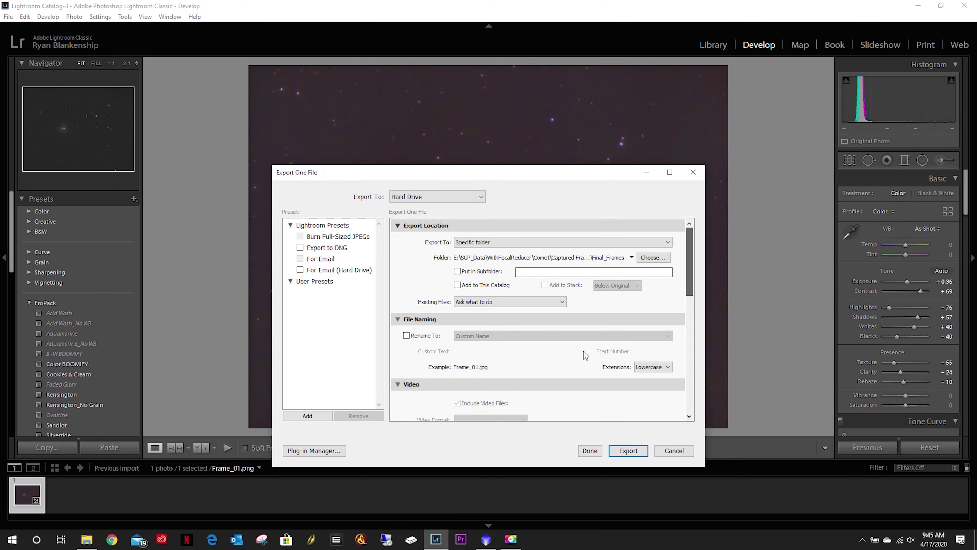
pyautogui.click(625, 450)
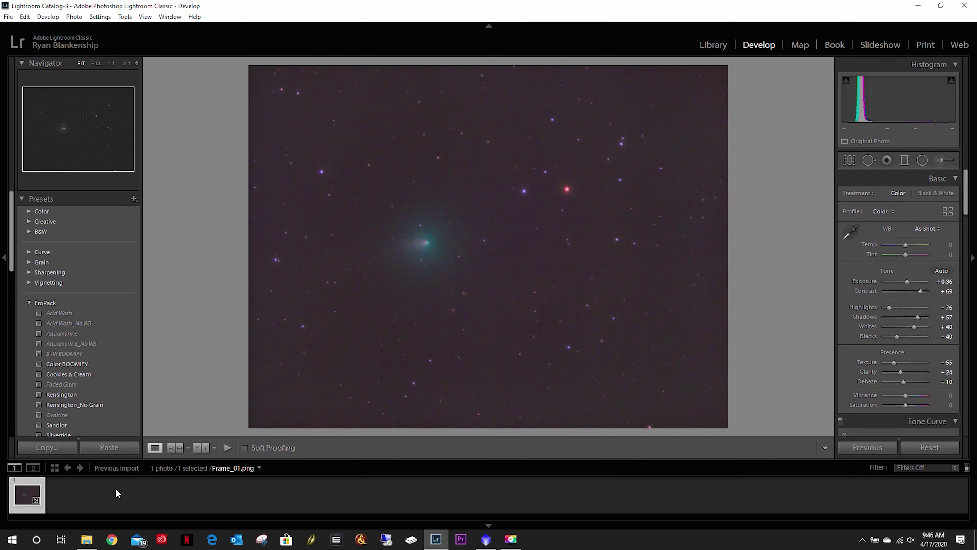
# - Switch to File Explorer and open the exported Frame_01.jpg from the Final_Frames folder for viewing
pyautogui.click(88, 540)
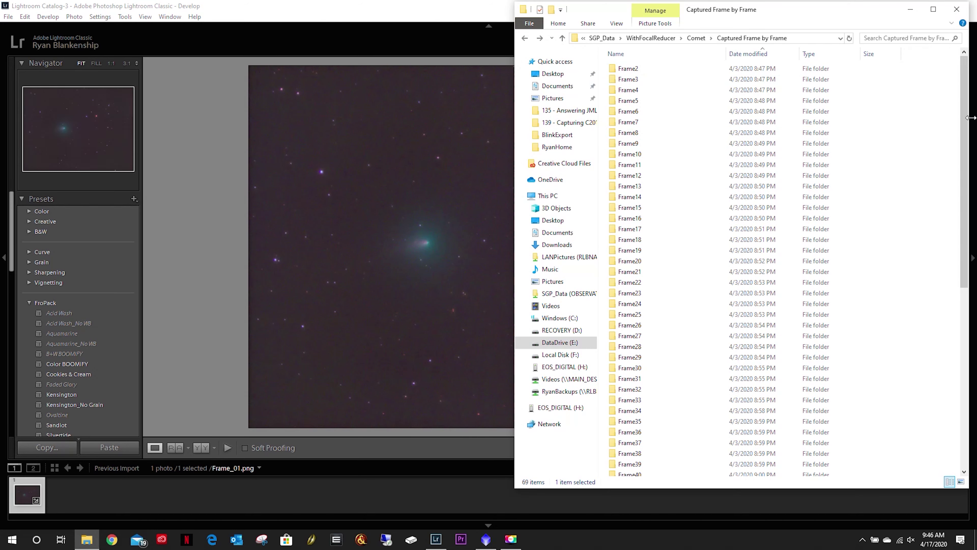
pyautogui.moveTo(964, 134); pyautogui.dragTo(965, 314)
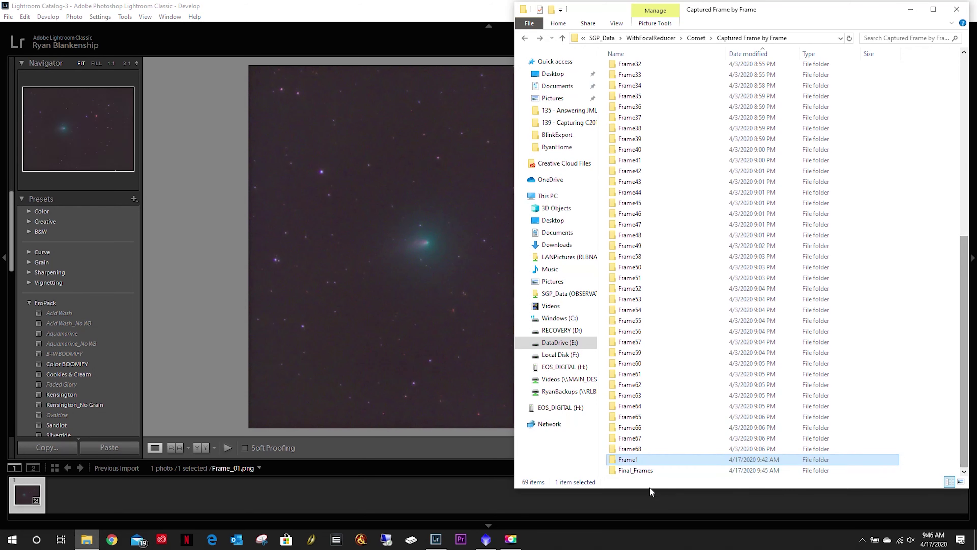
pyautogui.doubleClick(642, 470)
pyautogui.doubleClick(640, 73)
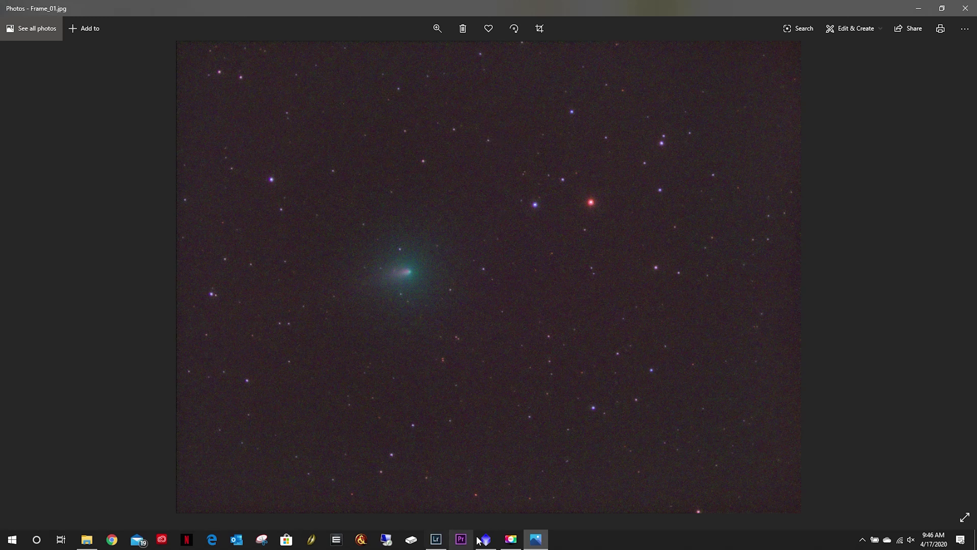
# - Switch to PixInsight and save an AutomaticBackgroundExtractor instance with its current settings as a process icon on the empty workspace
pyautogui.click(486, 539)
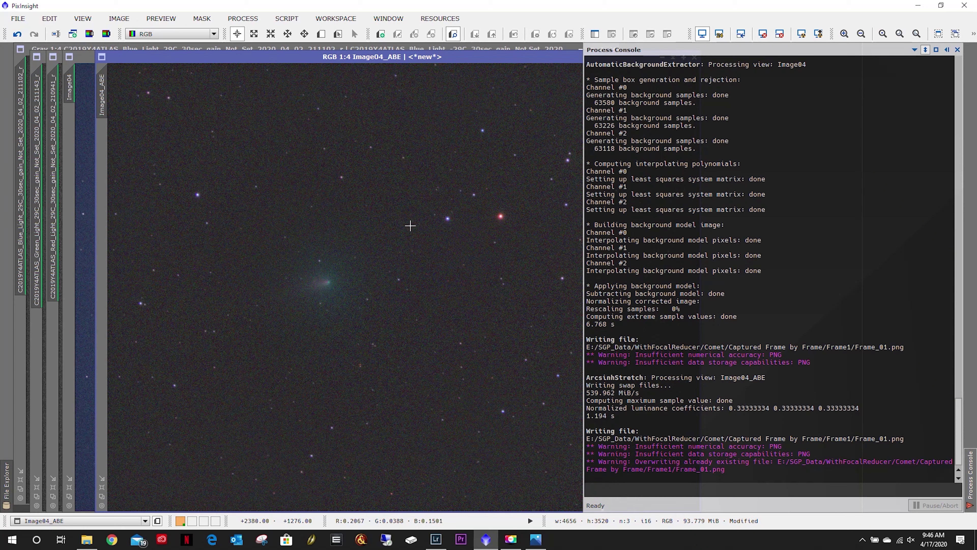
pyautogui.click(568, 68)
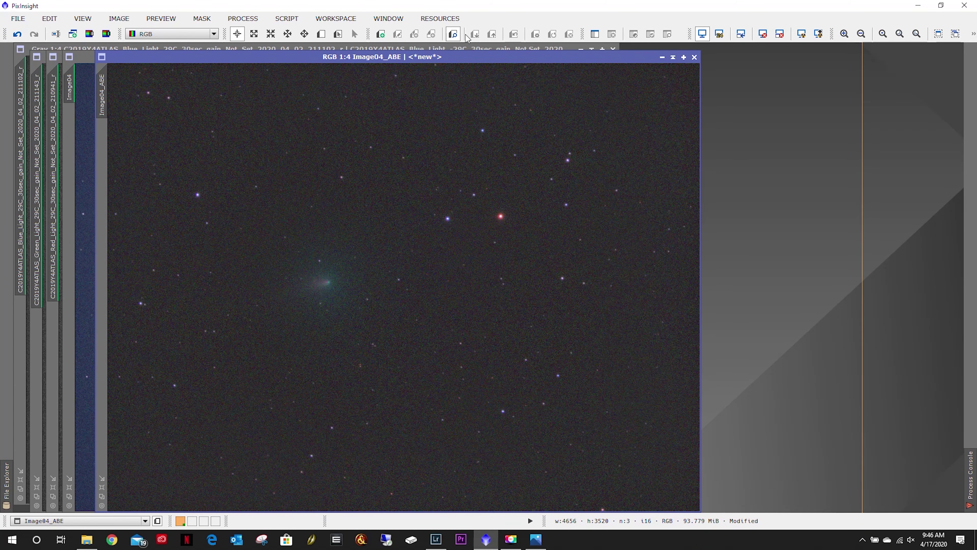
pyautogui.click(248, 17)
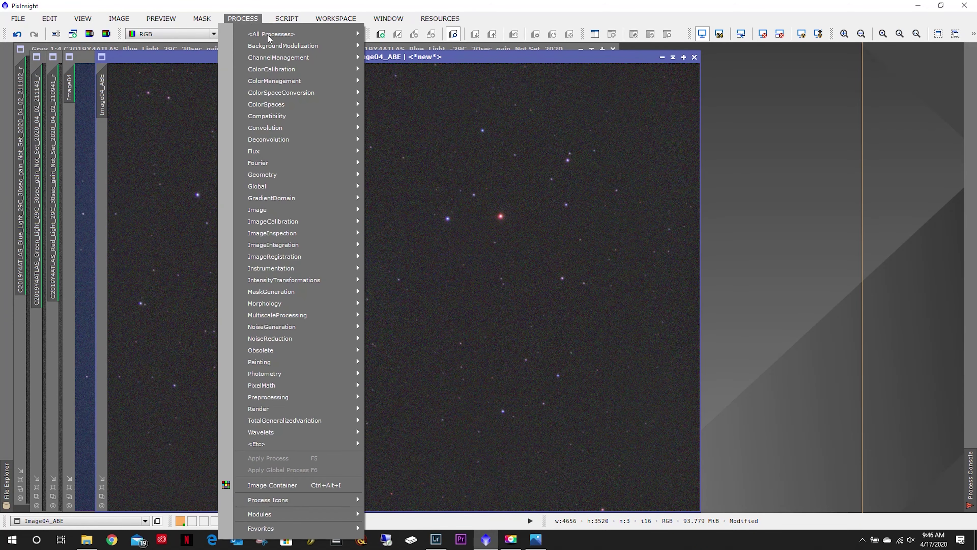
pyautogui.moveTo(272, 34)
pyautogui.click(419, 134)
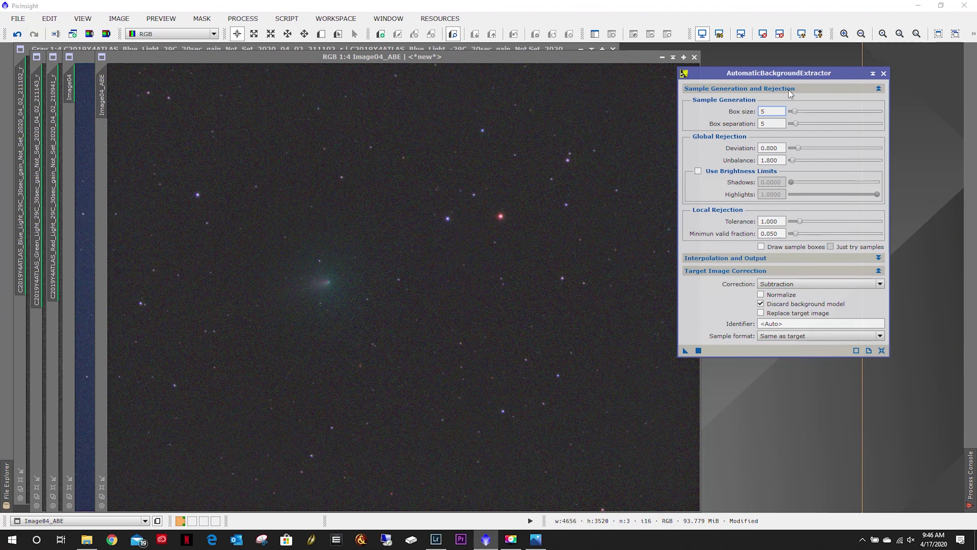
pyautogui.moveTo(792, 74); pyautogui.dragTo(862, 52)
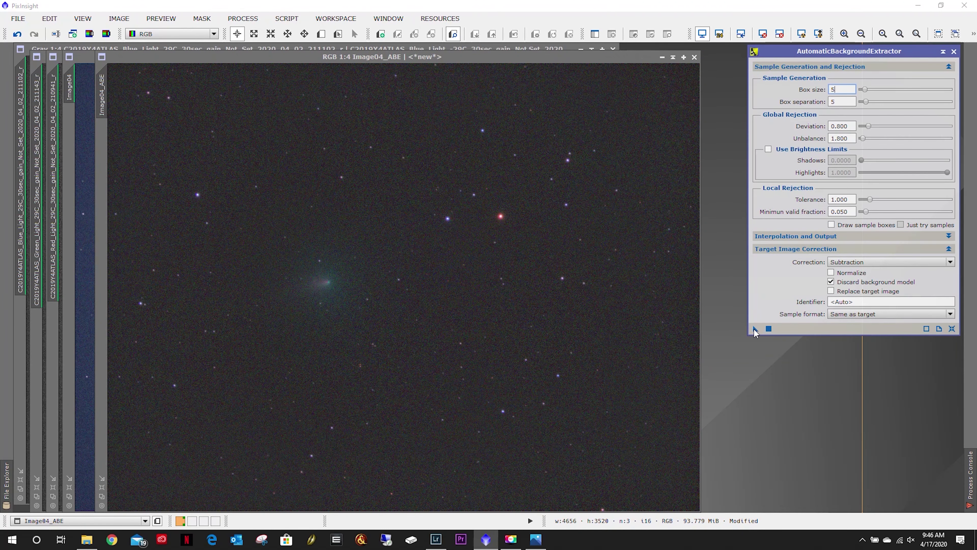
pyautogui.moveTo(755, 330); pyautogui.dragTo(759, 370)
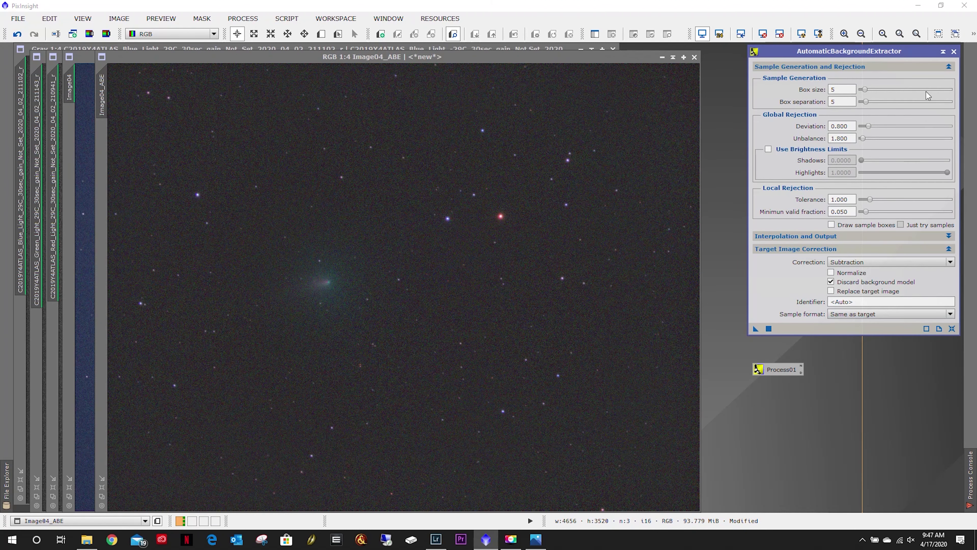
pyautogui.click(954, 51)
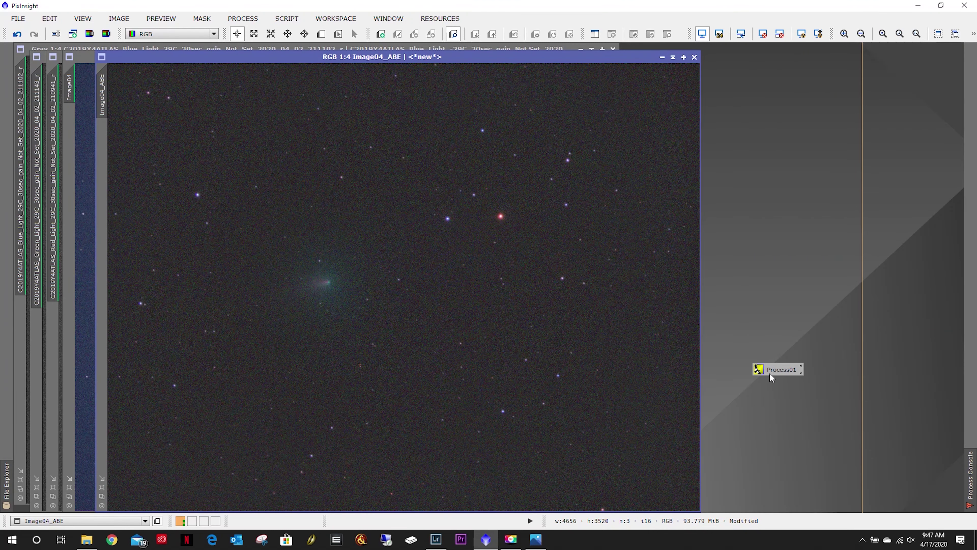
pyautogui.moveTo(775, 370)
pyautogui.mouseDown()
pyautogui.moveTo(393, 274)
pyautogui.moveTo(781, 370)
pyautogui.mouseUp()
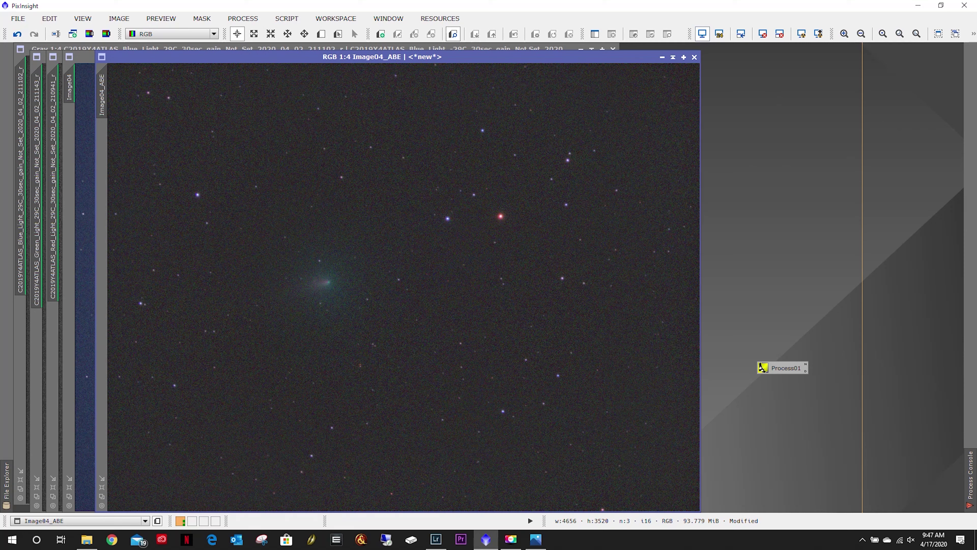
# - Open an ImageContainer over the Image04 window and place the saved process icon clear of it
pyautogui.rightClick(744, 155)
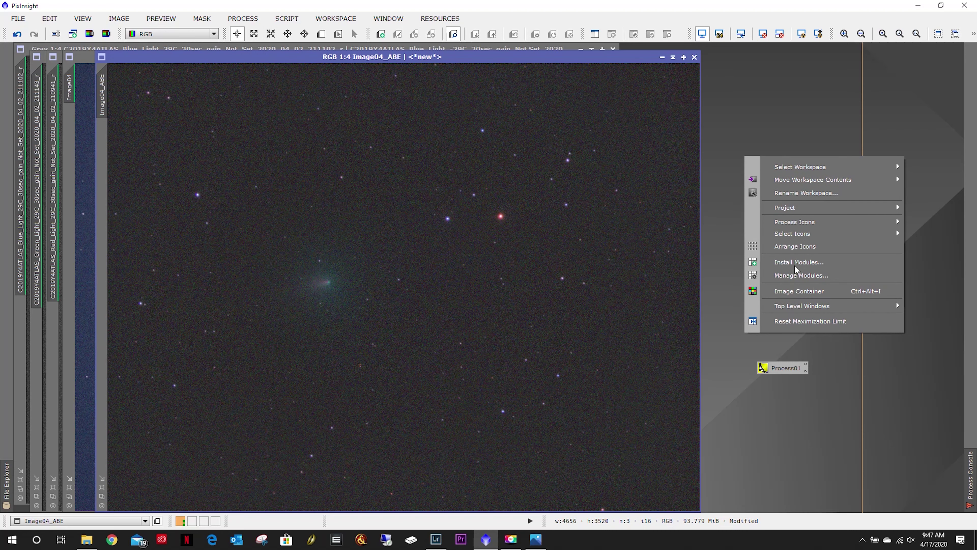
pyautogui.click(798, 292)
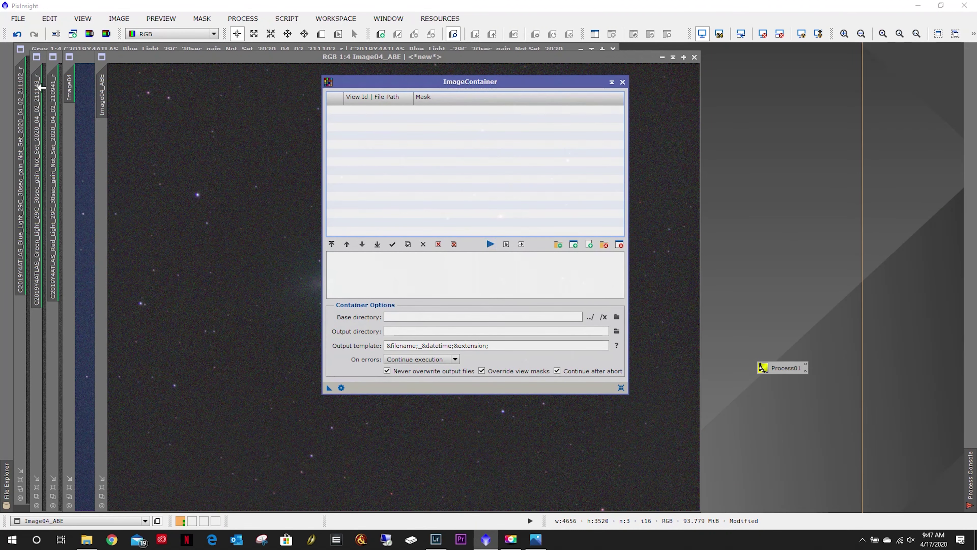
pyautogui.moveTo(574, 82); pyautogui.dragTo(922, 77)
pyautogui.click(85, 56)
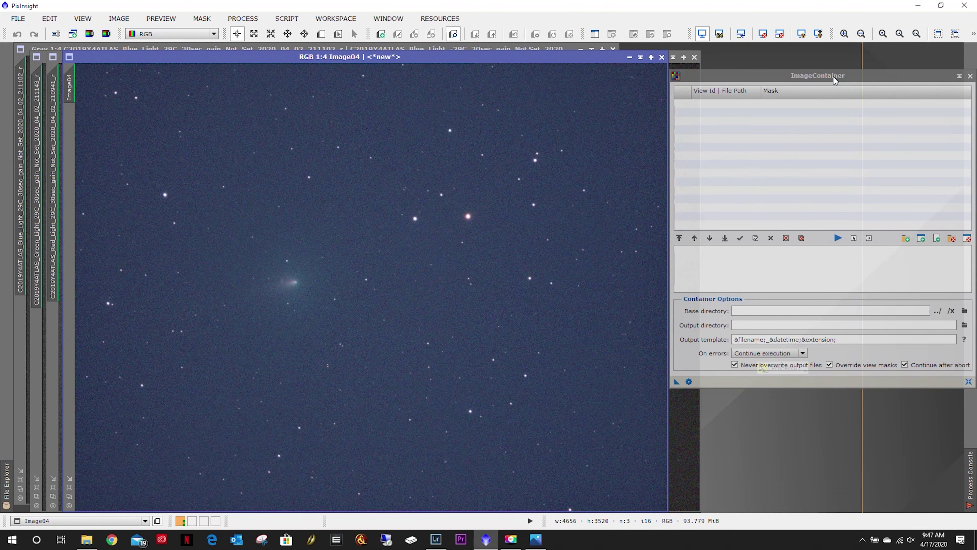
pyautogui.moveTo(833, 76); pyautogui.dragTo(606, 72)
pyautogui.moveTo(782, 366); pyautogui.dragTo(787, 393)
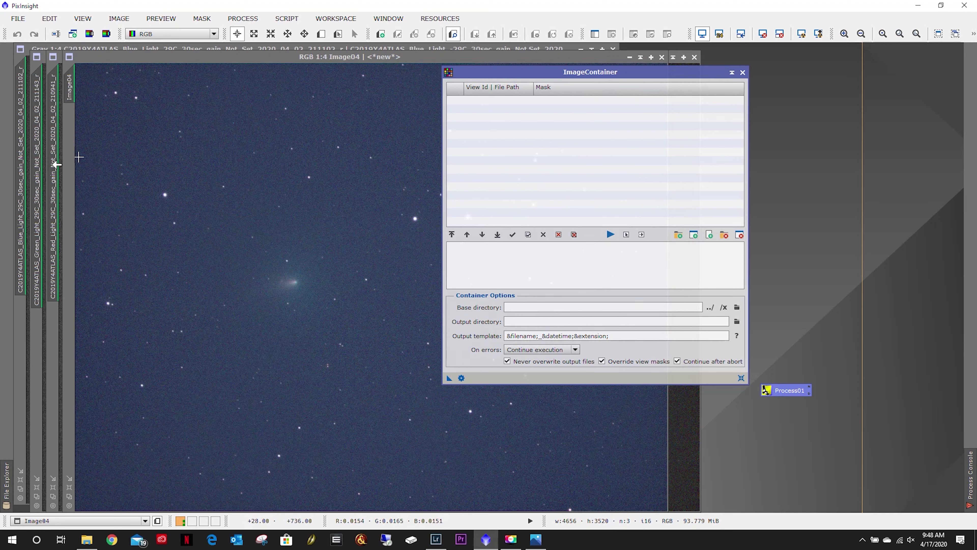
pyautogui.moveTo(23, 167)
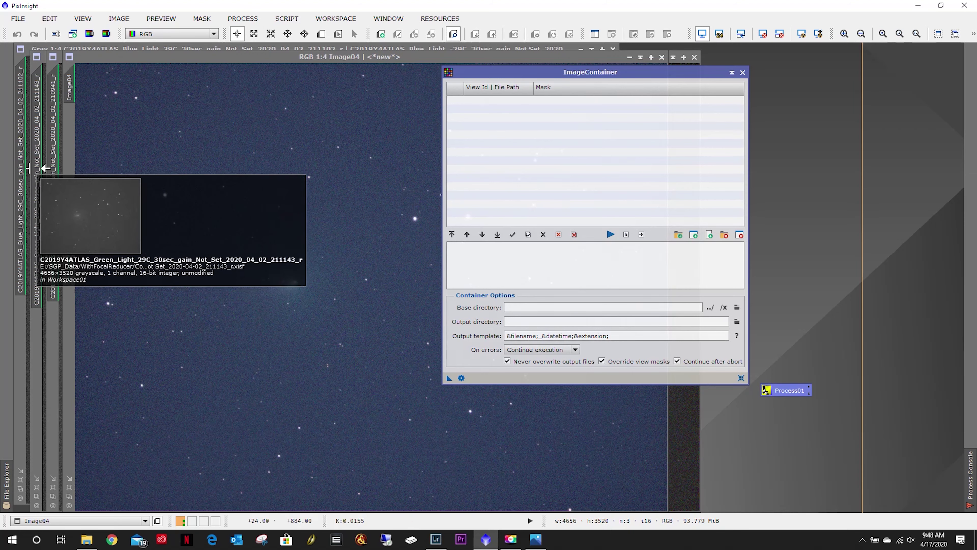
pyautogui.moveTo(59, 168)
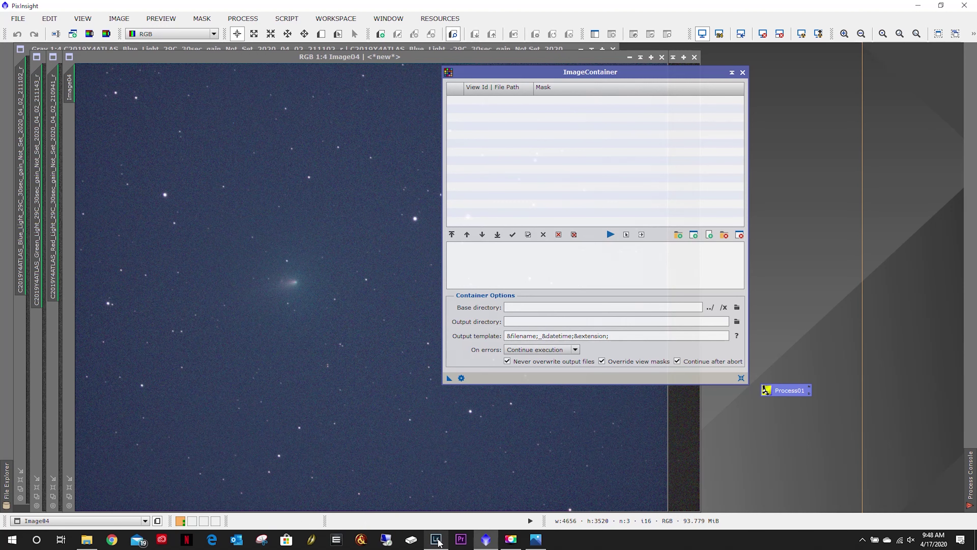
# - Switch back to Lightroom Classic and set the luminance noise reduction Detail of Frame_01.png to 0
pyautogui.moveTo(437, 541)
pyautogui.click(458, 514)
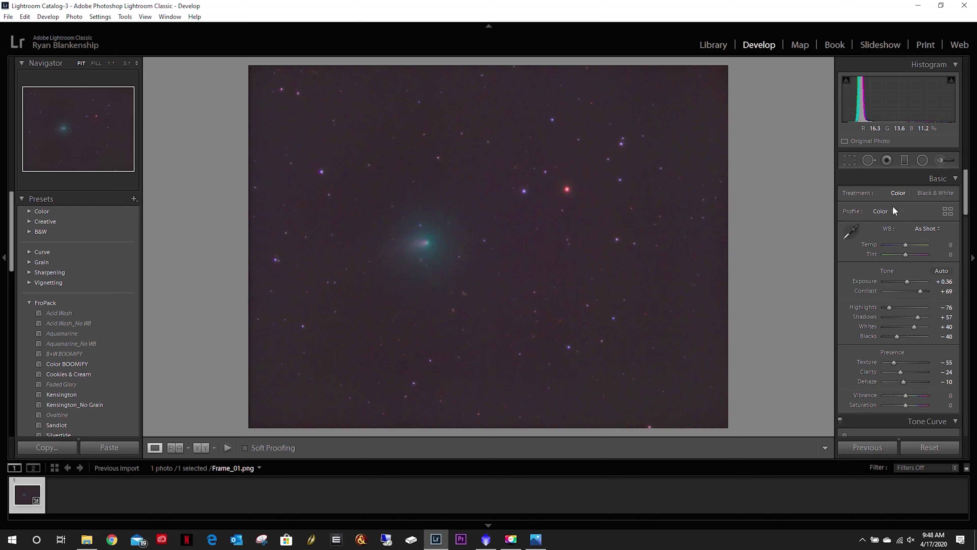
pyautogui.moveTo(967, 201); pyautogui.dragTo(966, 298)
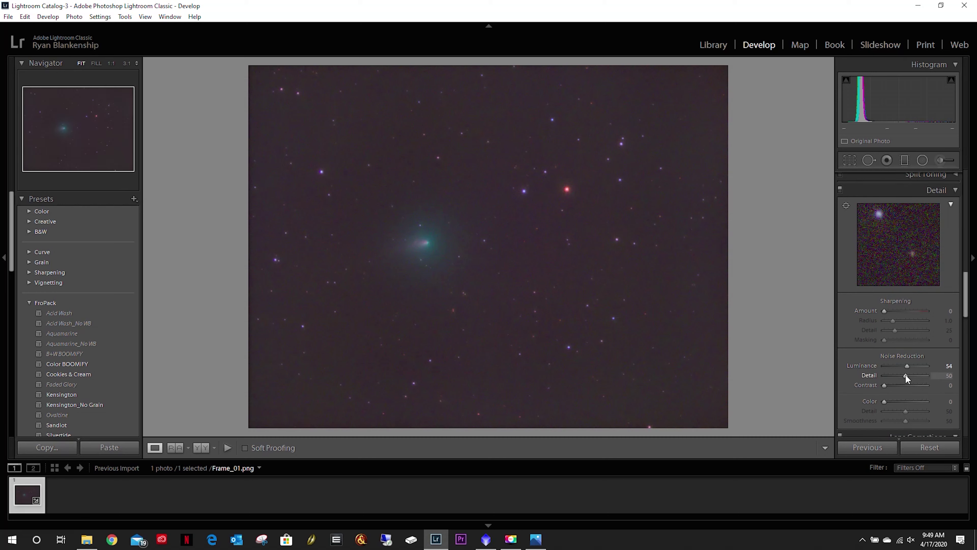
pyautogui.moveTo(937, 374); pyautogui.dragTo(873, 383)
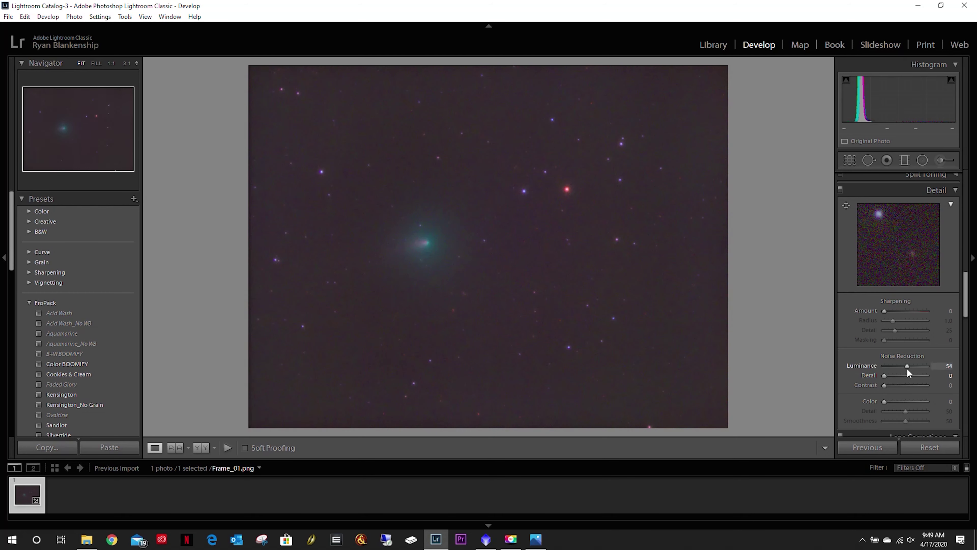